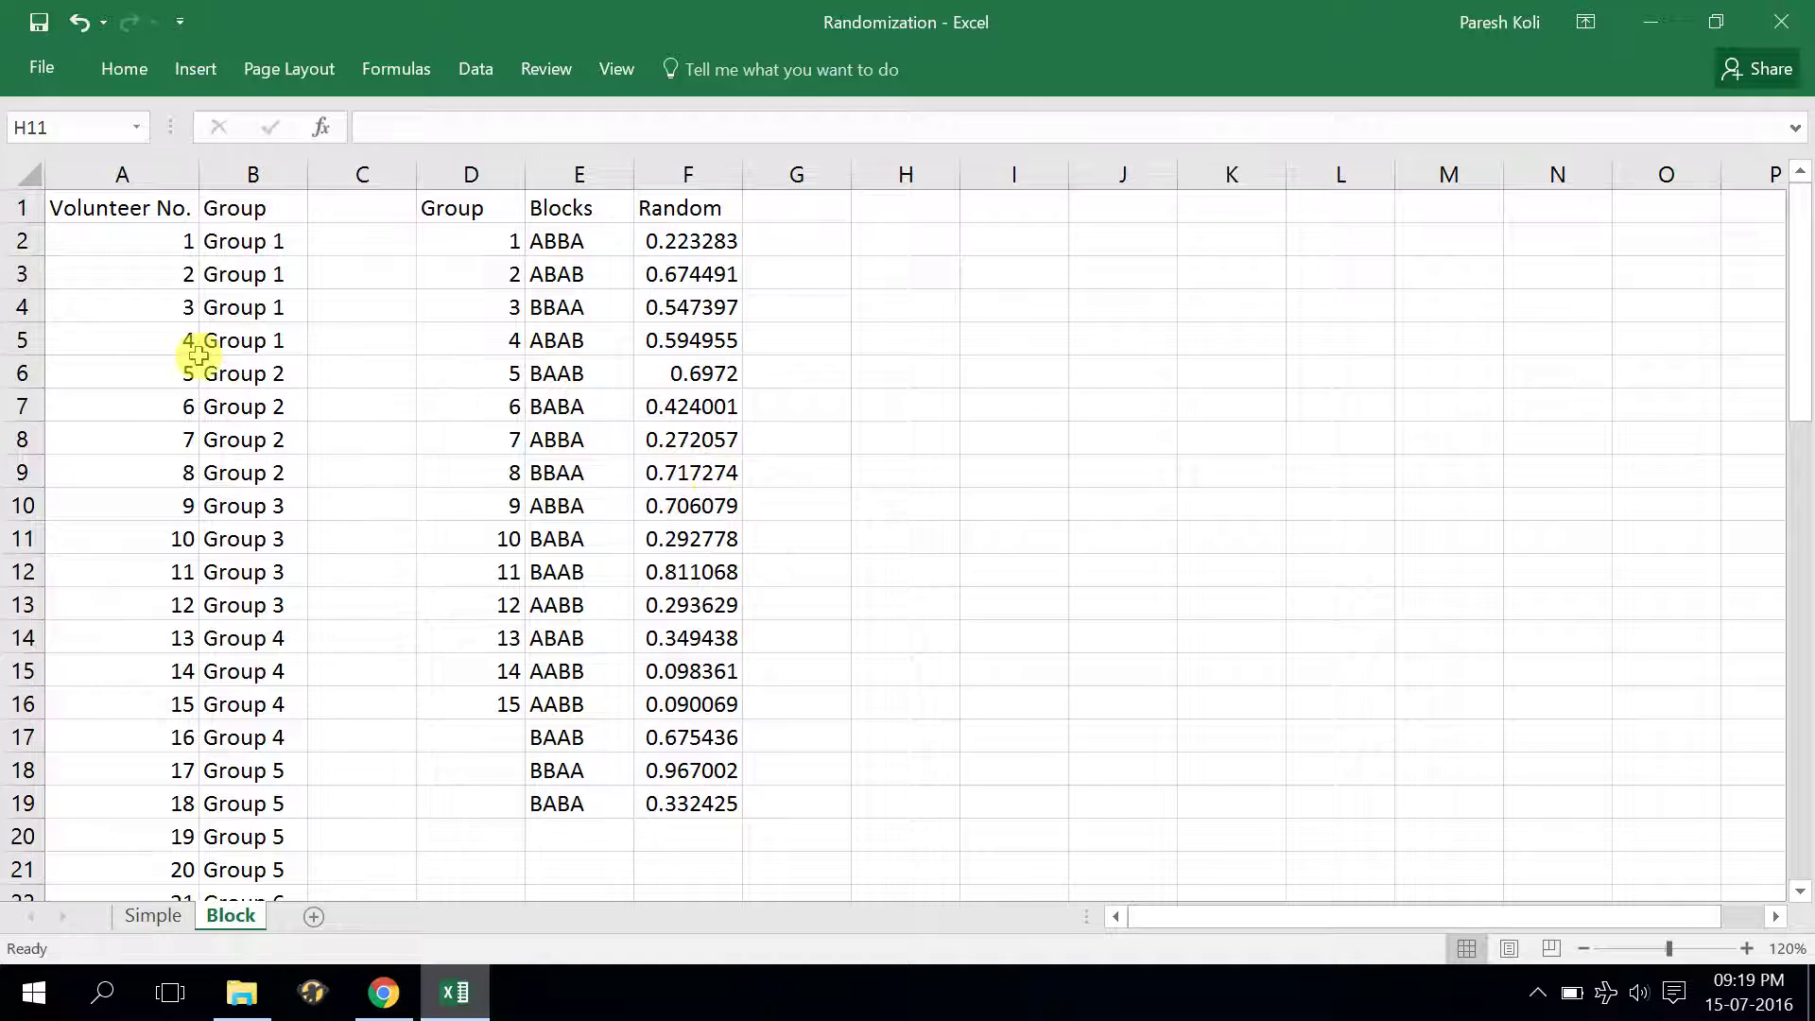
Check that the Volunteer No. list in column A ends at volunteer 60
scroll(133, 567, "down", 14)
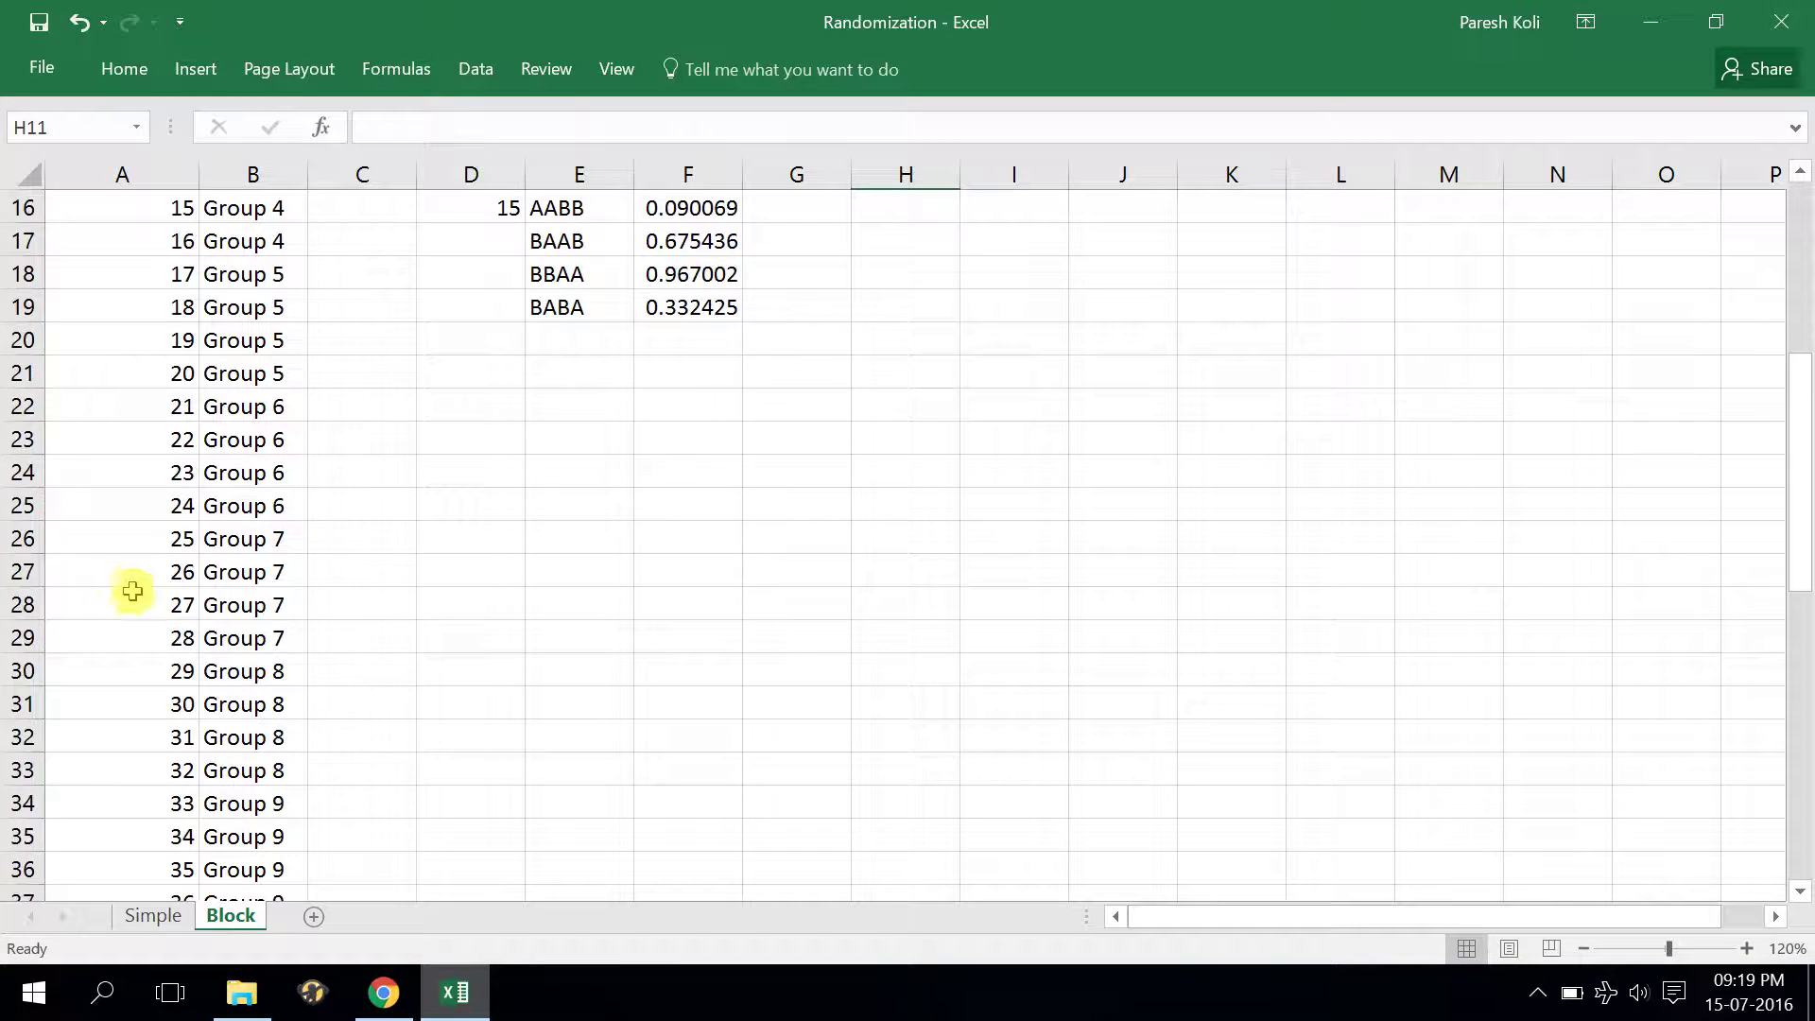
scroll(142, 600, "down", 3)
left_click(156, 511)
scroll(350, 585, "up", 11)
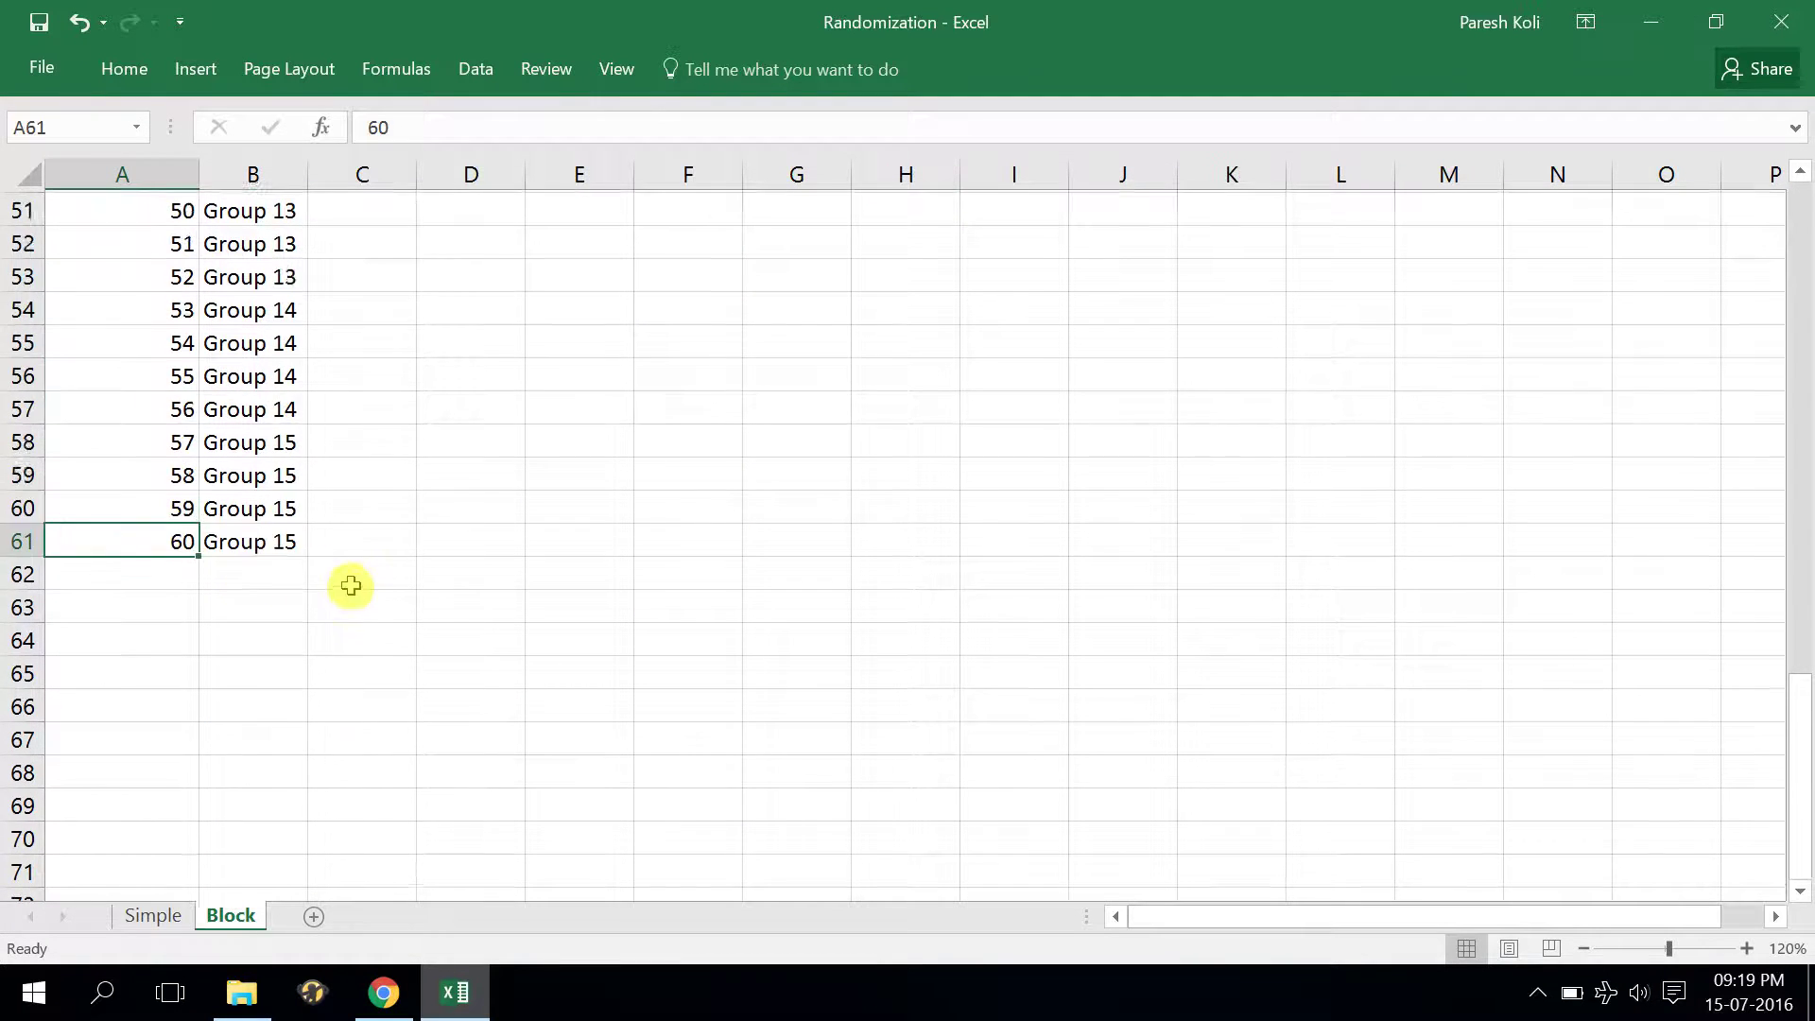
scroll(351, 585, "up", 6)
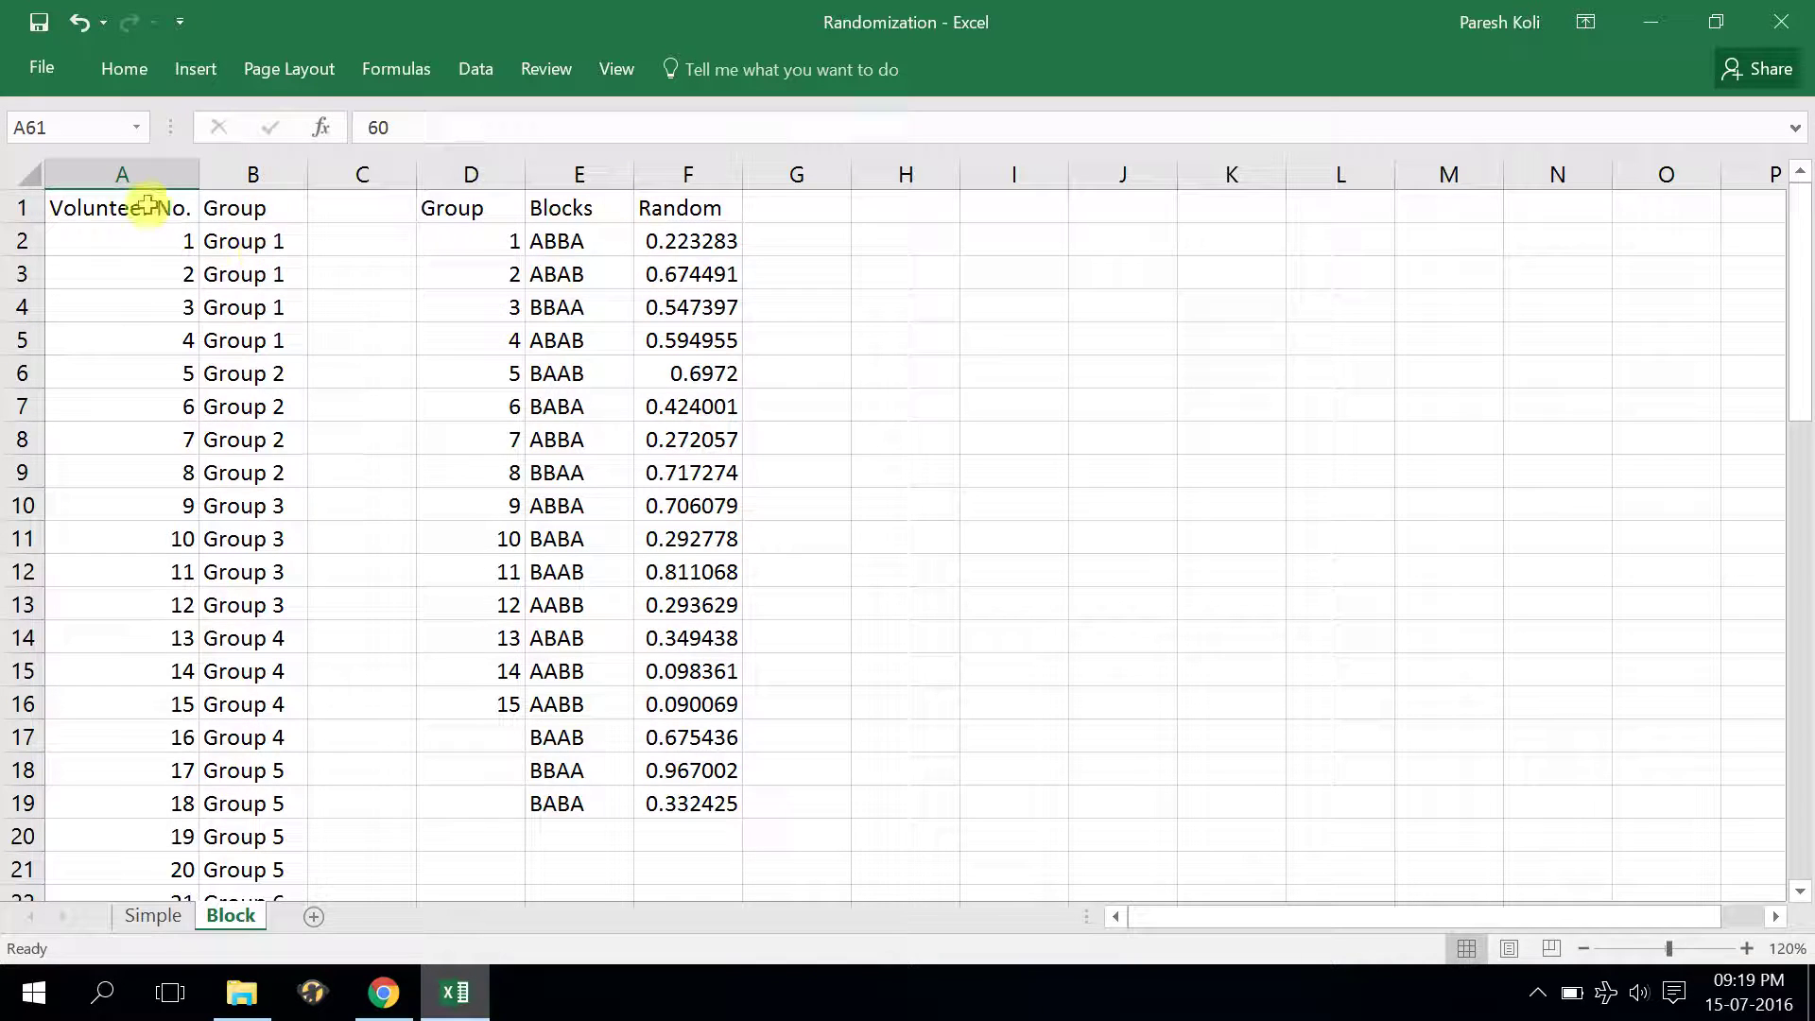
Copy the Volunteer No. column A into column H and verify it ends at 60
left_click(142, 174)
key("ctrl+c")
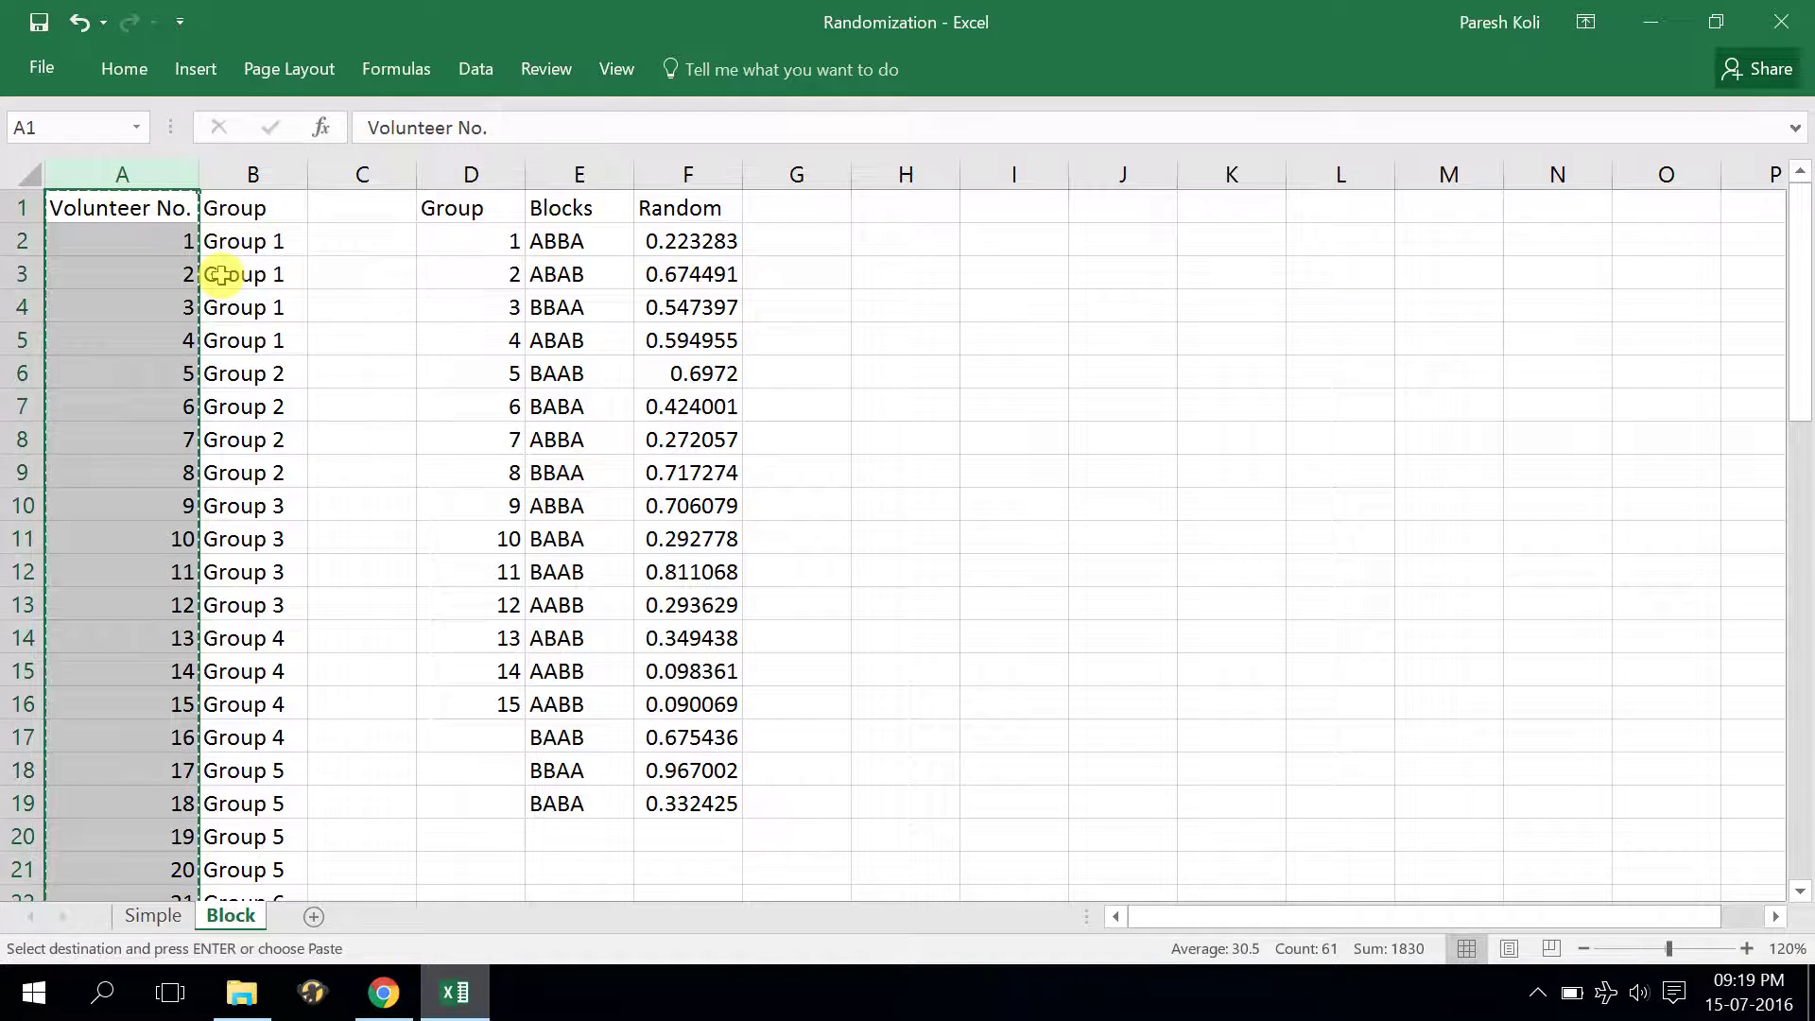
left_click(905, 174)
key("ctrl+v")
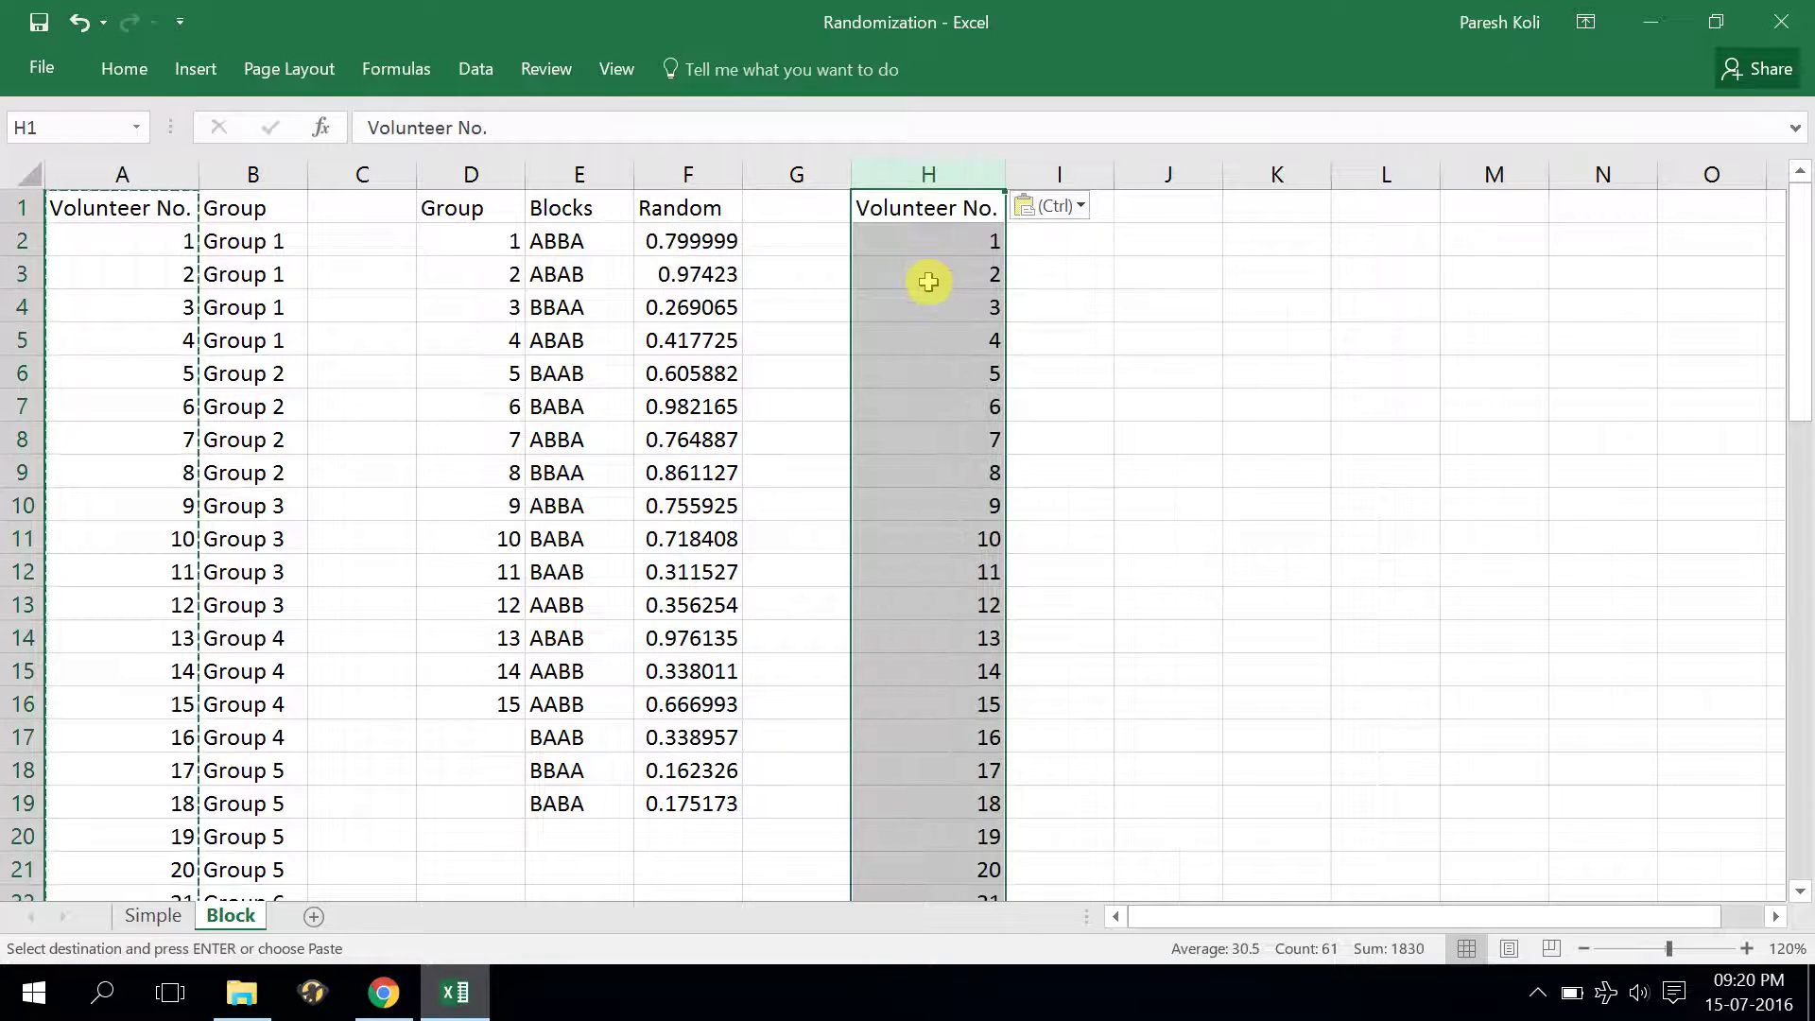
left_click(926, 302)
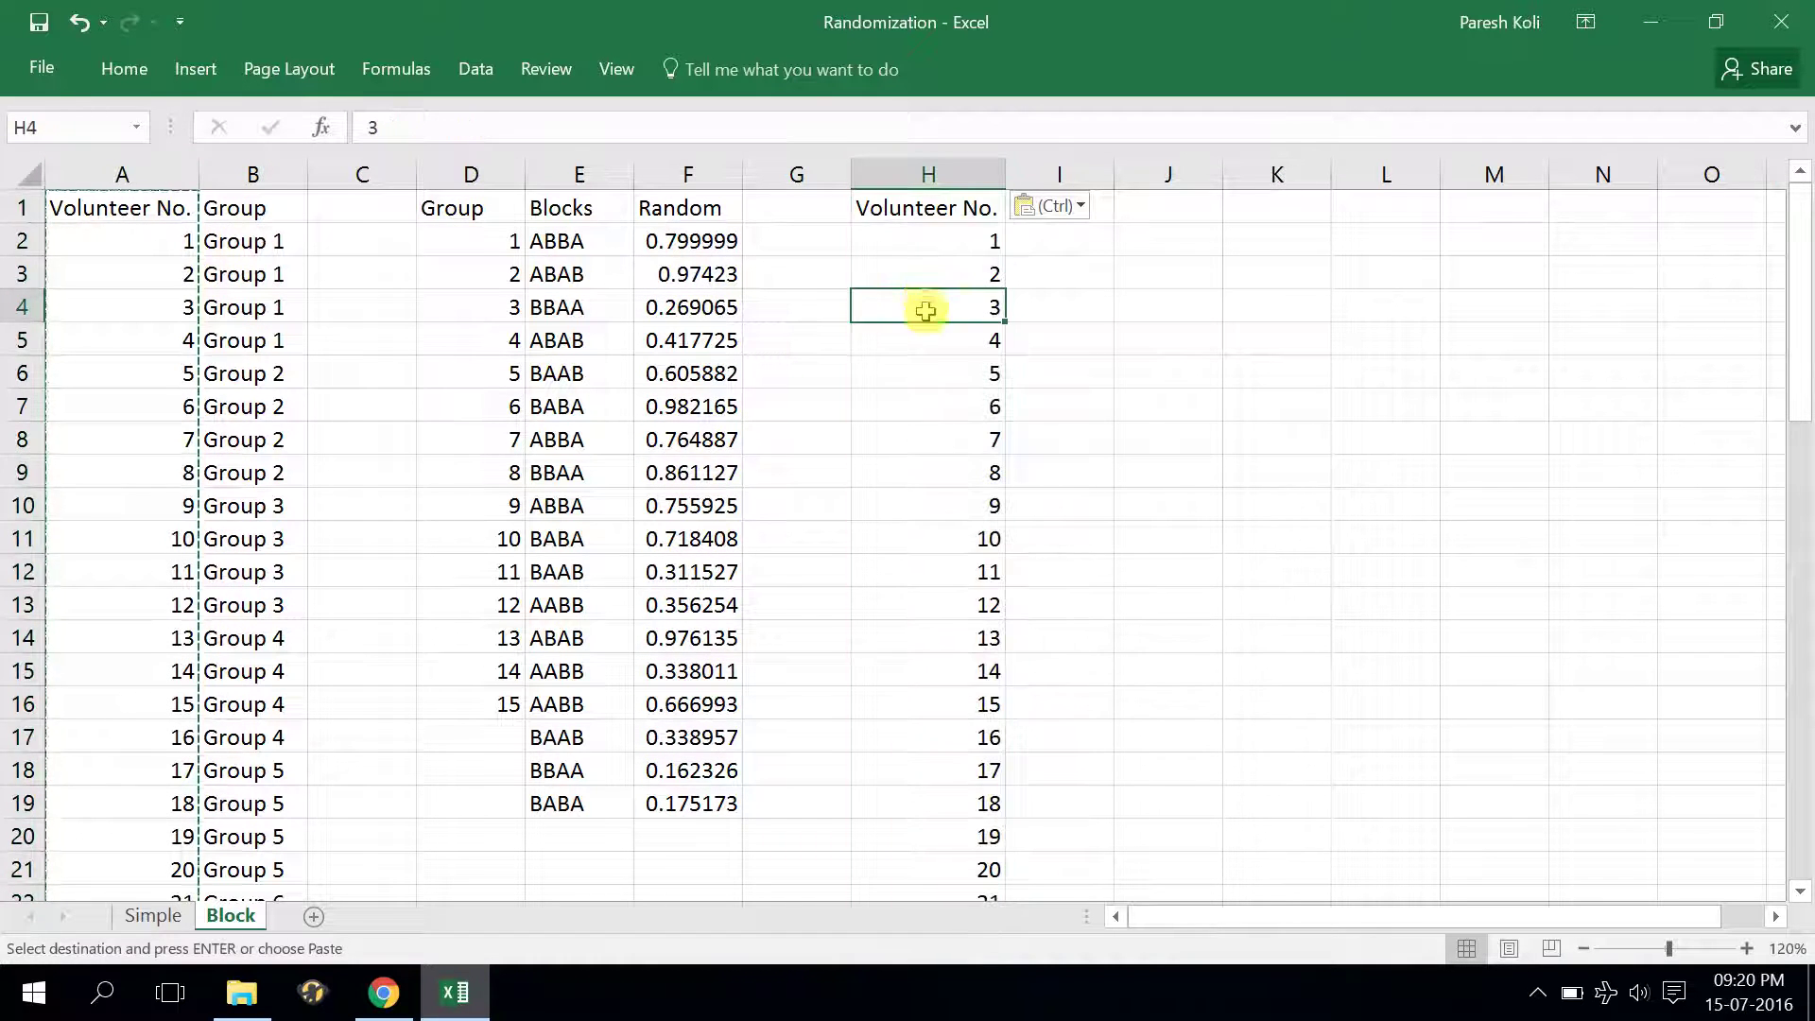
scroll(923, 498, "down", 16)
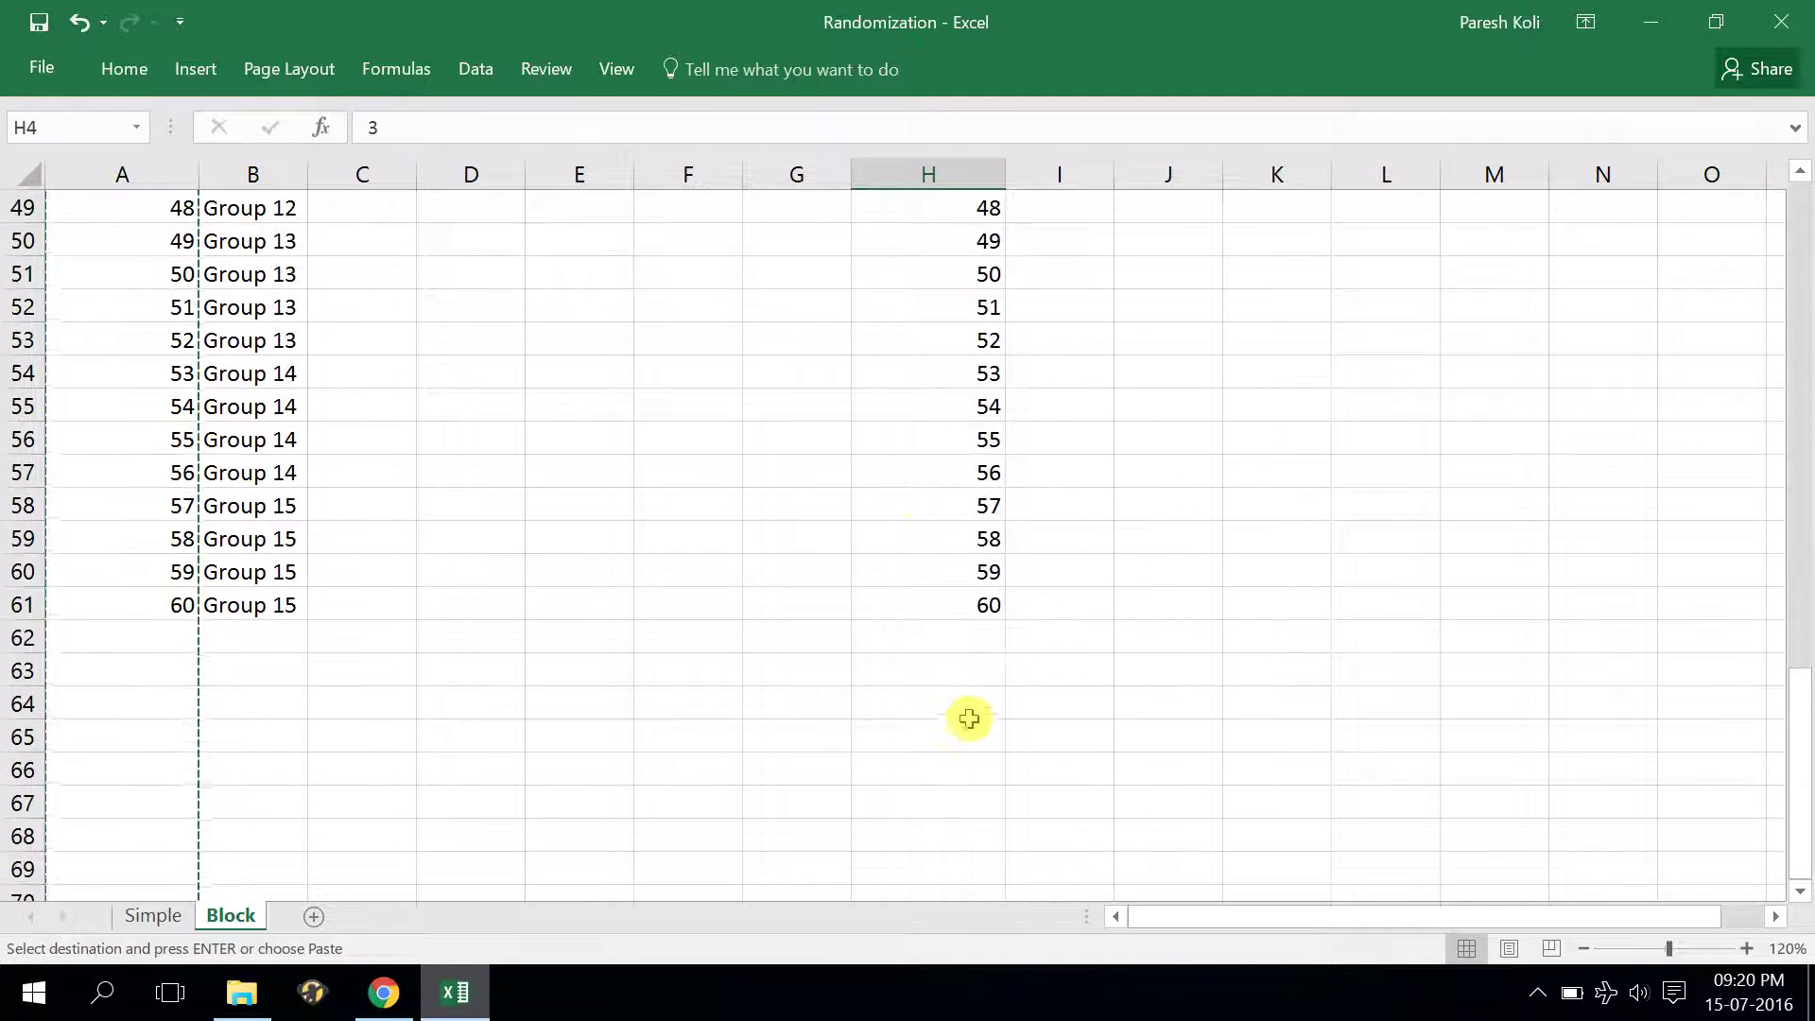
left_click(972, 605)
scroll(972, 586, "up", 16)
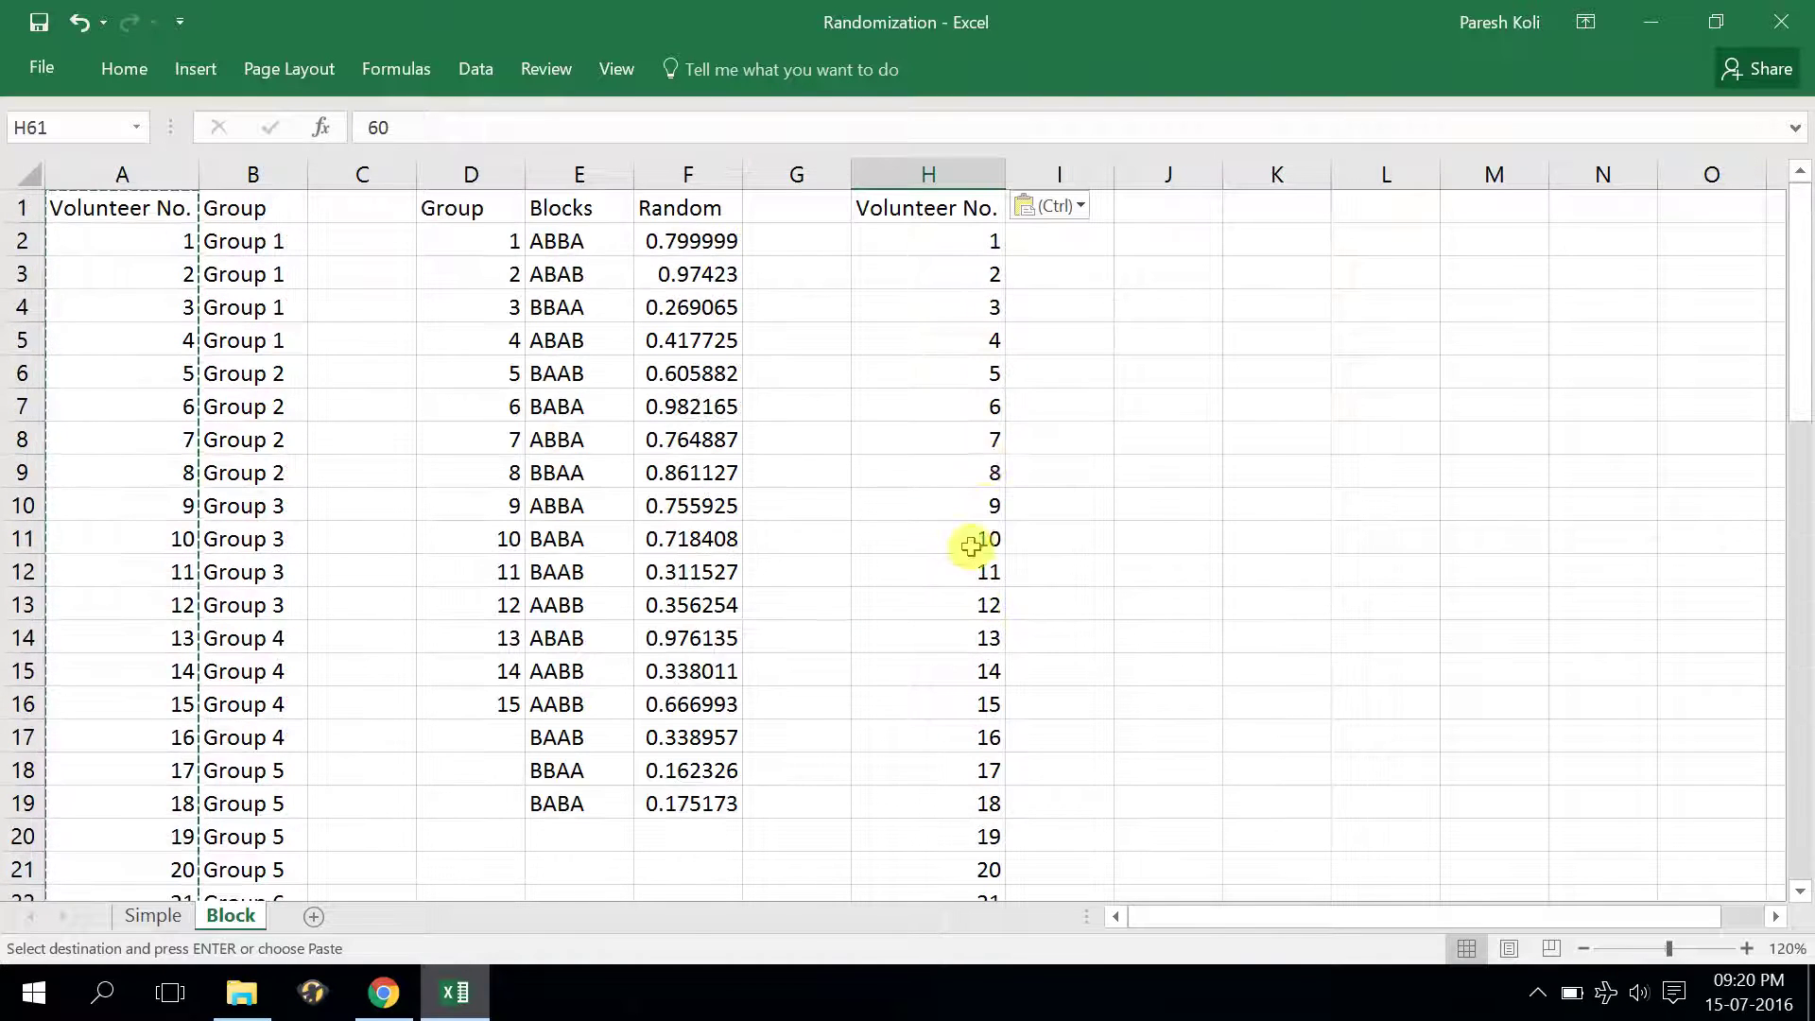
left_click(945, 303)
left_click(1092, 210)
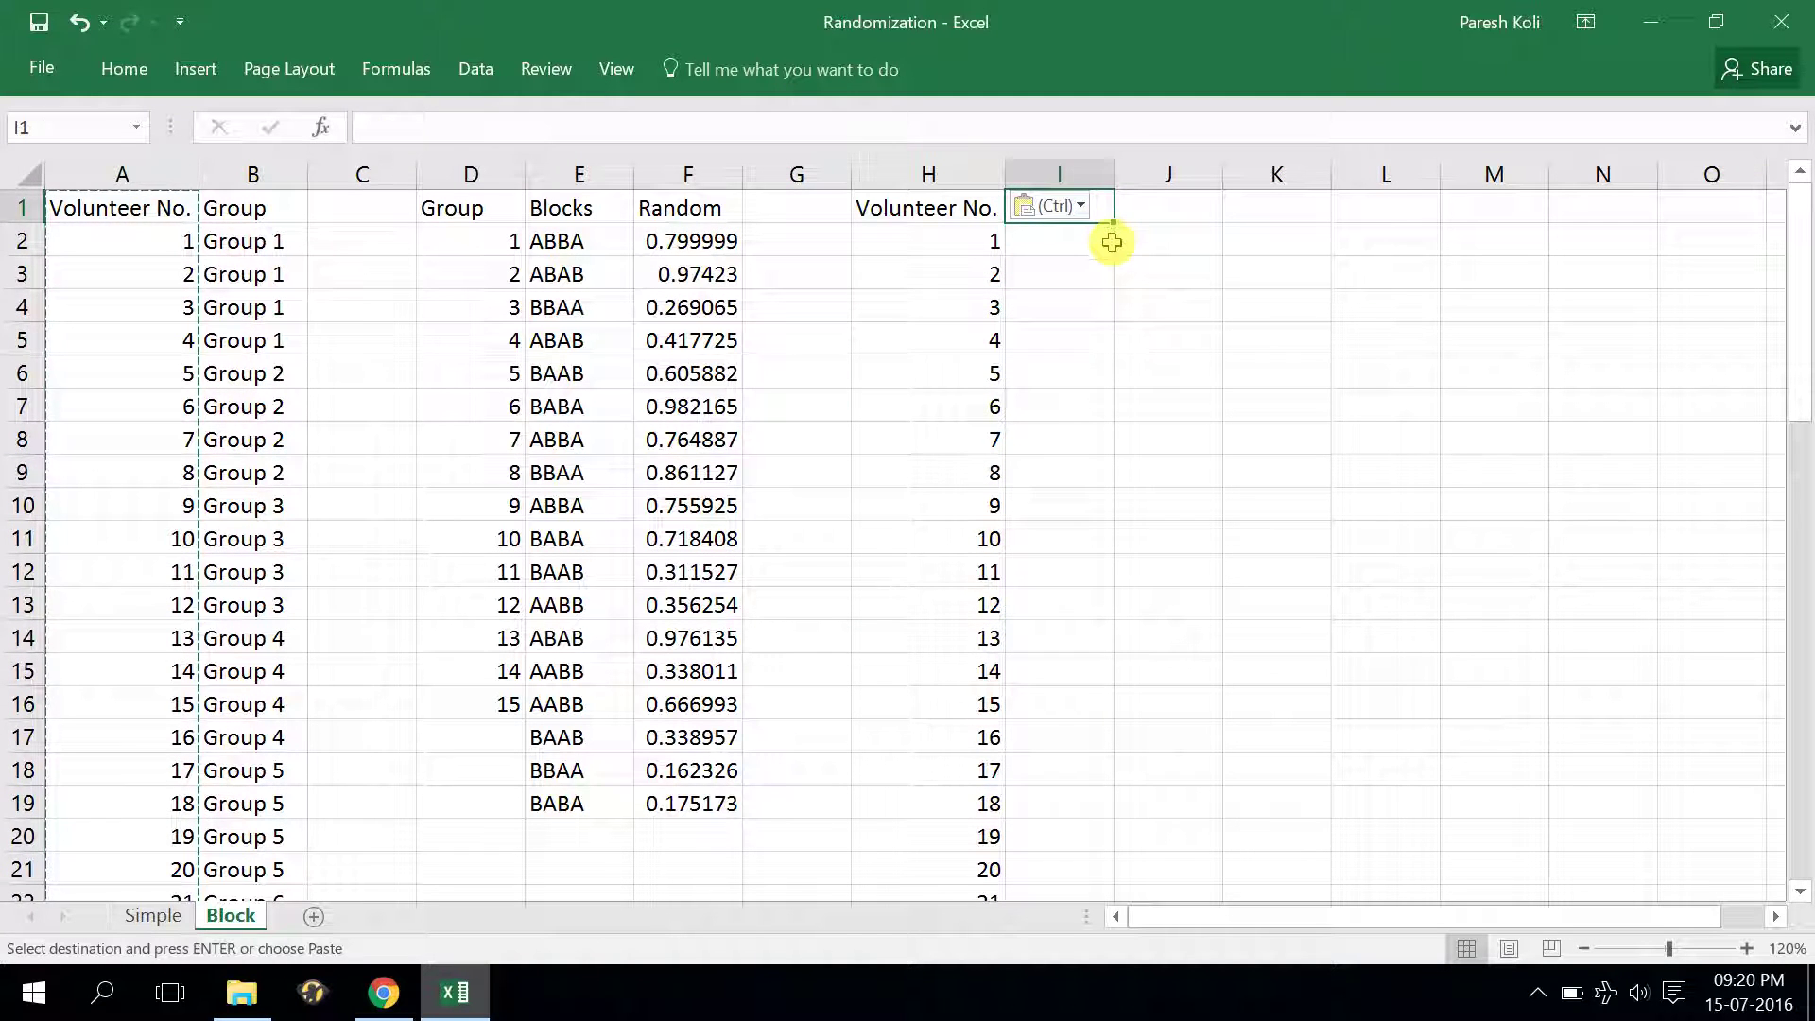
Enter the heading Group in I1
type("Group")
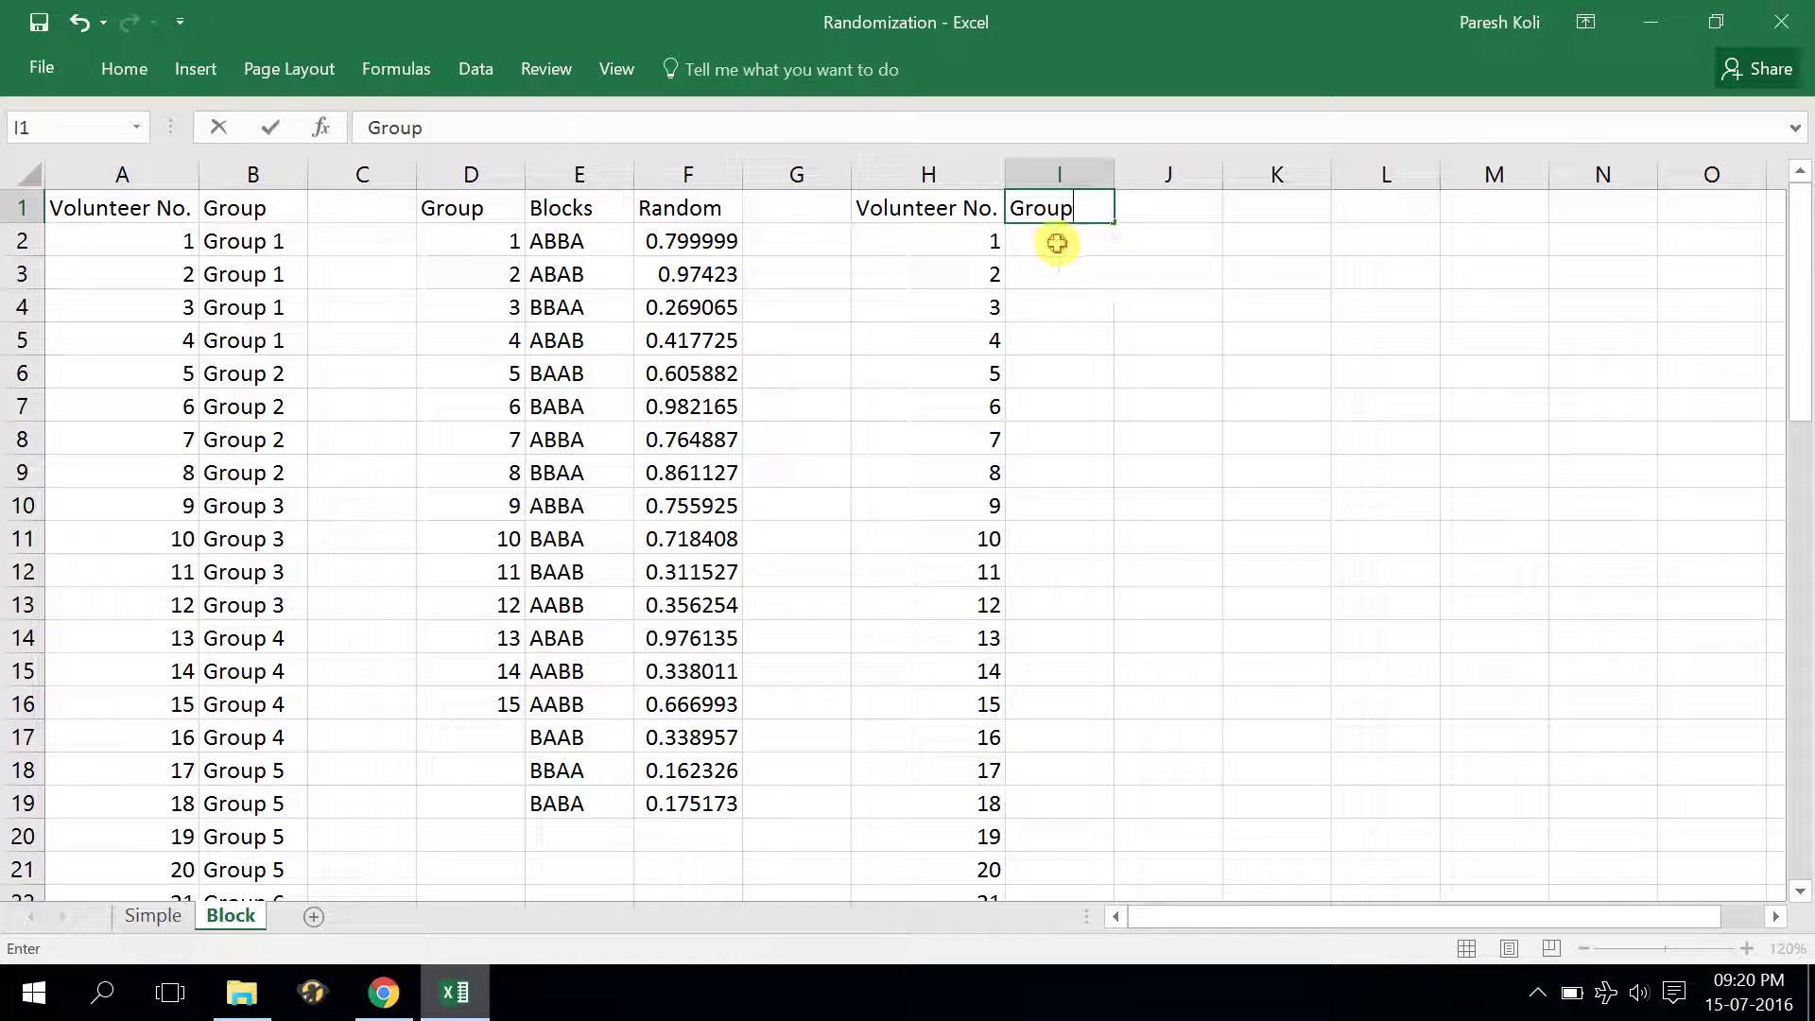
key("Return")
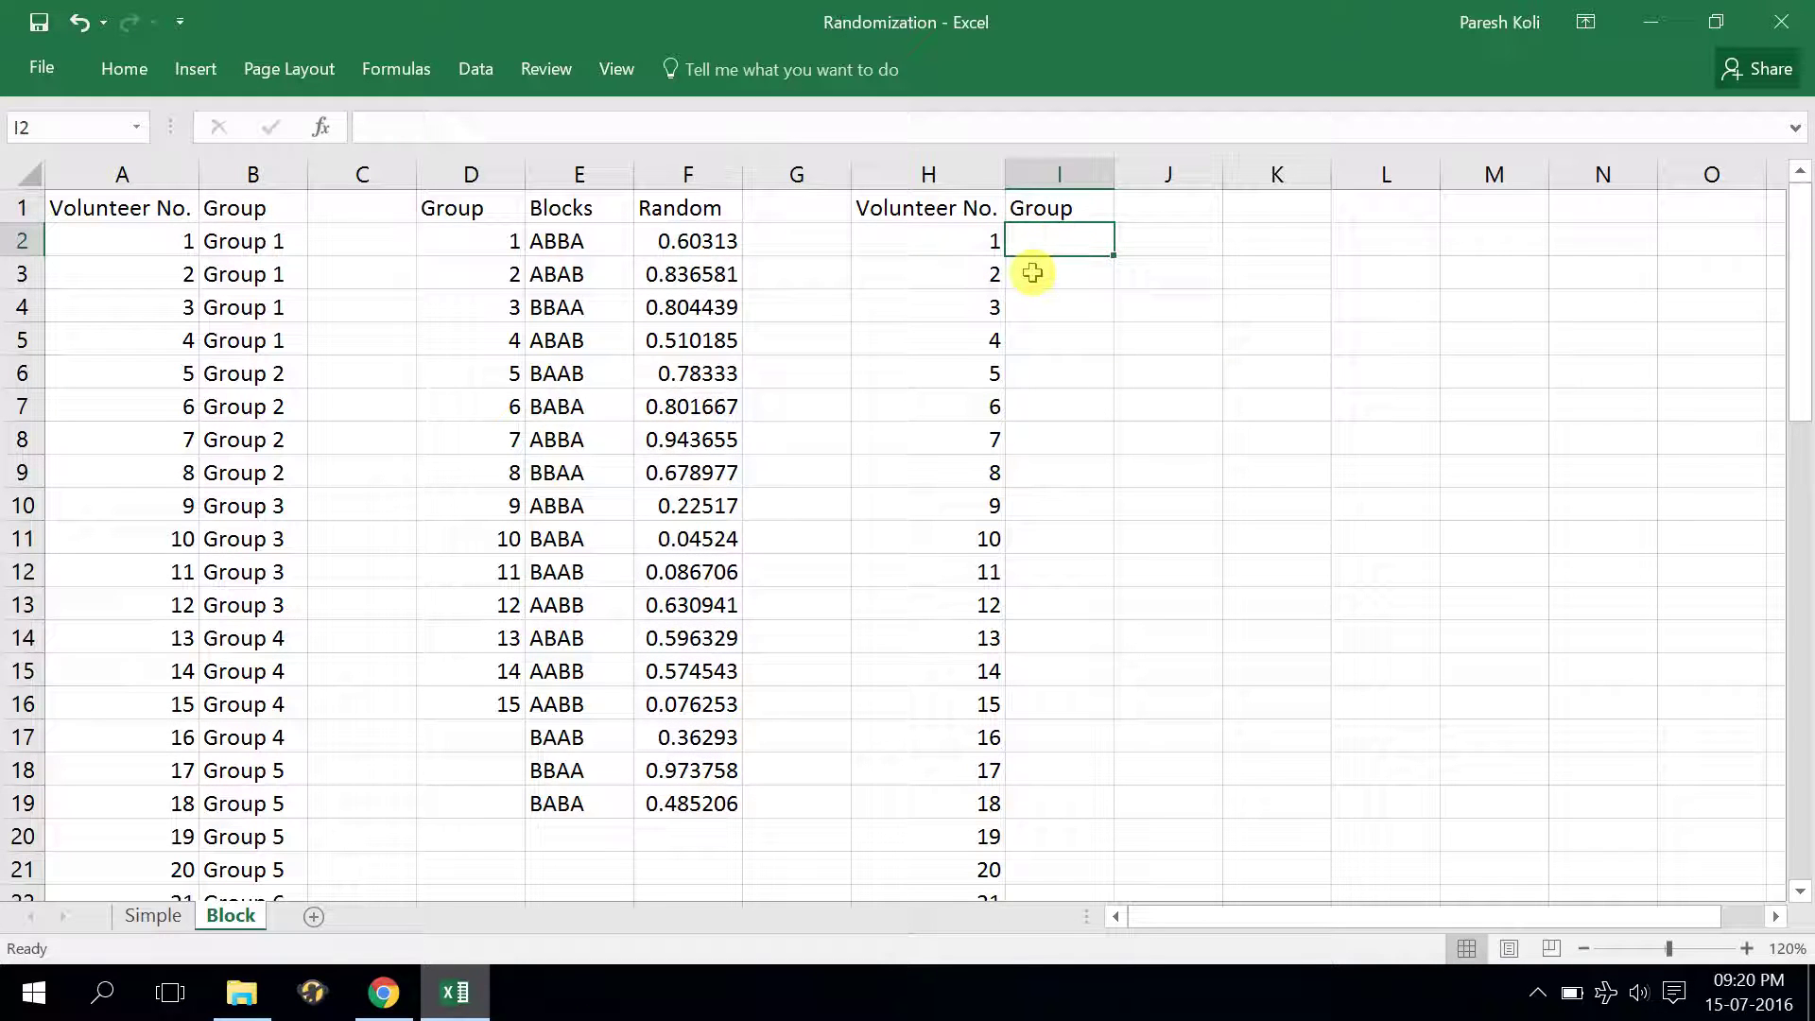
left_click(989, 248)
left_click(988, 274)
left_click(1040, 244)
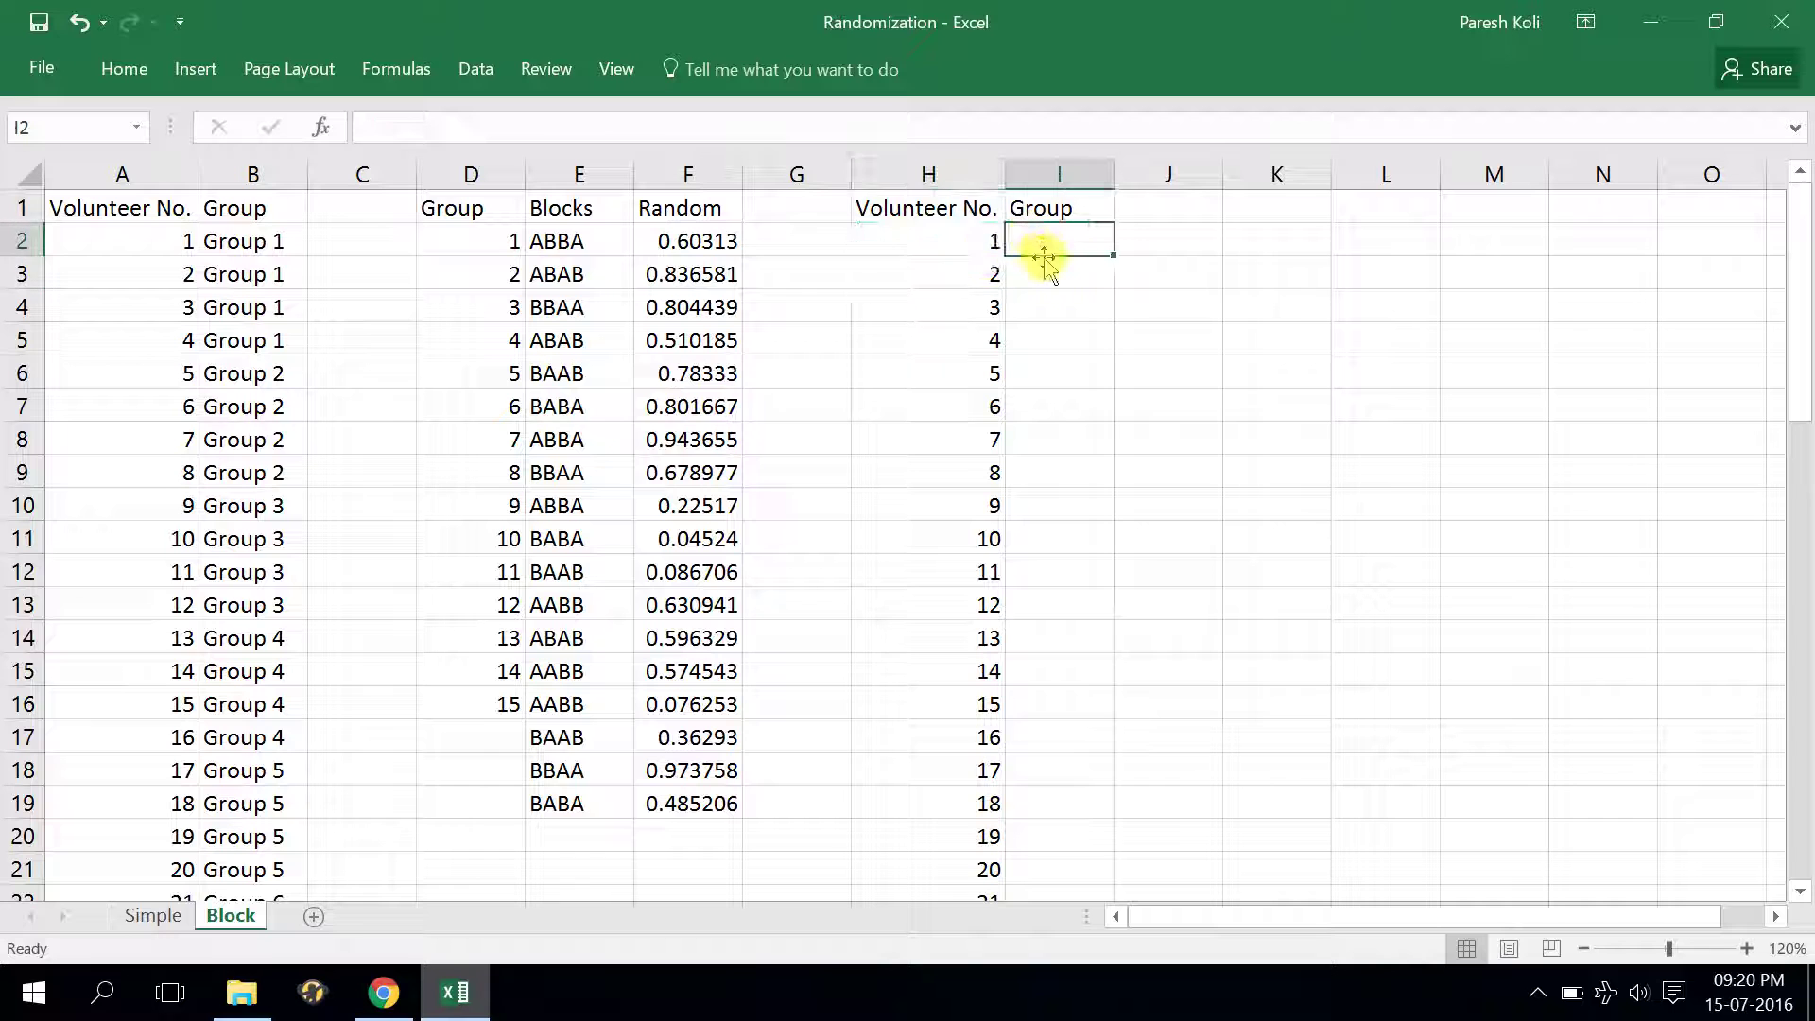
left_click(982, 245)
left_click(988, 274)
Assign Group 1 to volunteers 1 and 2 in column I
left_click(1059, 238)
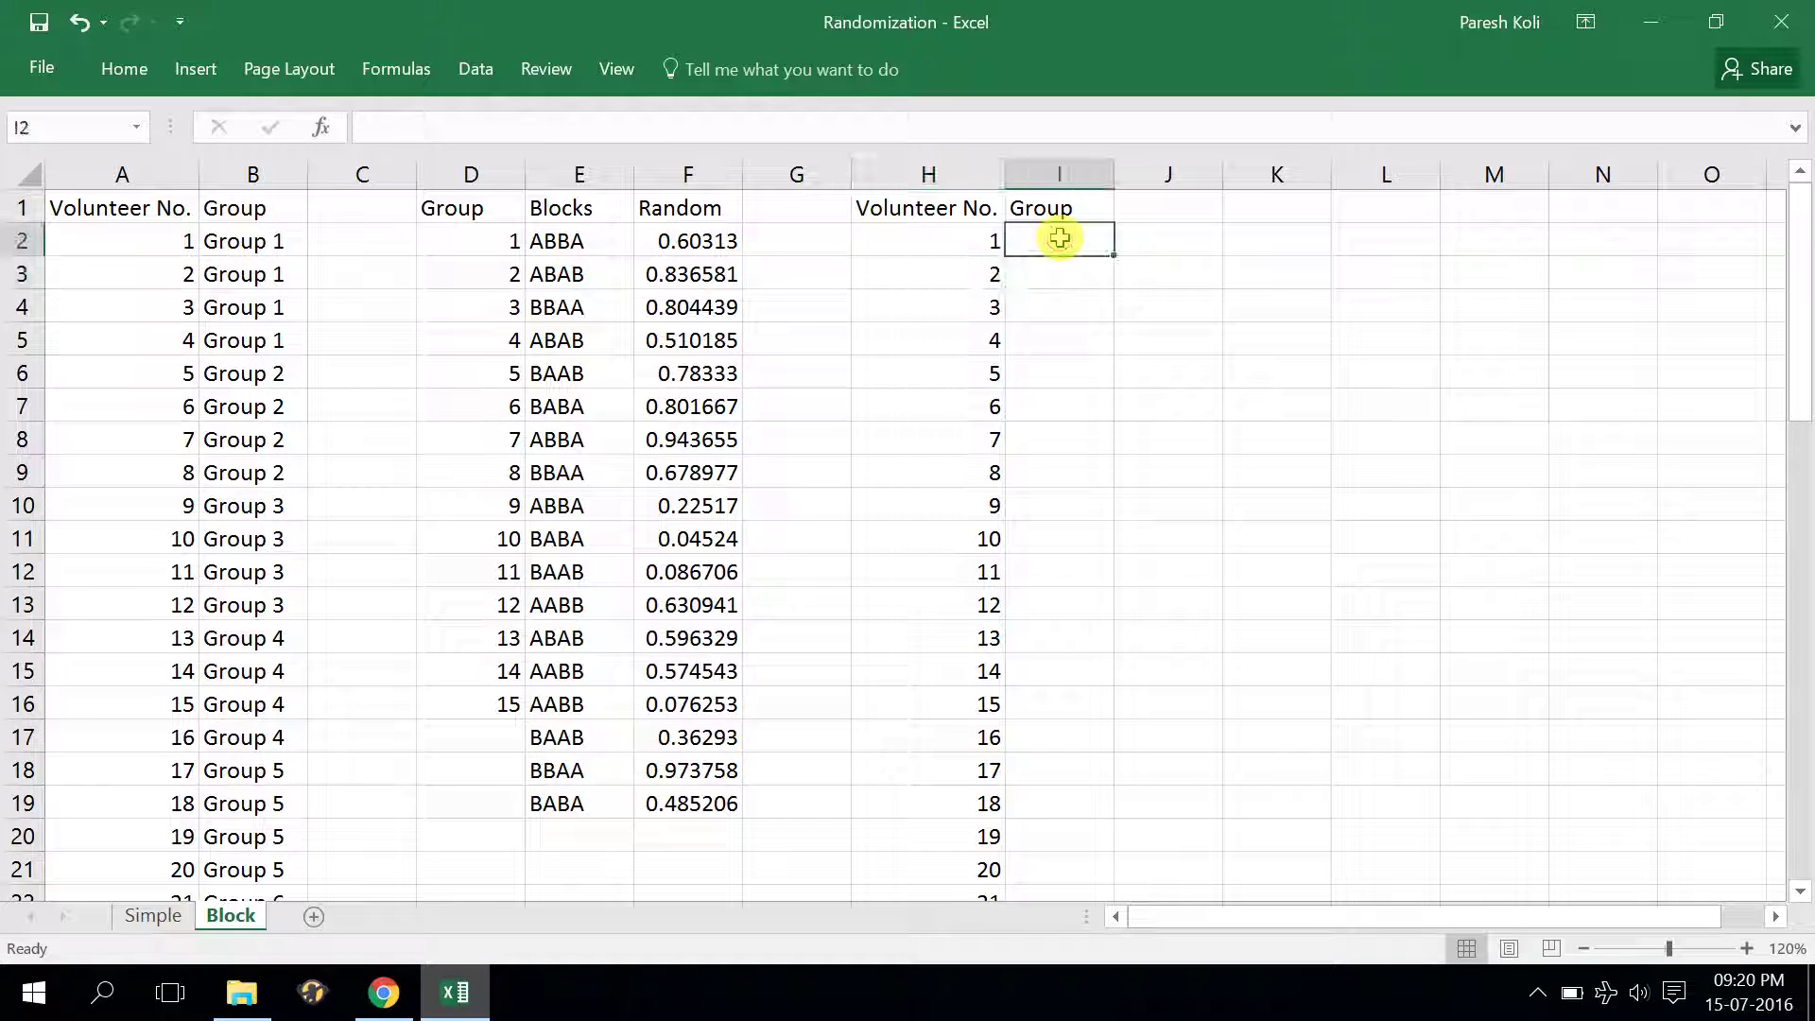
type("Group 1")
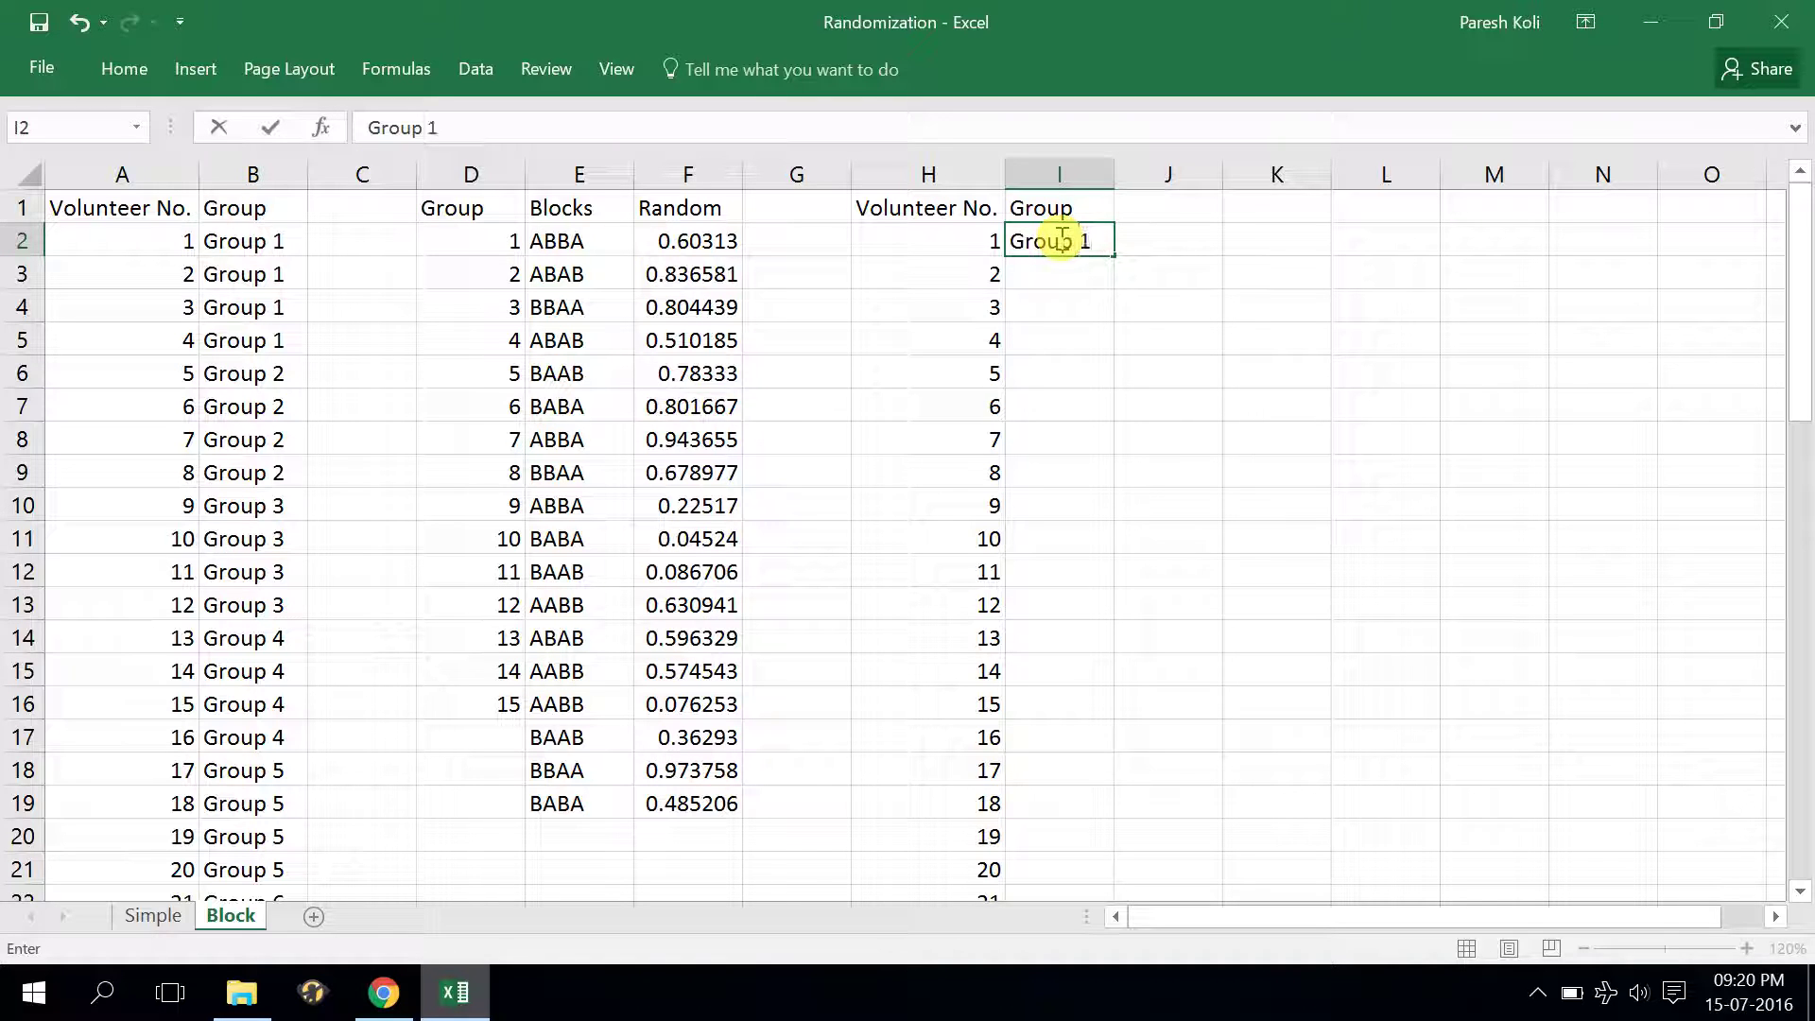
left_click(1143, 280)
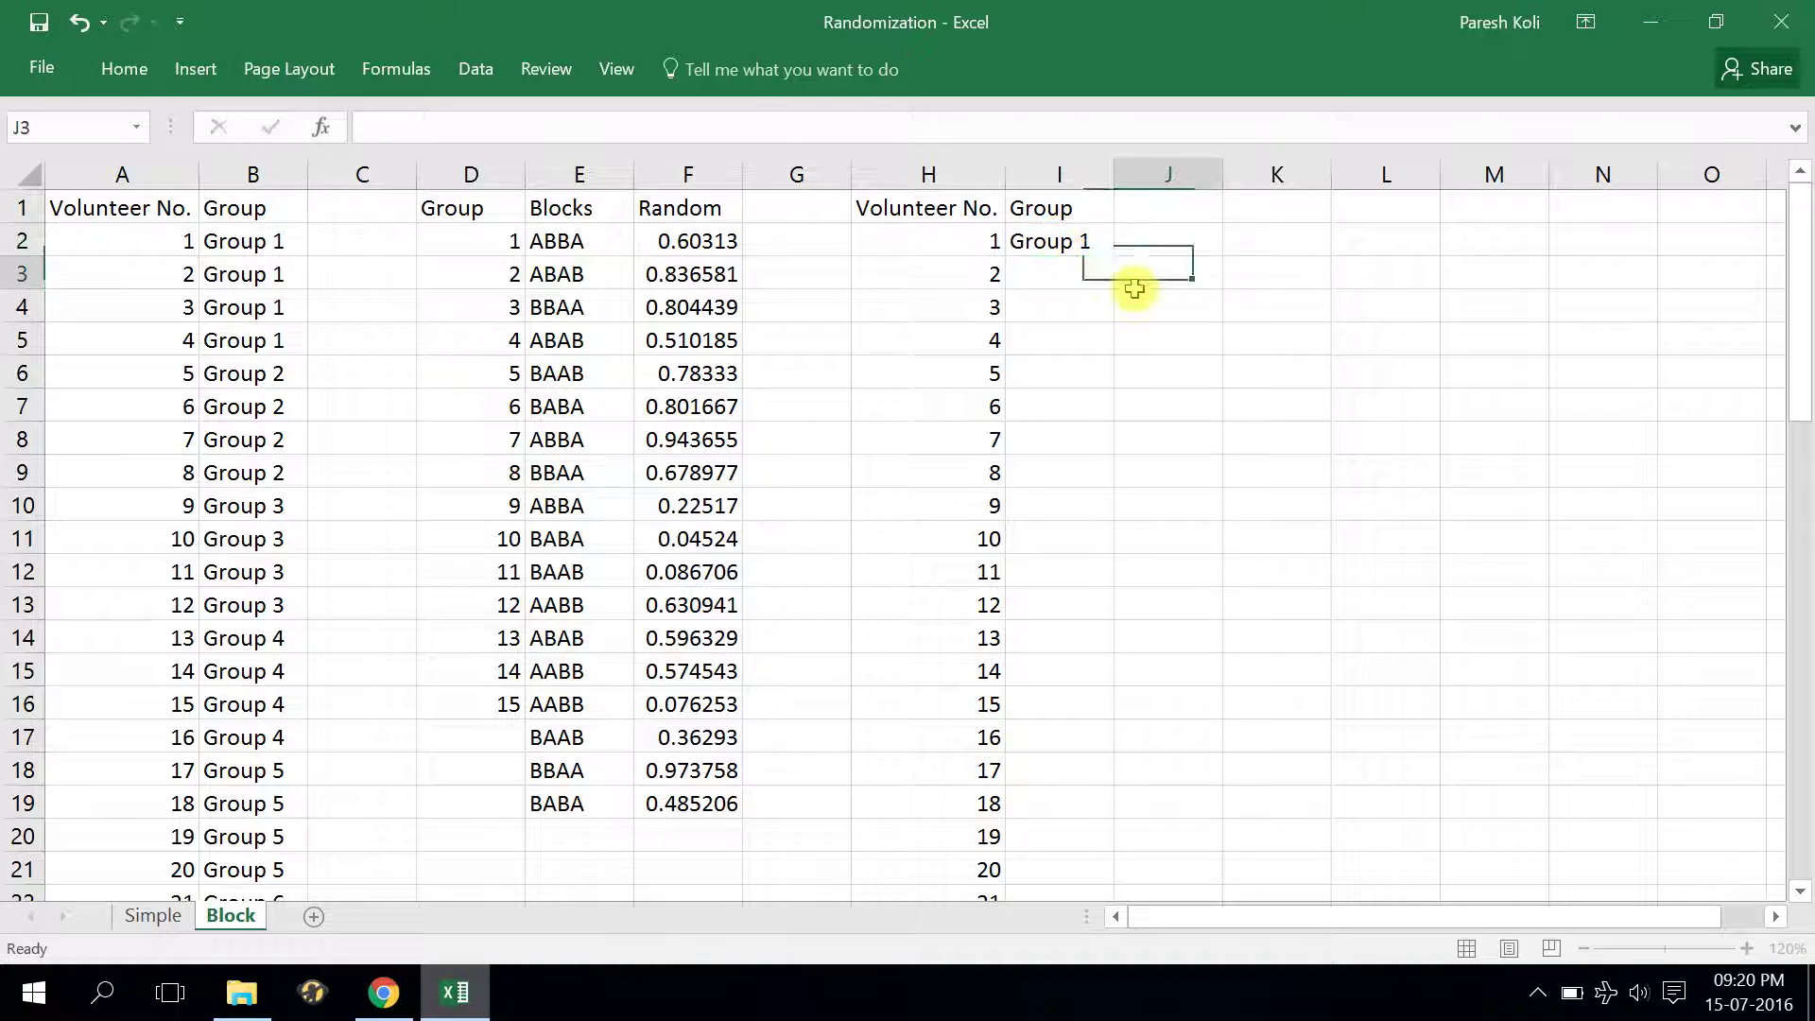
left_click(1077, 243)
key("ctrl+c")
left_click(1064, 274)
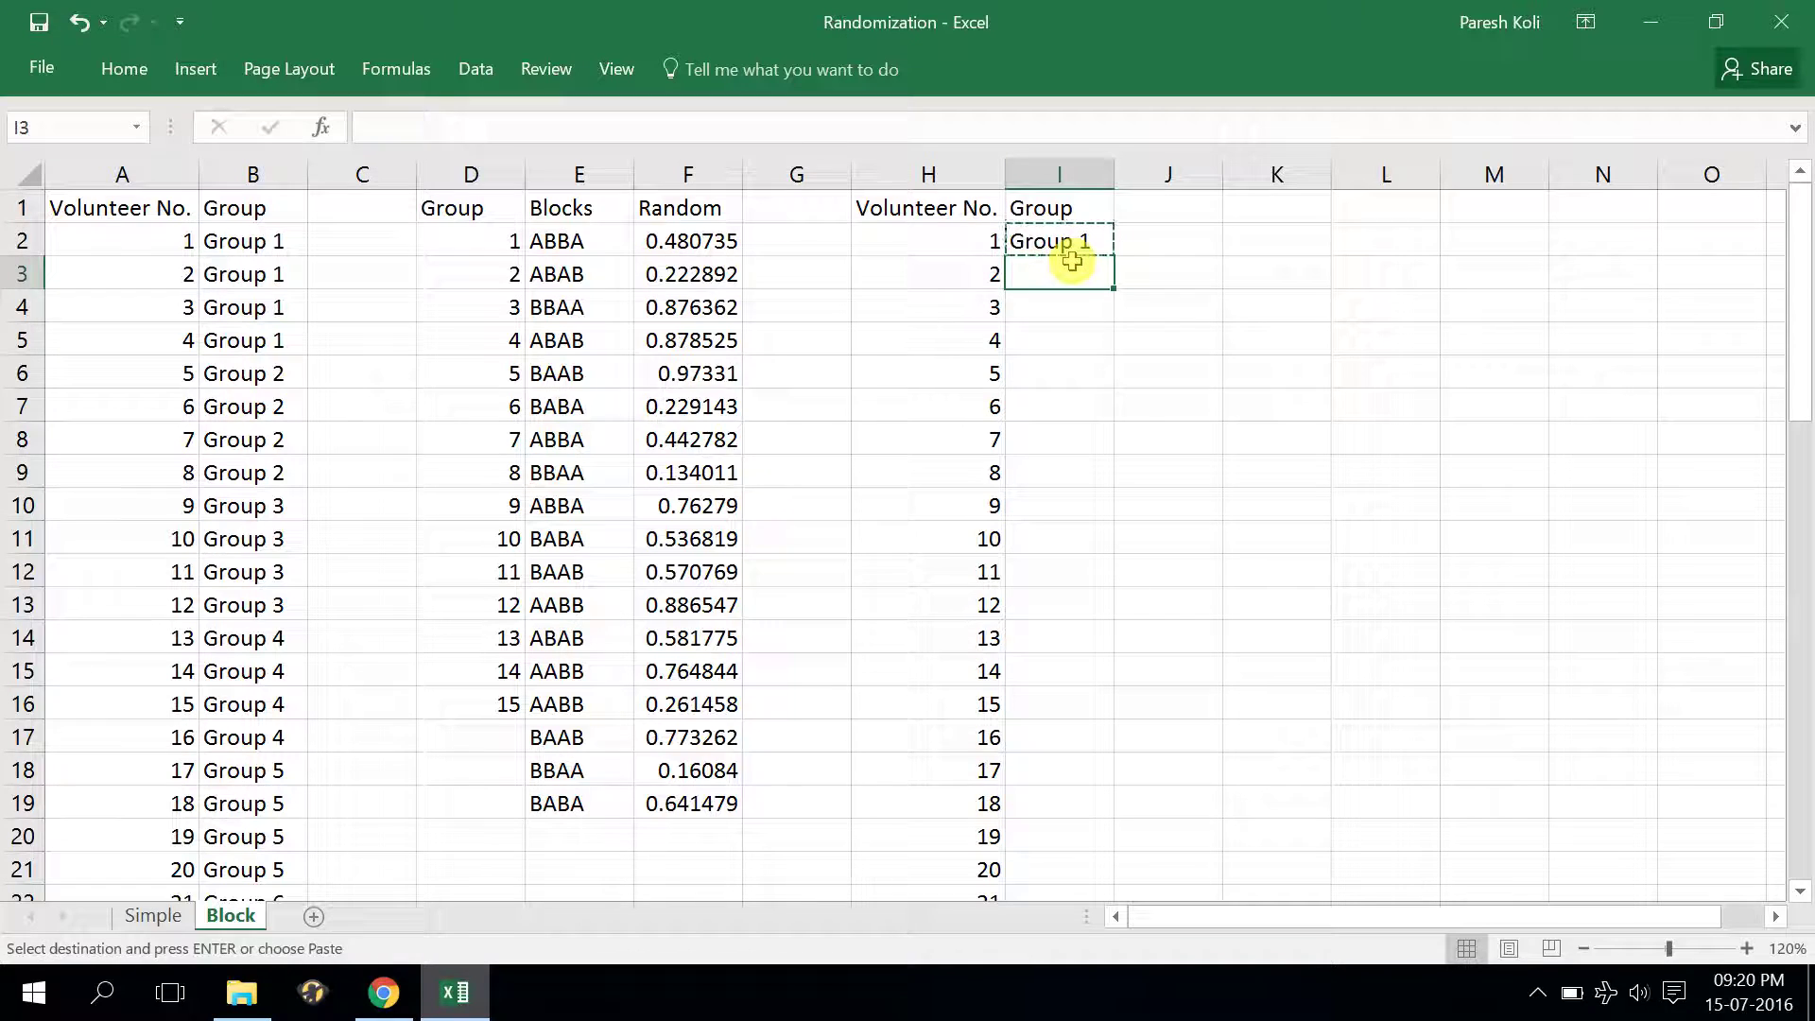
key("ctrl+v")
Assign Group 2 to volunteers 3 and 4
left_click(1069, 303)
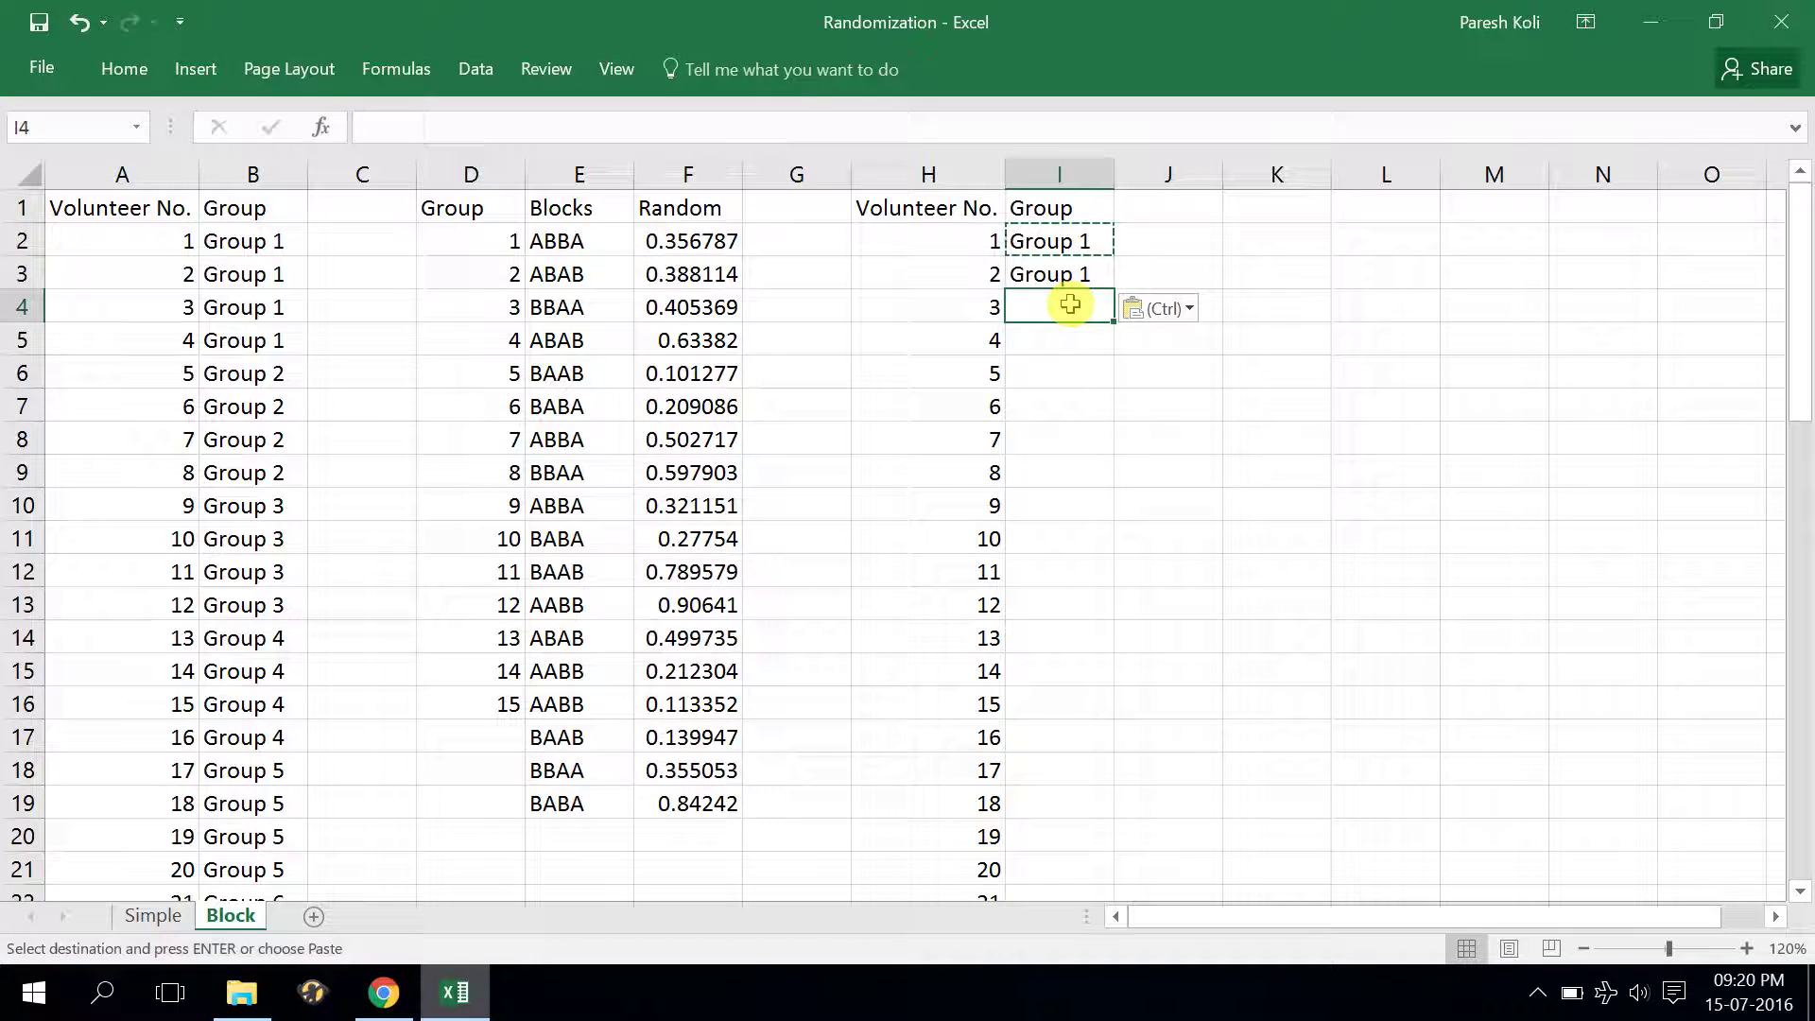
type("Group 1")
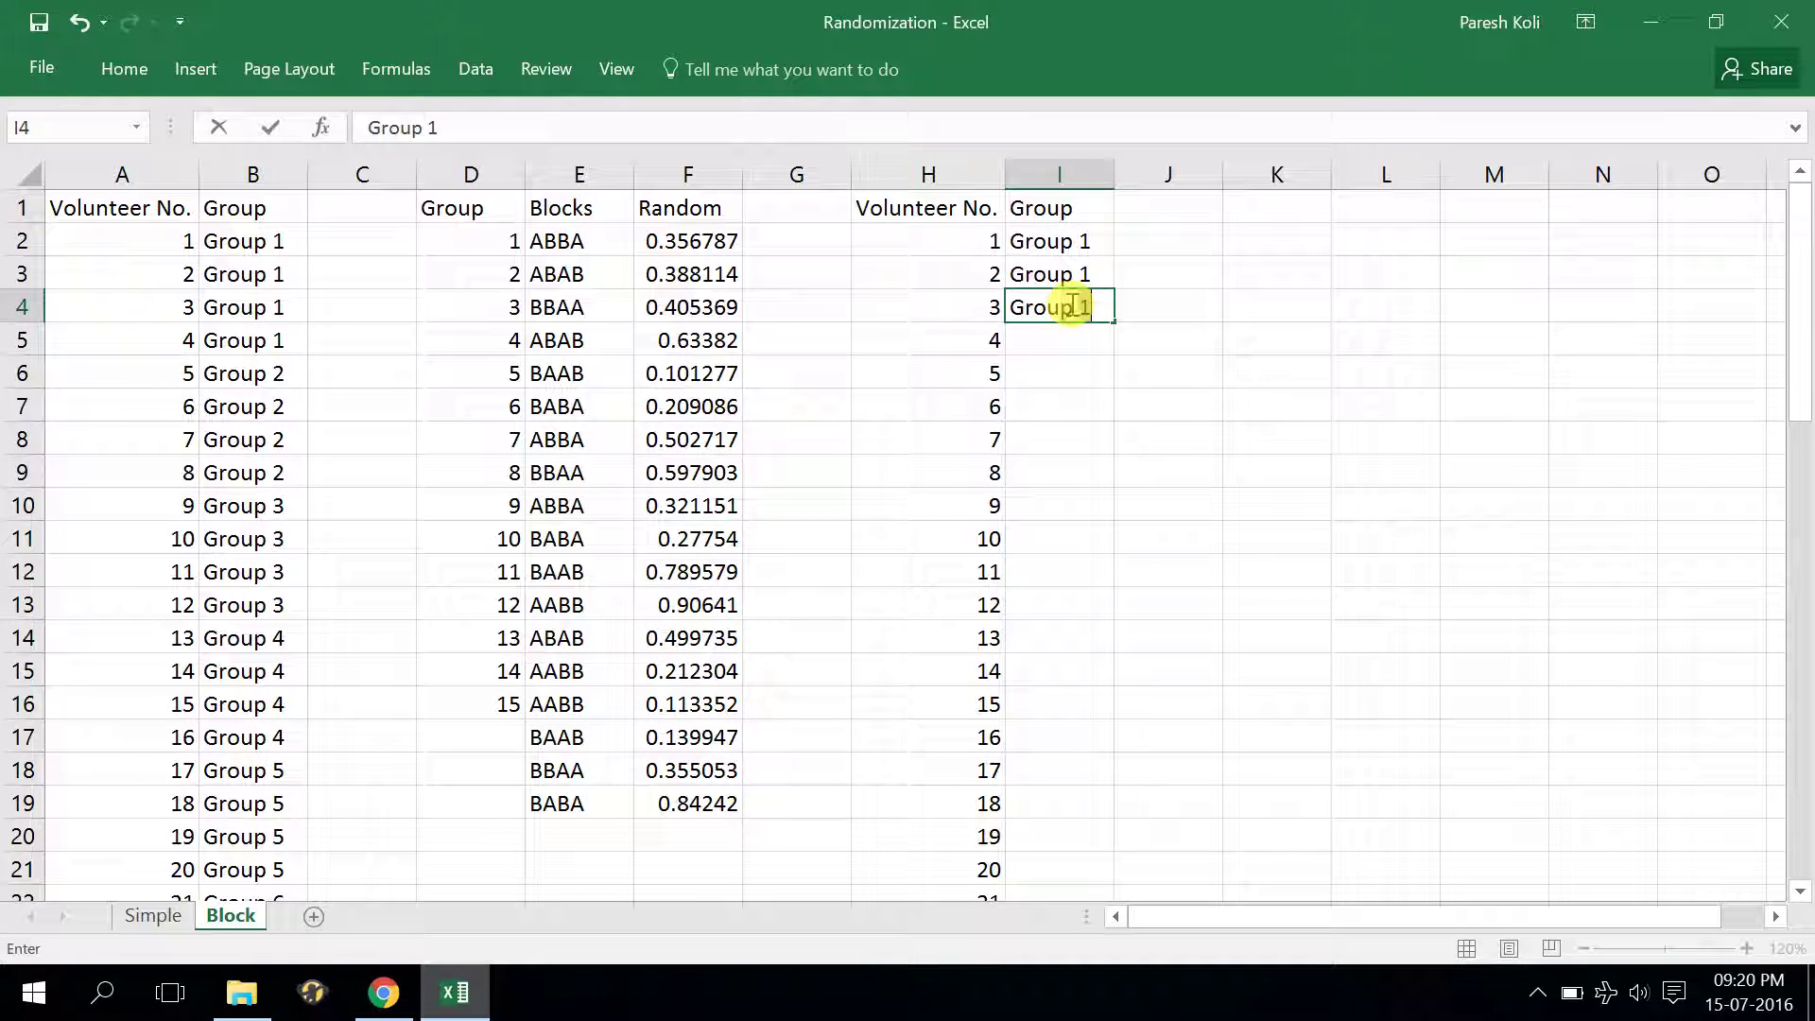
key("Return")
left_click(1074, 307)
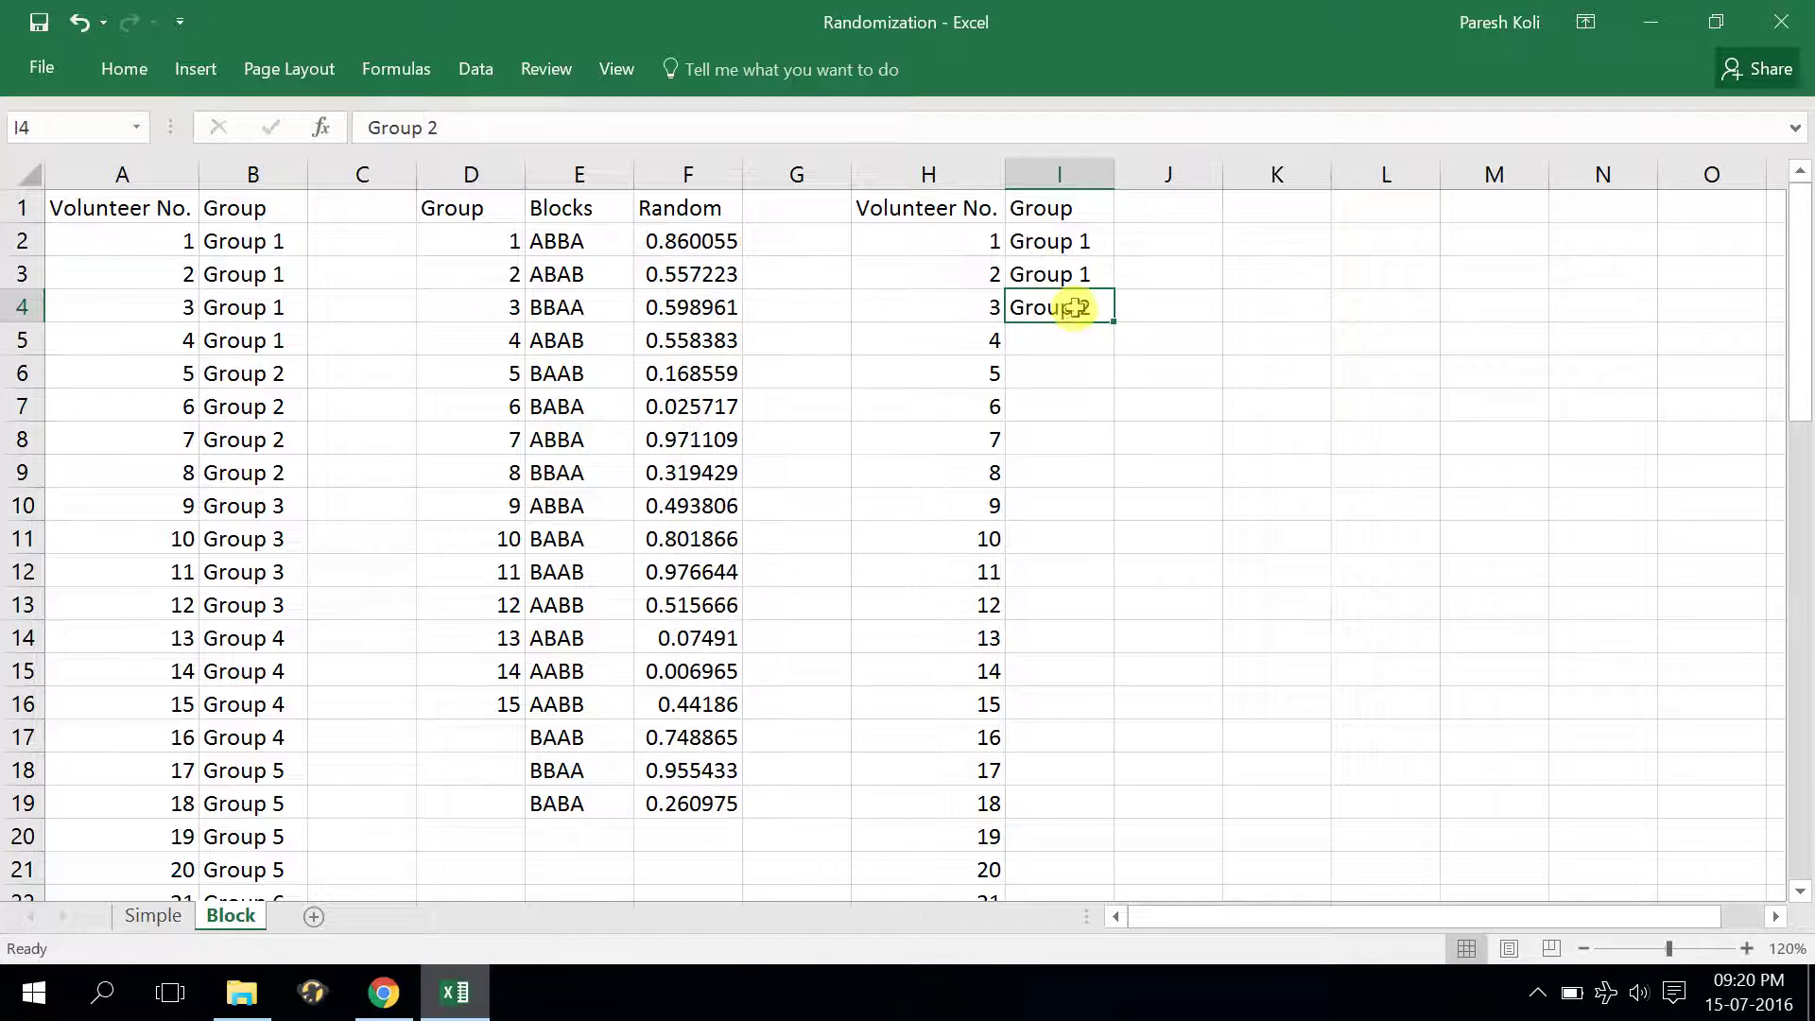
key("ctrl+c")
left_click(1062, 350)
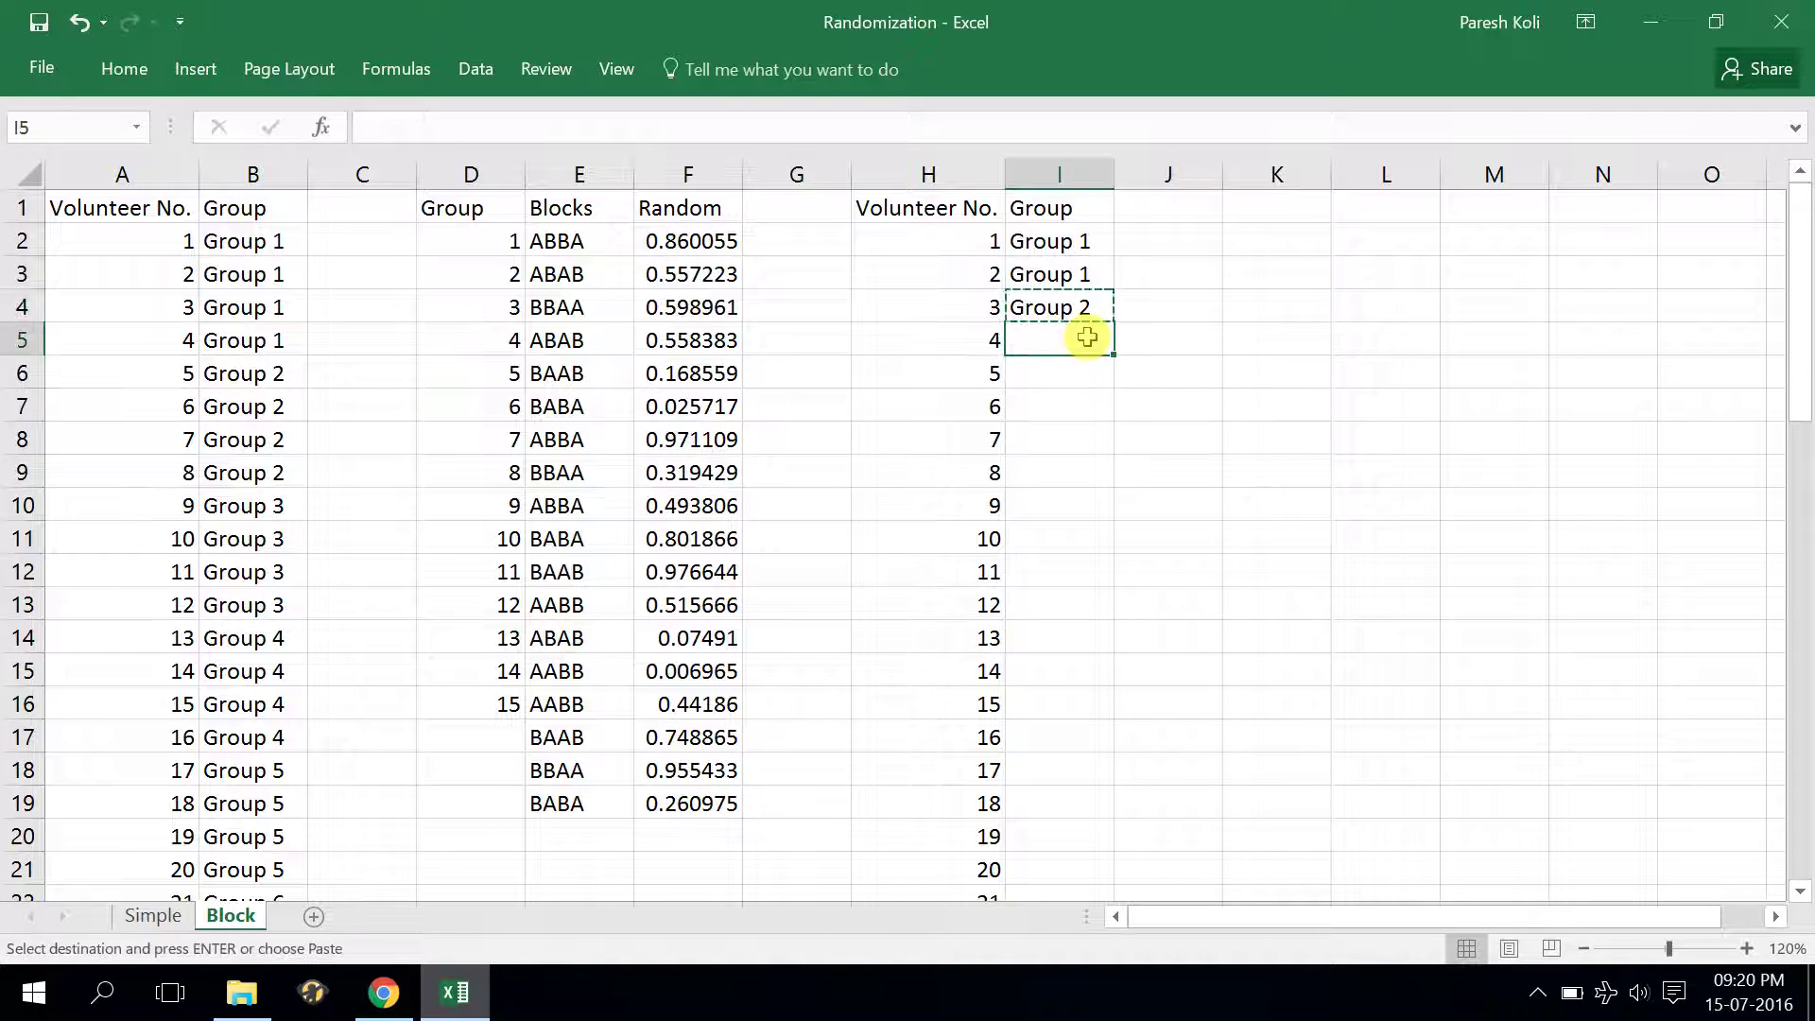
key("ctrl+v")
Assign Group 3 to volunteers 5 and 6
left_click(1072, 372)
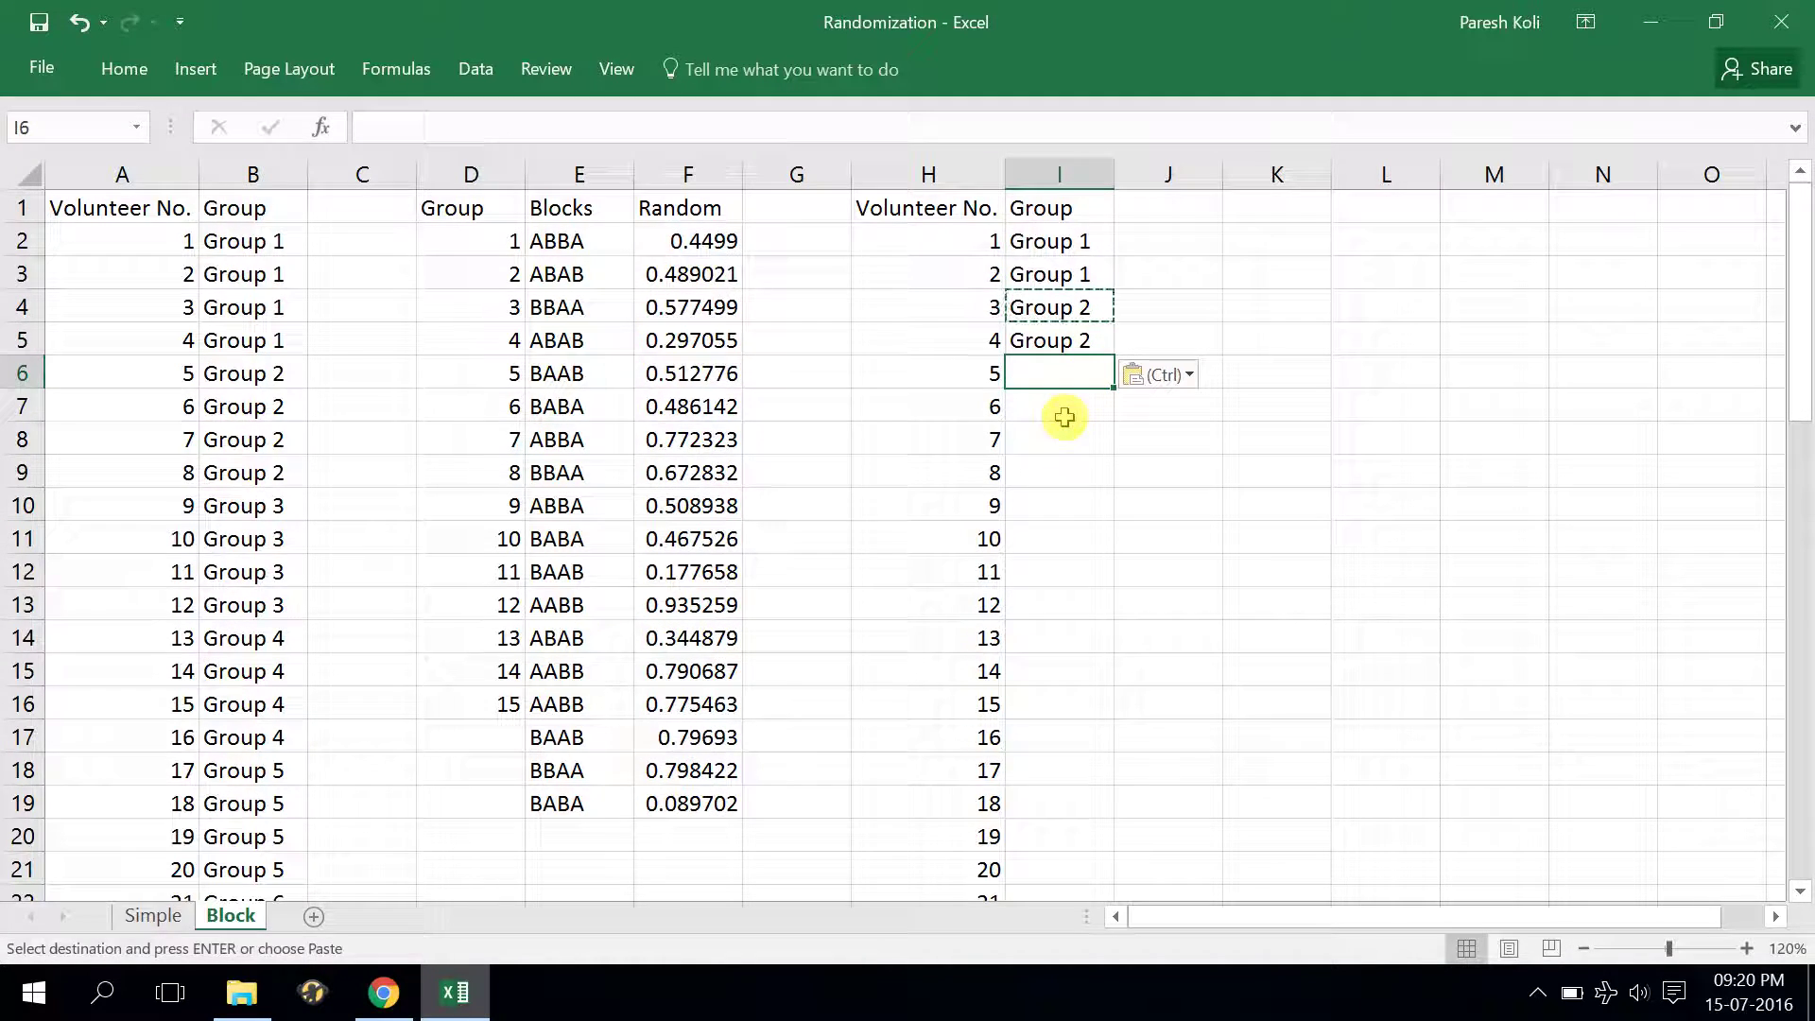
type("Group 3")
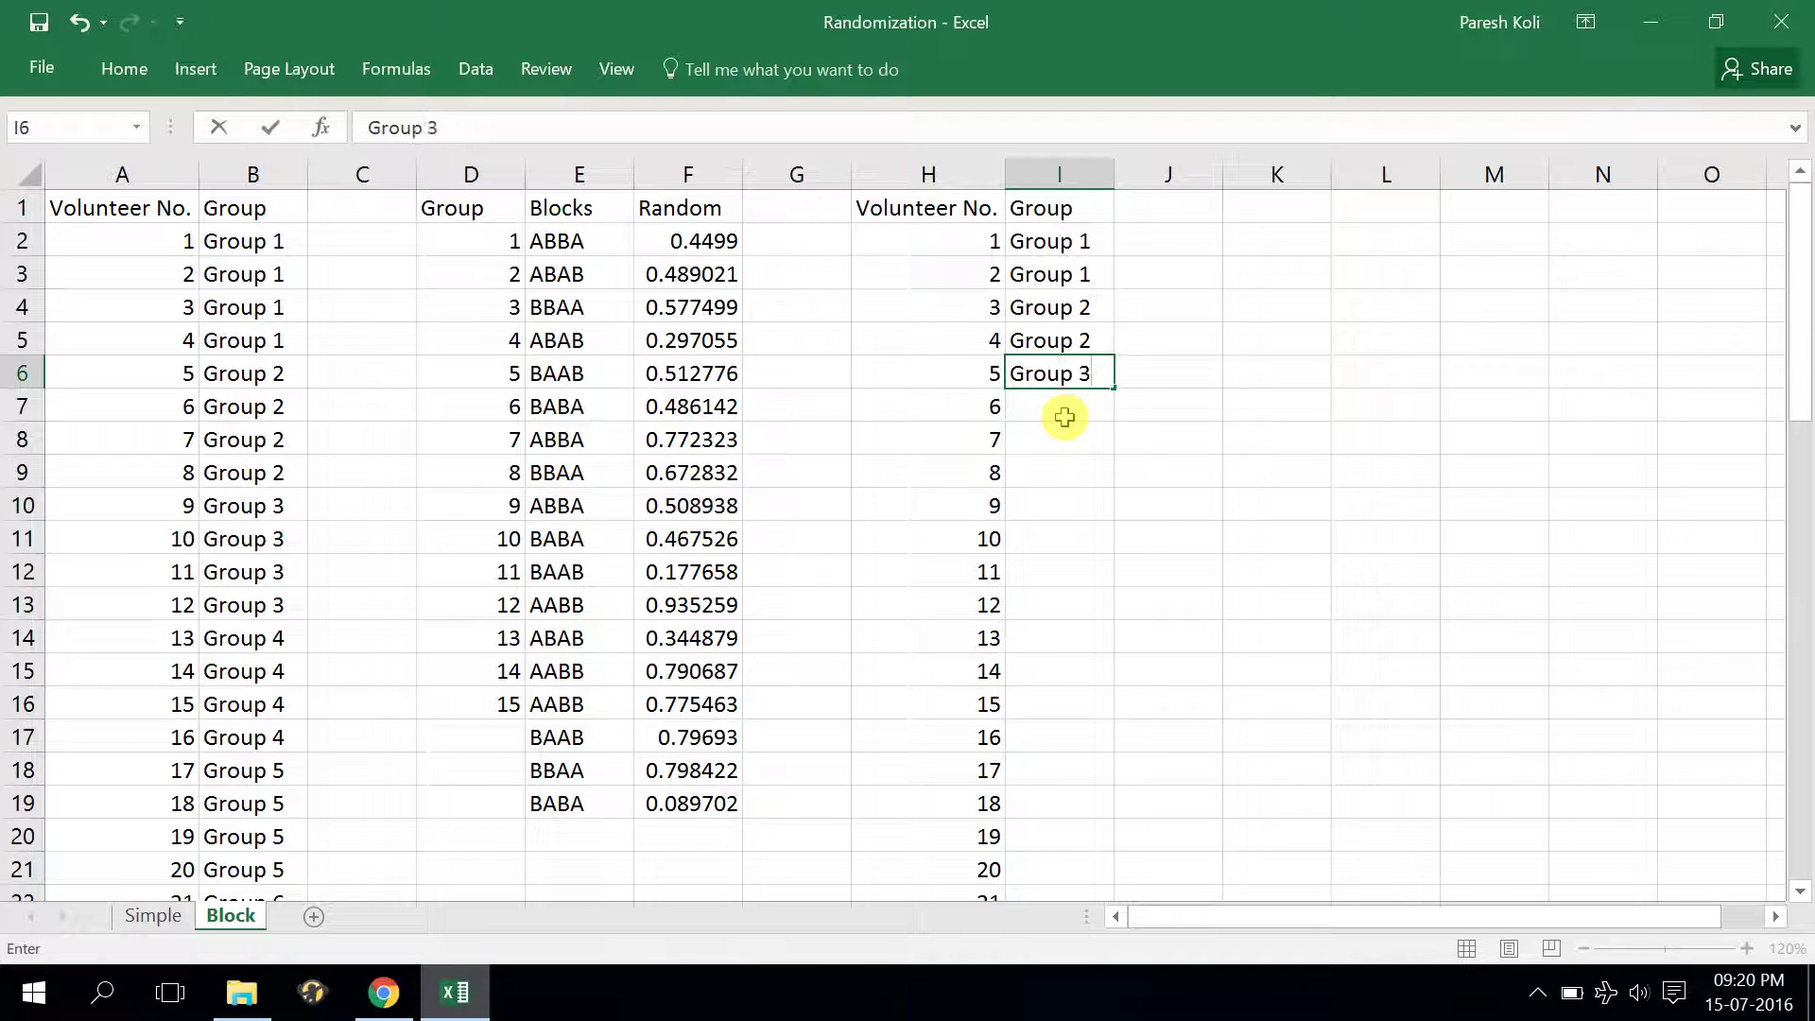
left_click(1063, 405)
left_click(1065, 374)
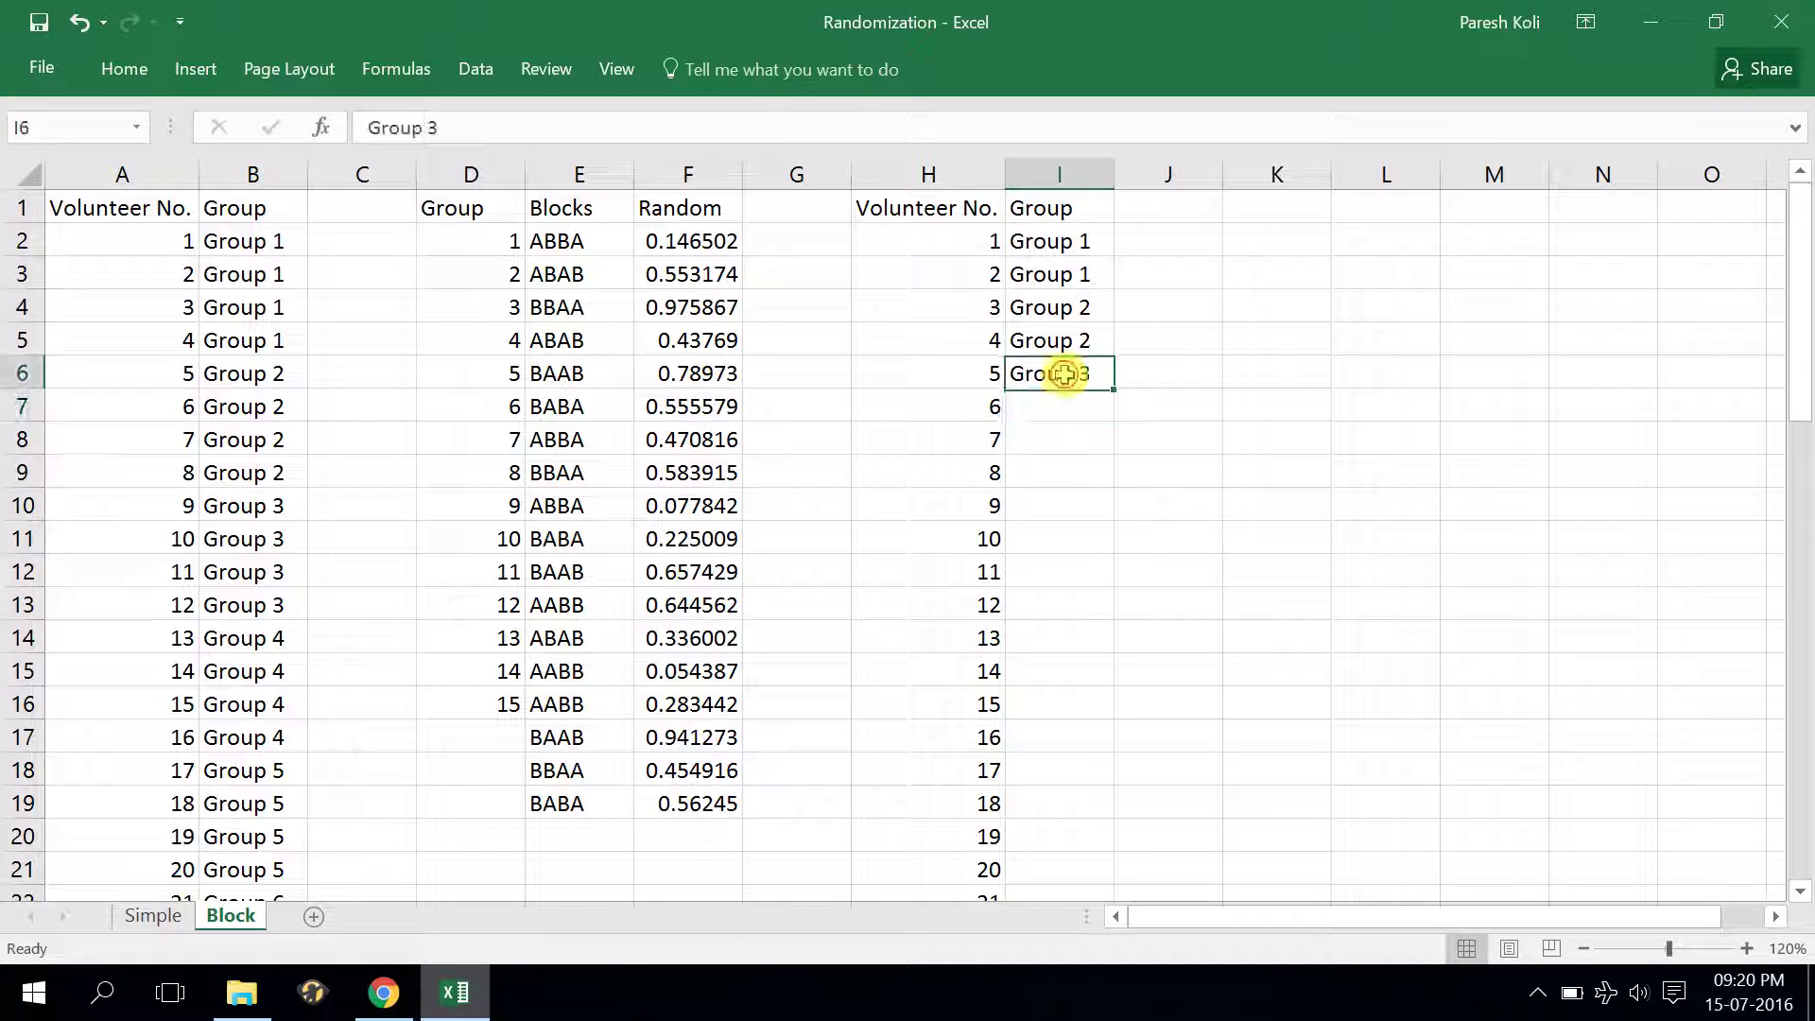
key("ctrl+c")
left_click(1057, 406)
key("ctrl+v")
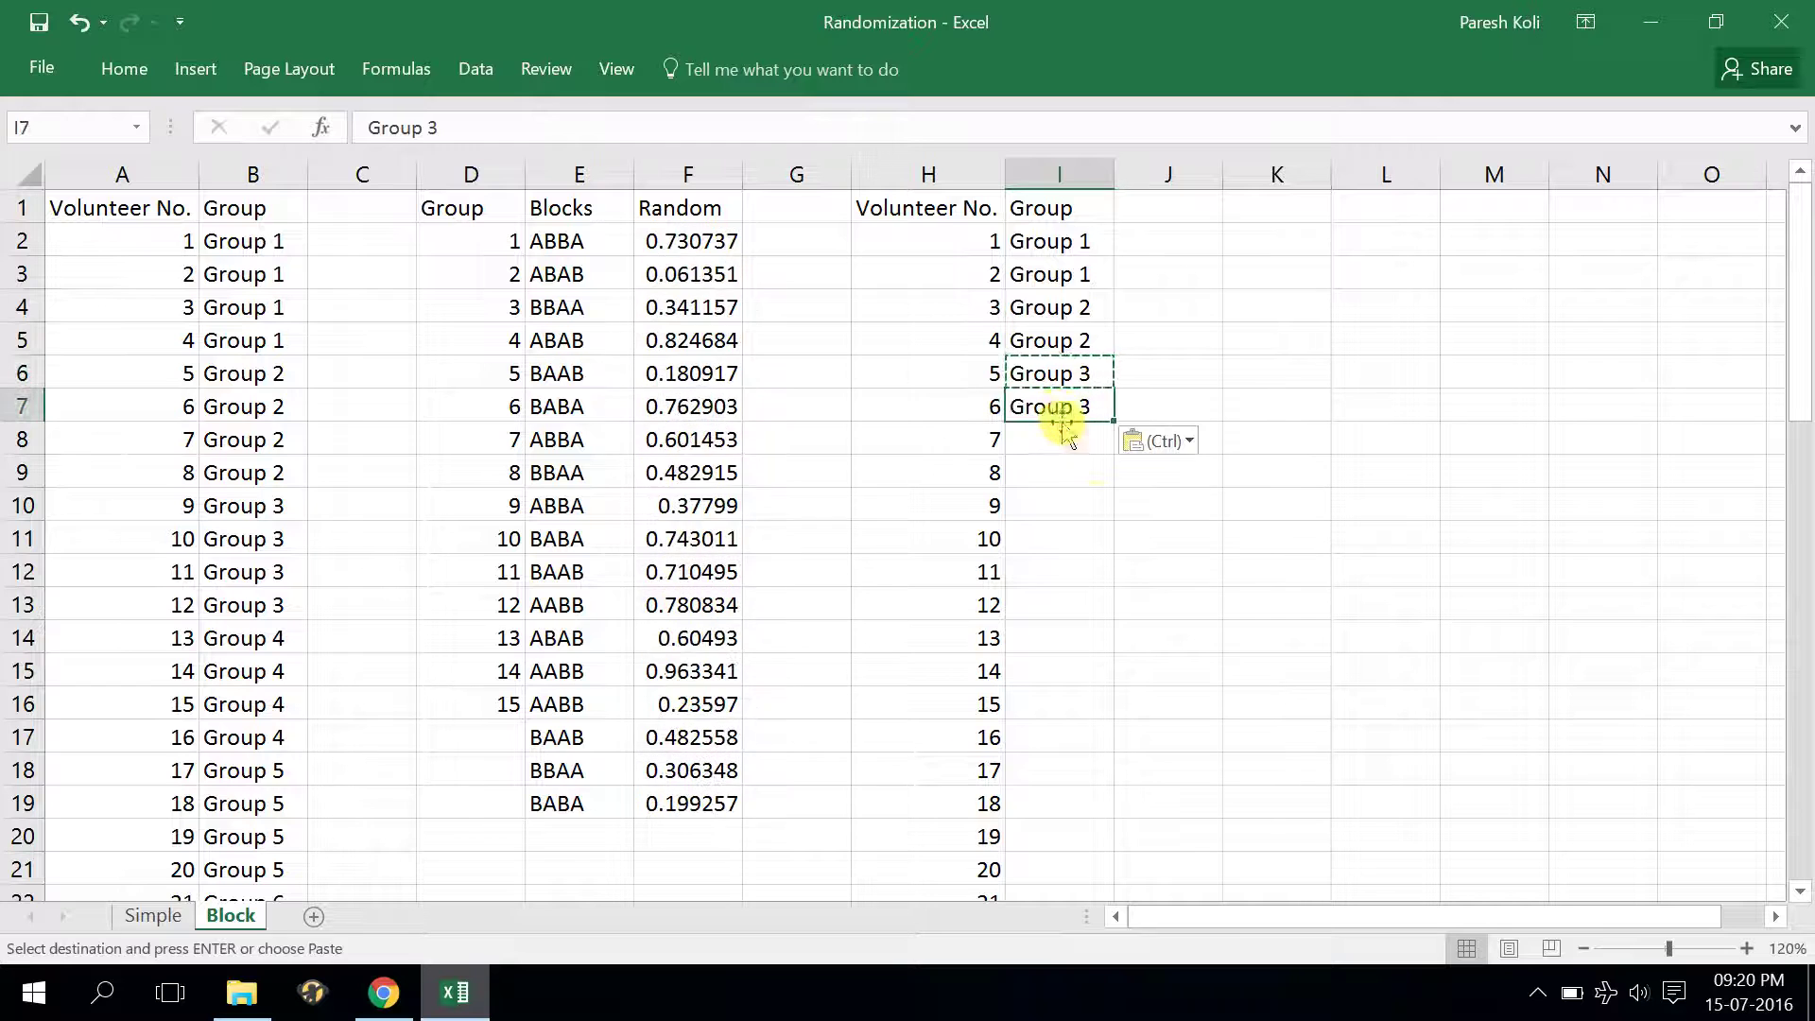
Assign Group 30 to volunteers 59 and 60 in I60 and I61
scroll(1094, 504, "down", 13)
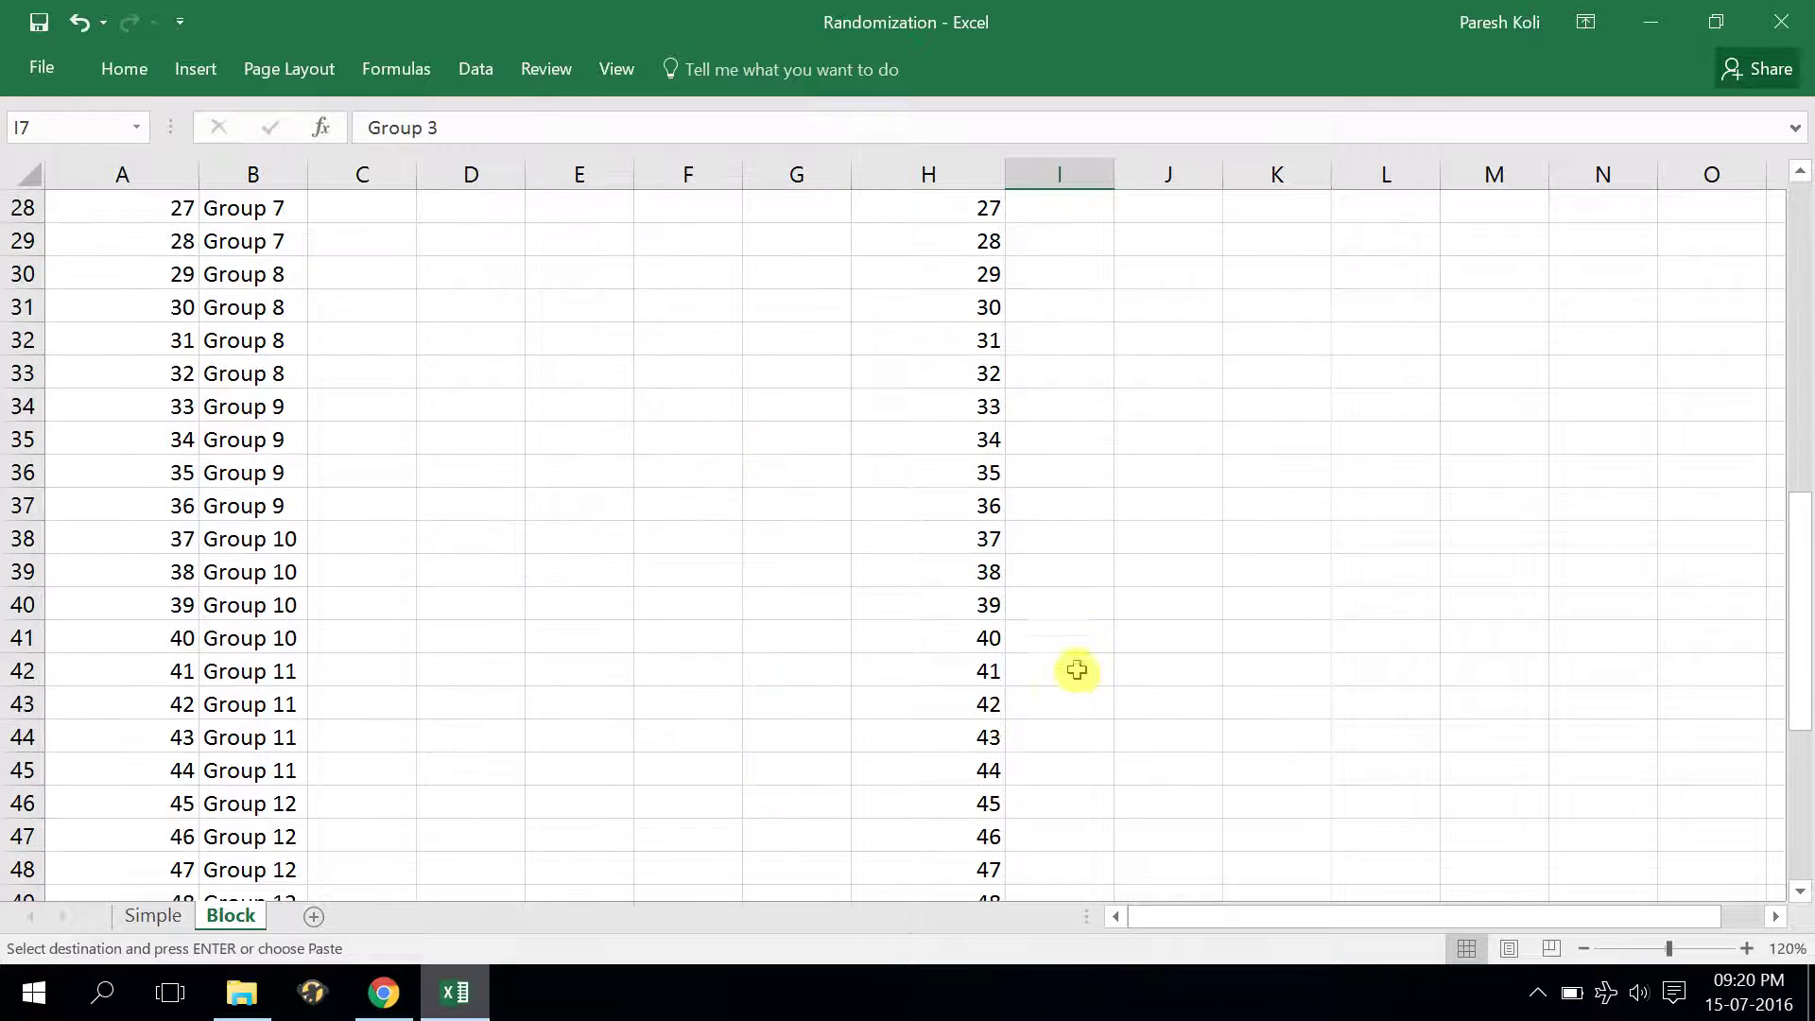
scroll(998, 821, "down", 3)
left_click(969, 608)
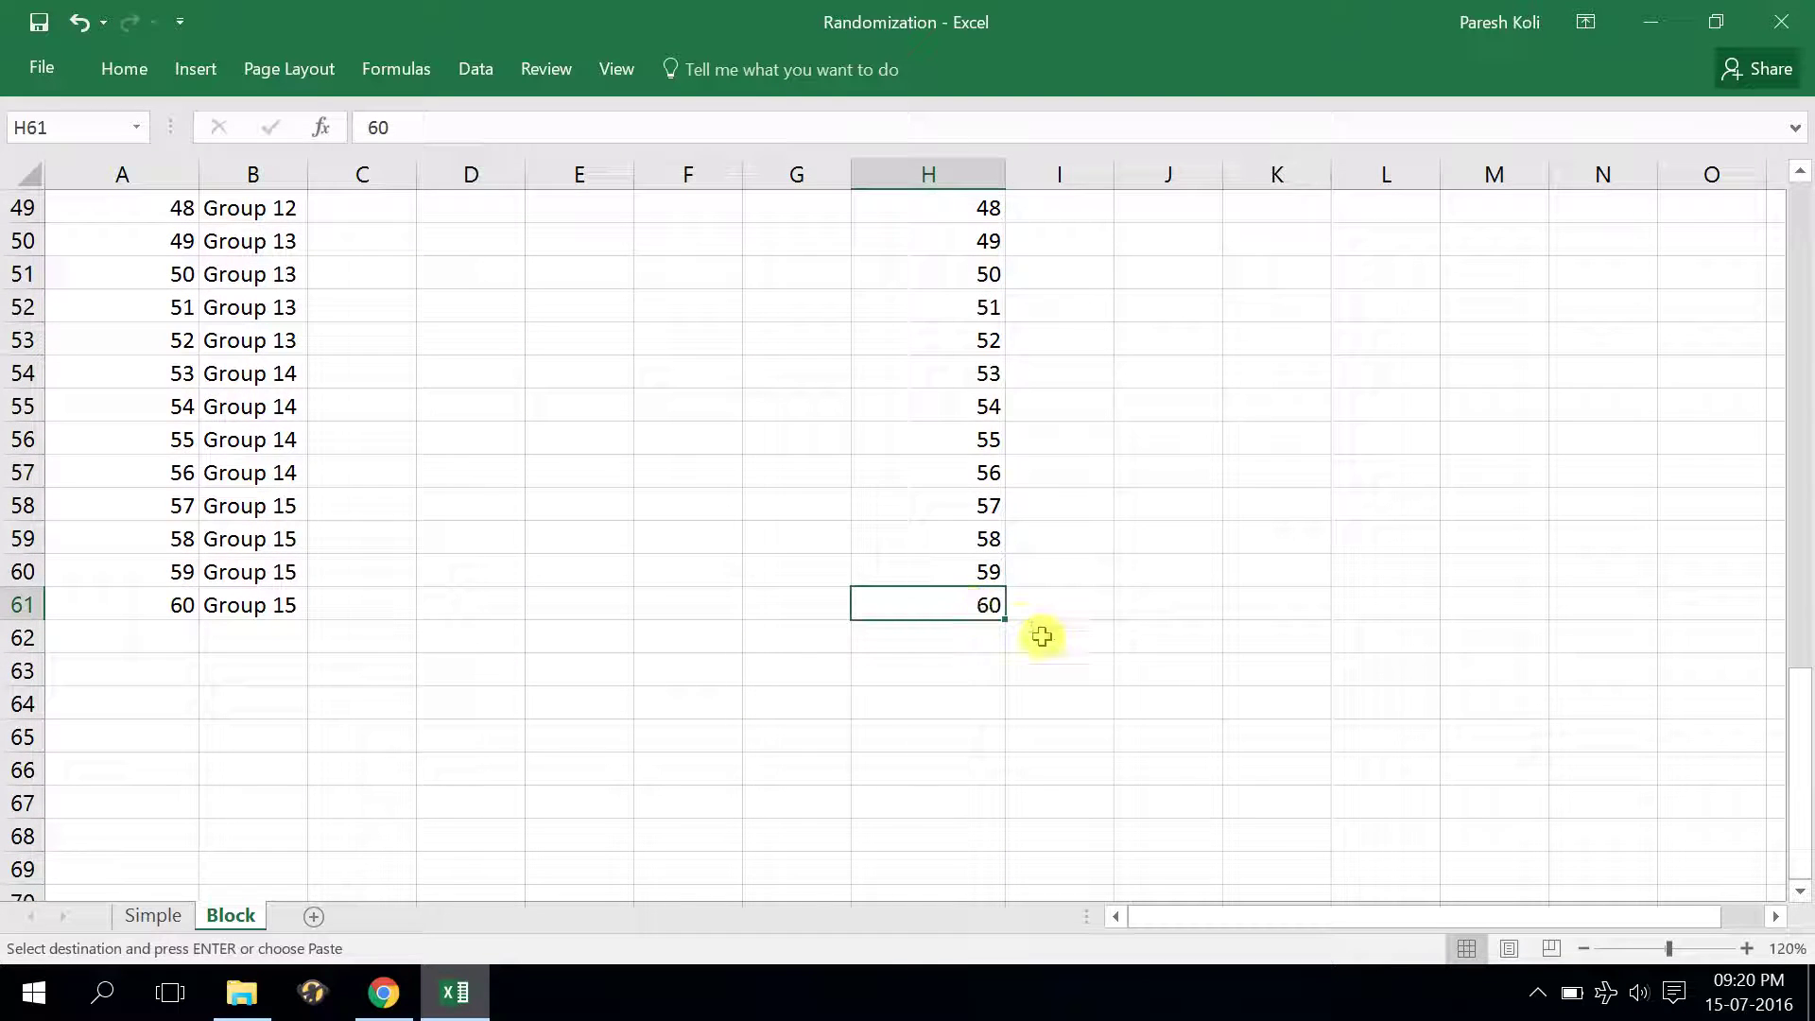
left_click(1060, 608)
left_click(1051, 574)
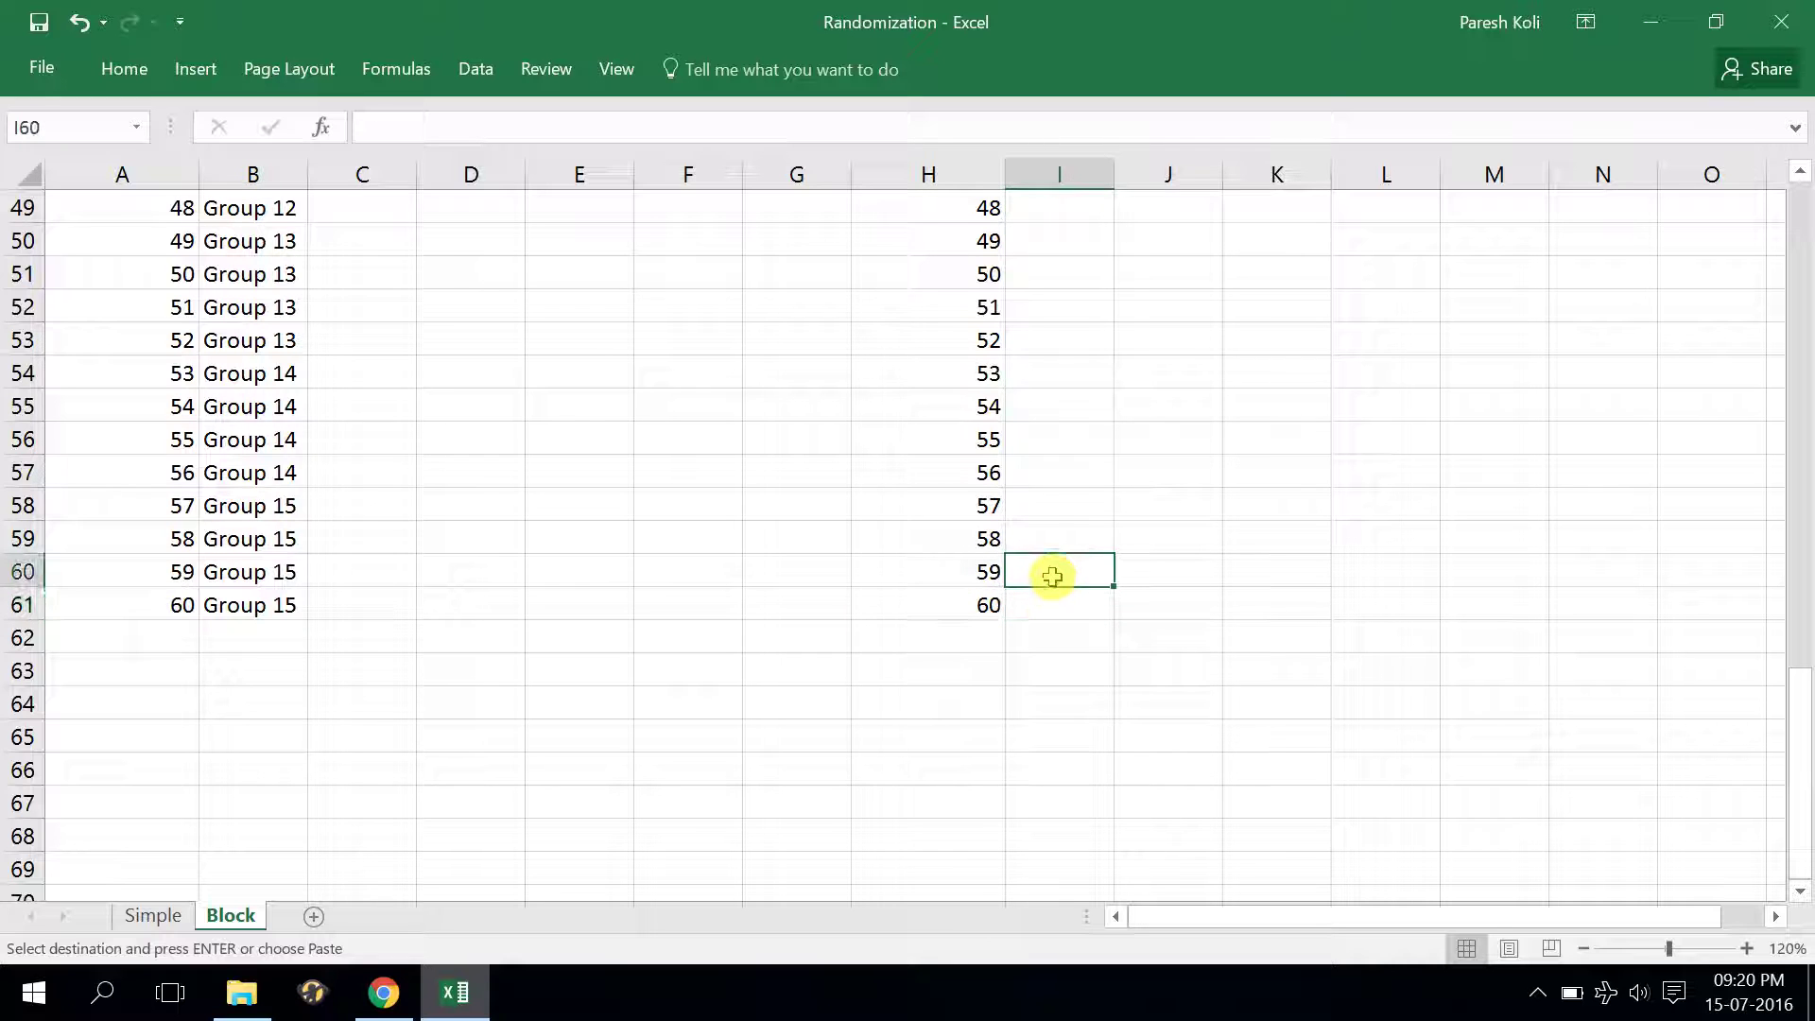
type("Group 30")
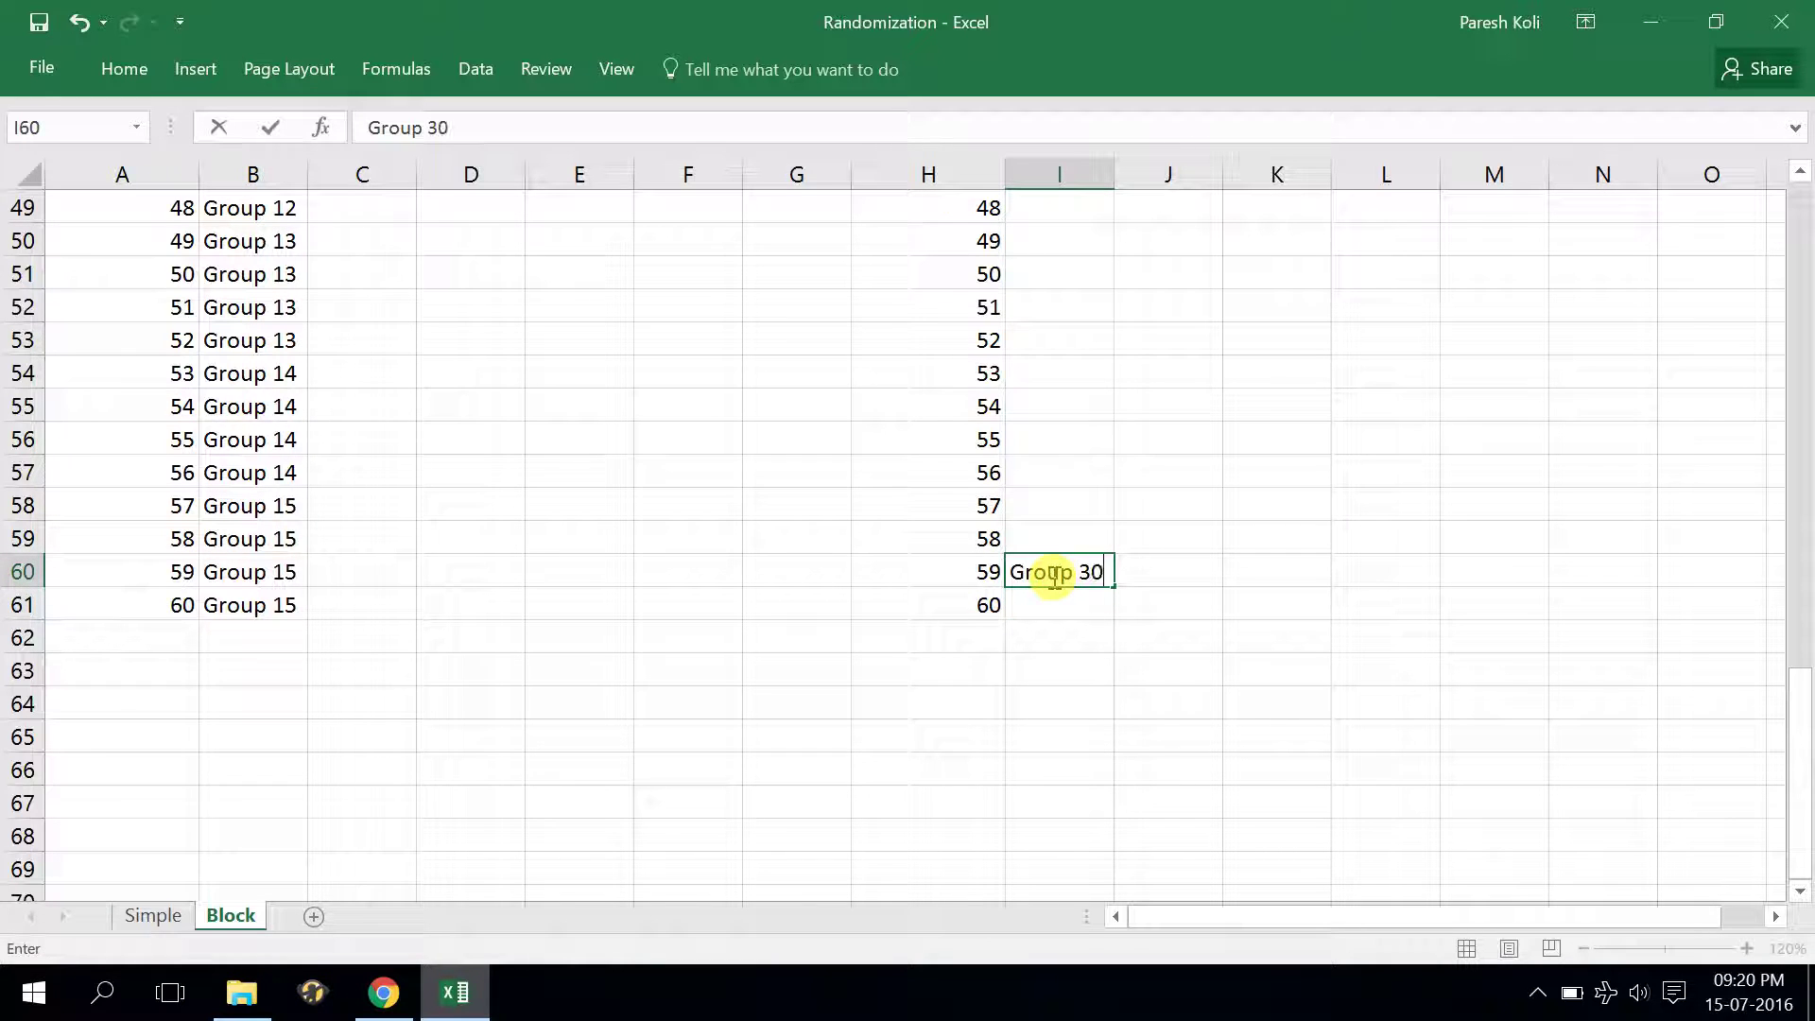
key("Return")
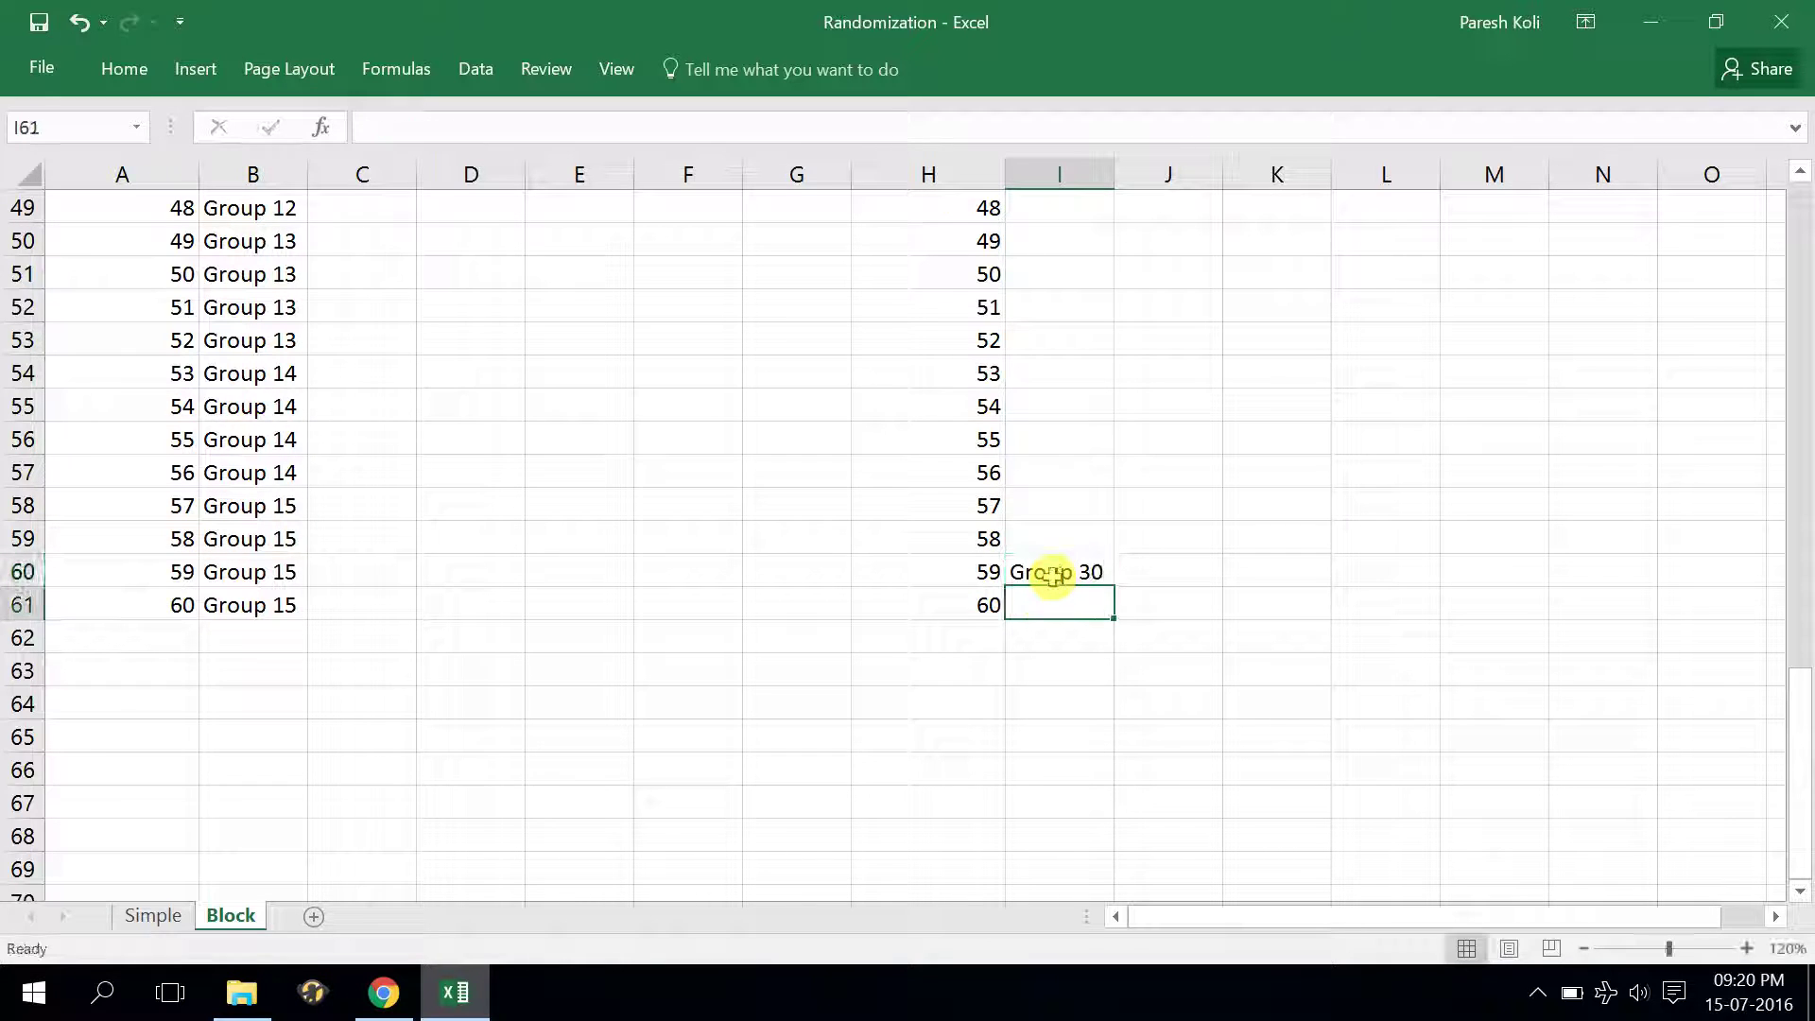
type("Group 30")
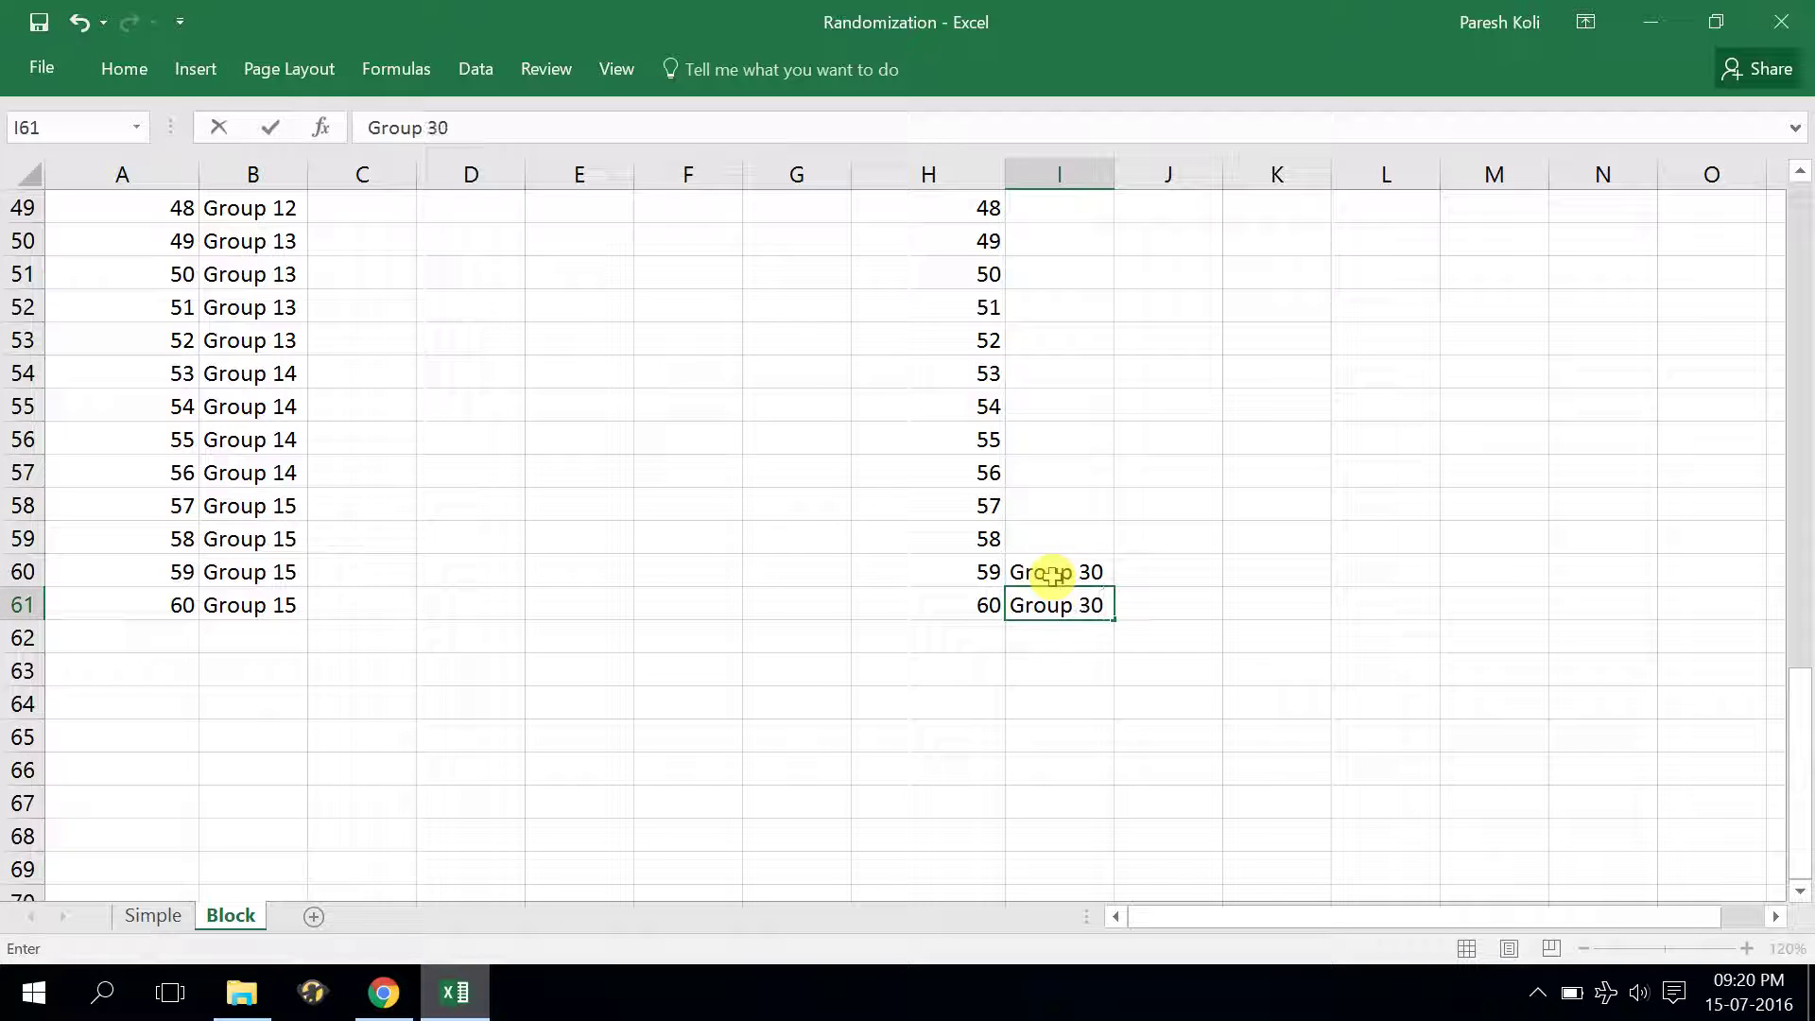
left_click(1125, 694)
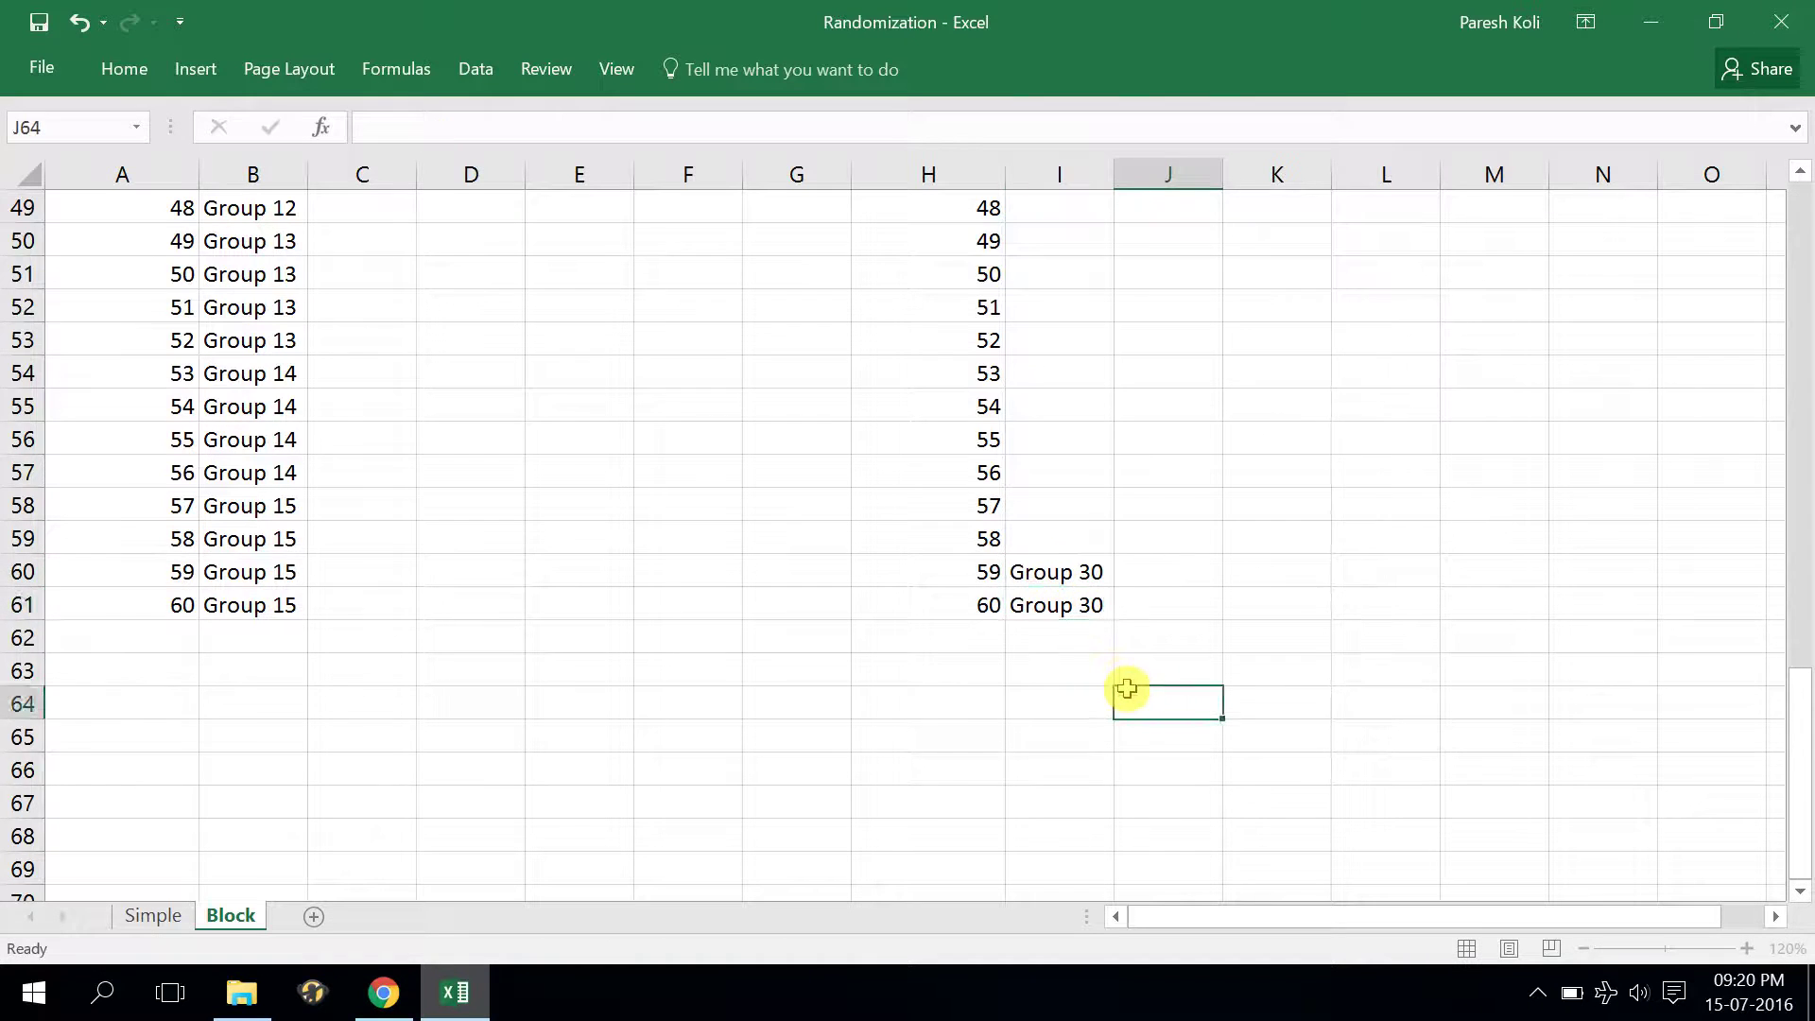
scroll(1123, 683, "up", 16)
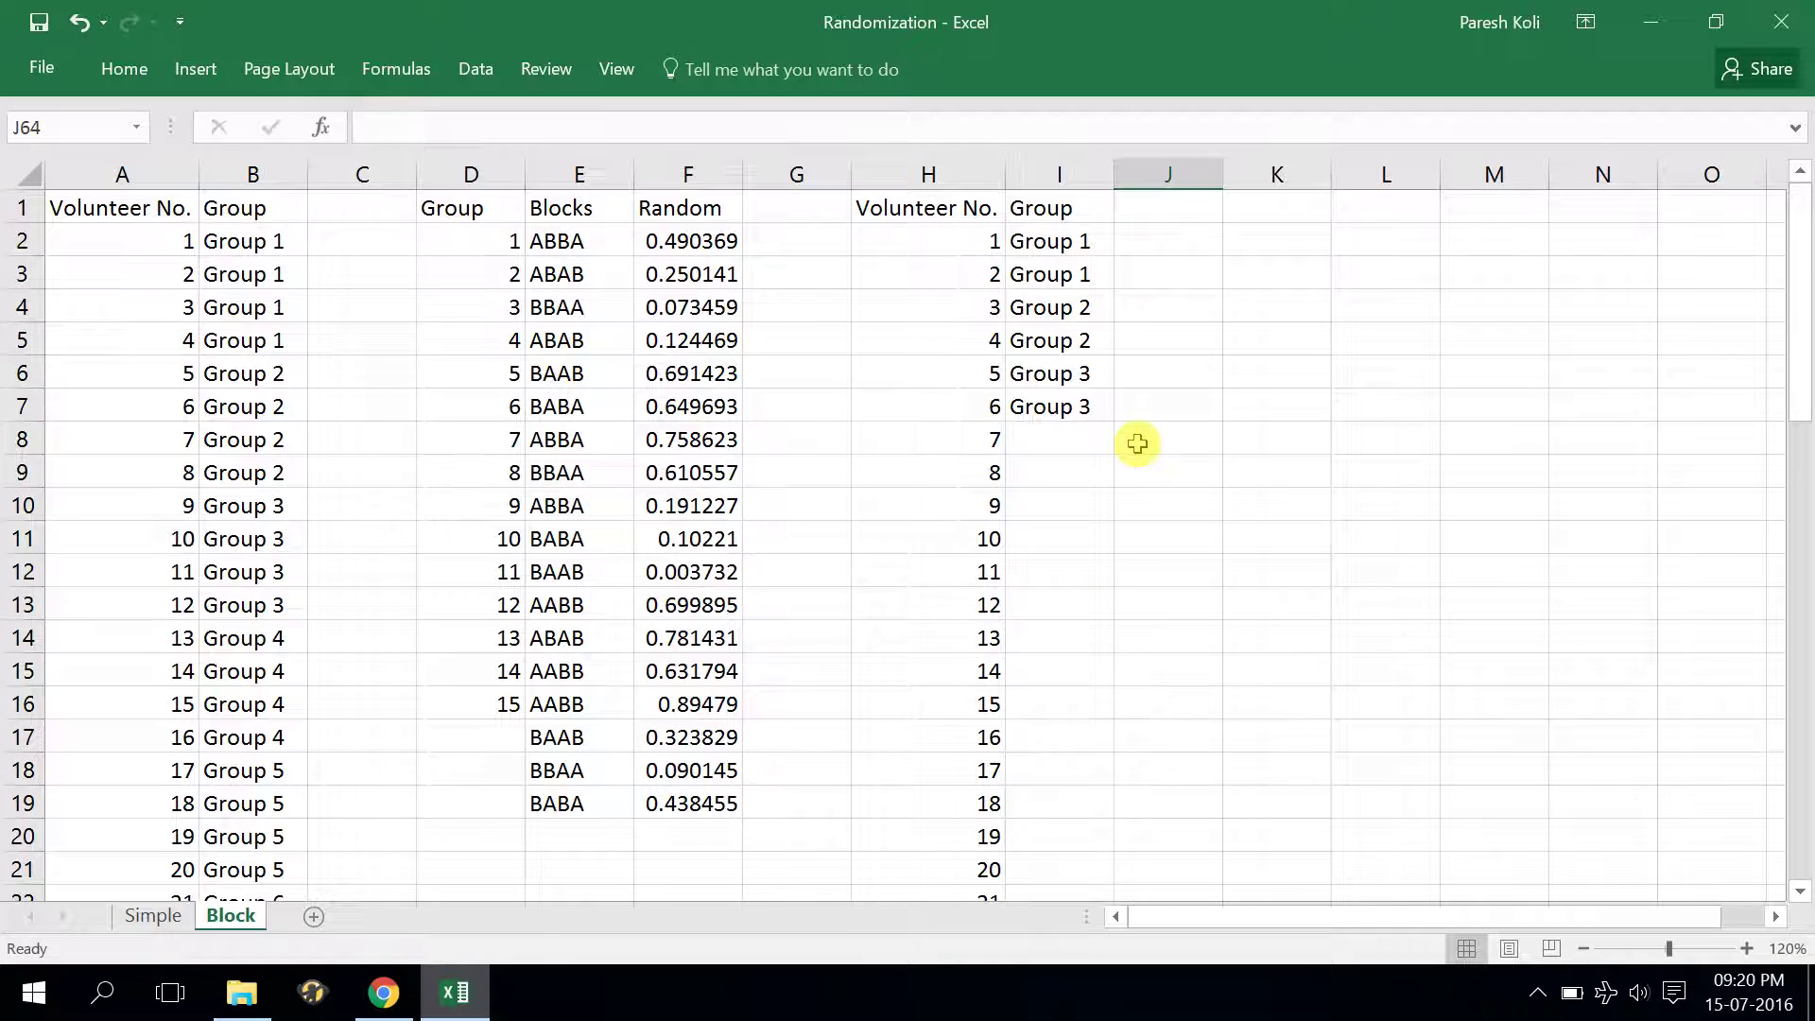
left_click(1254, 209)
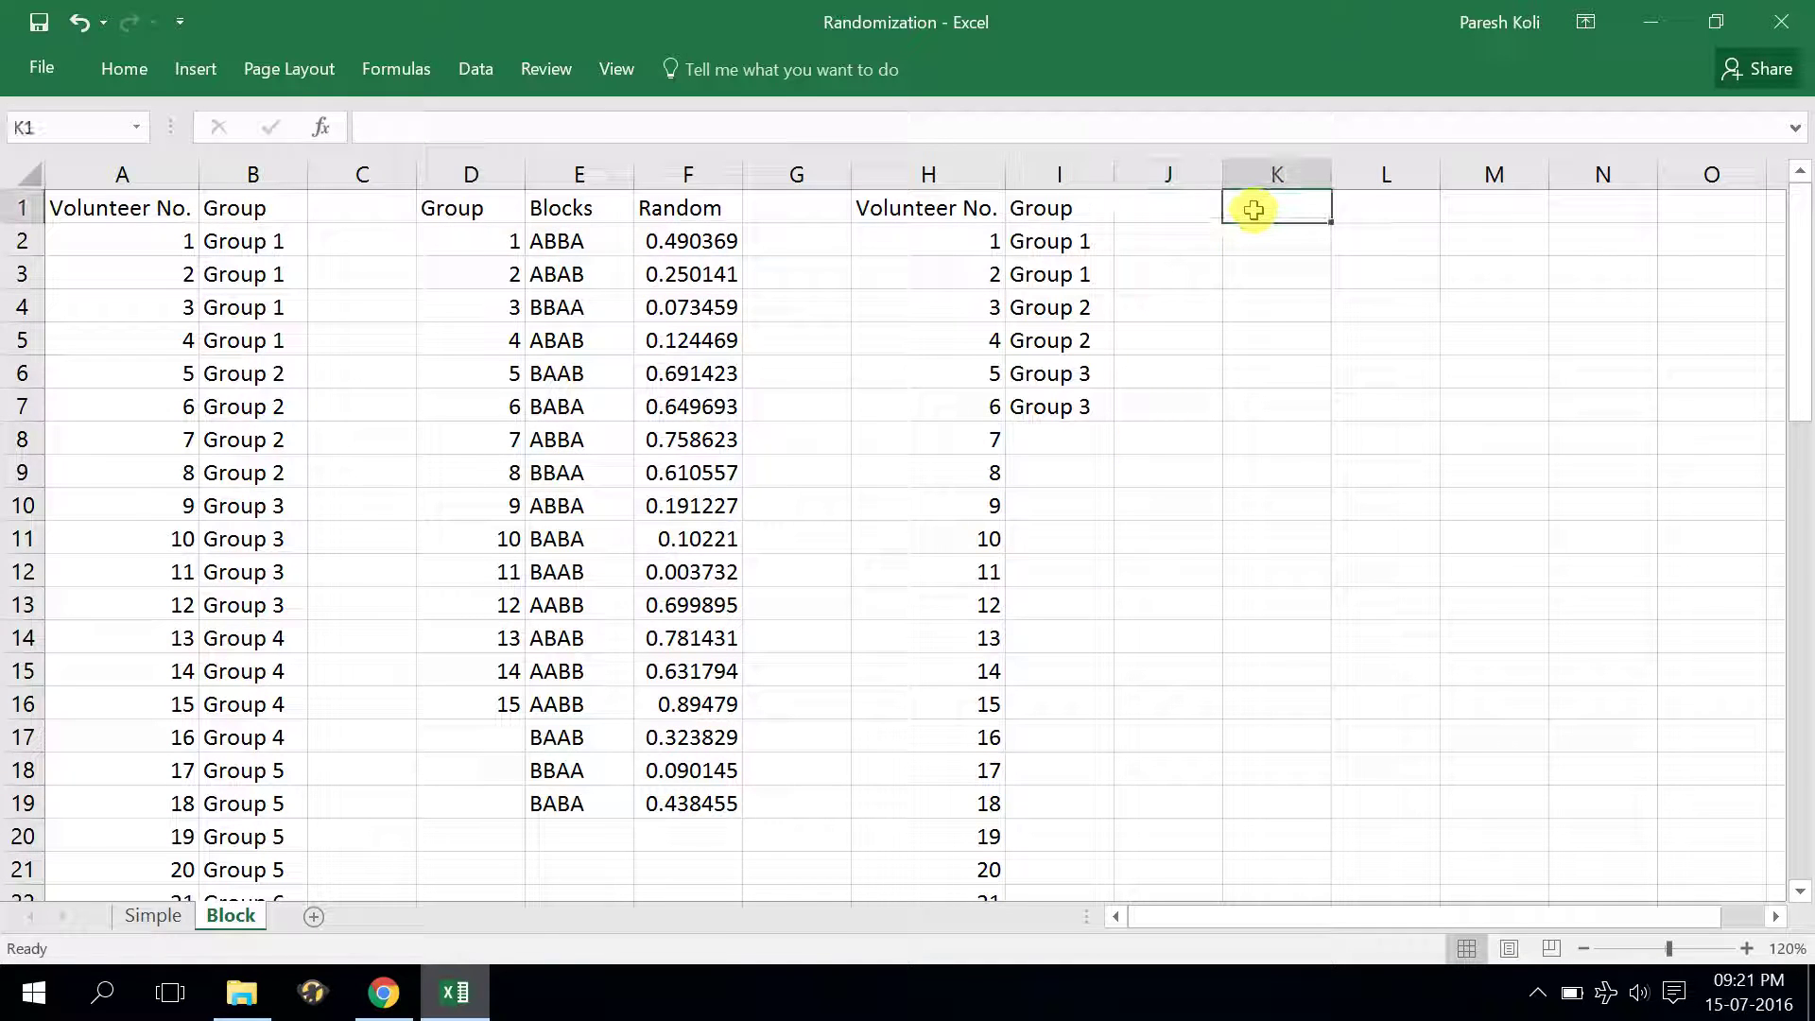
Enter the header Group in K1 and 1 in K2
type("Group")
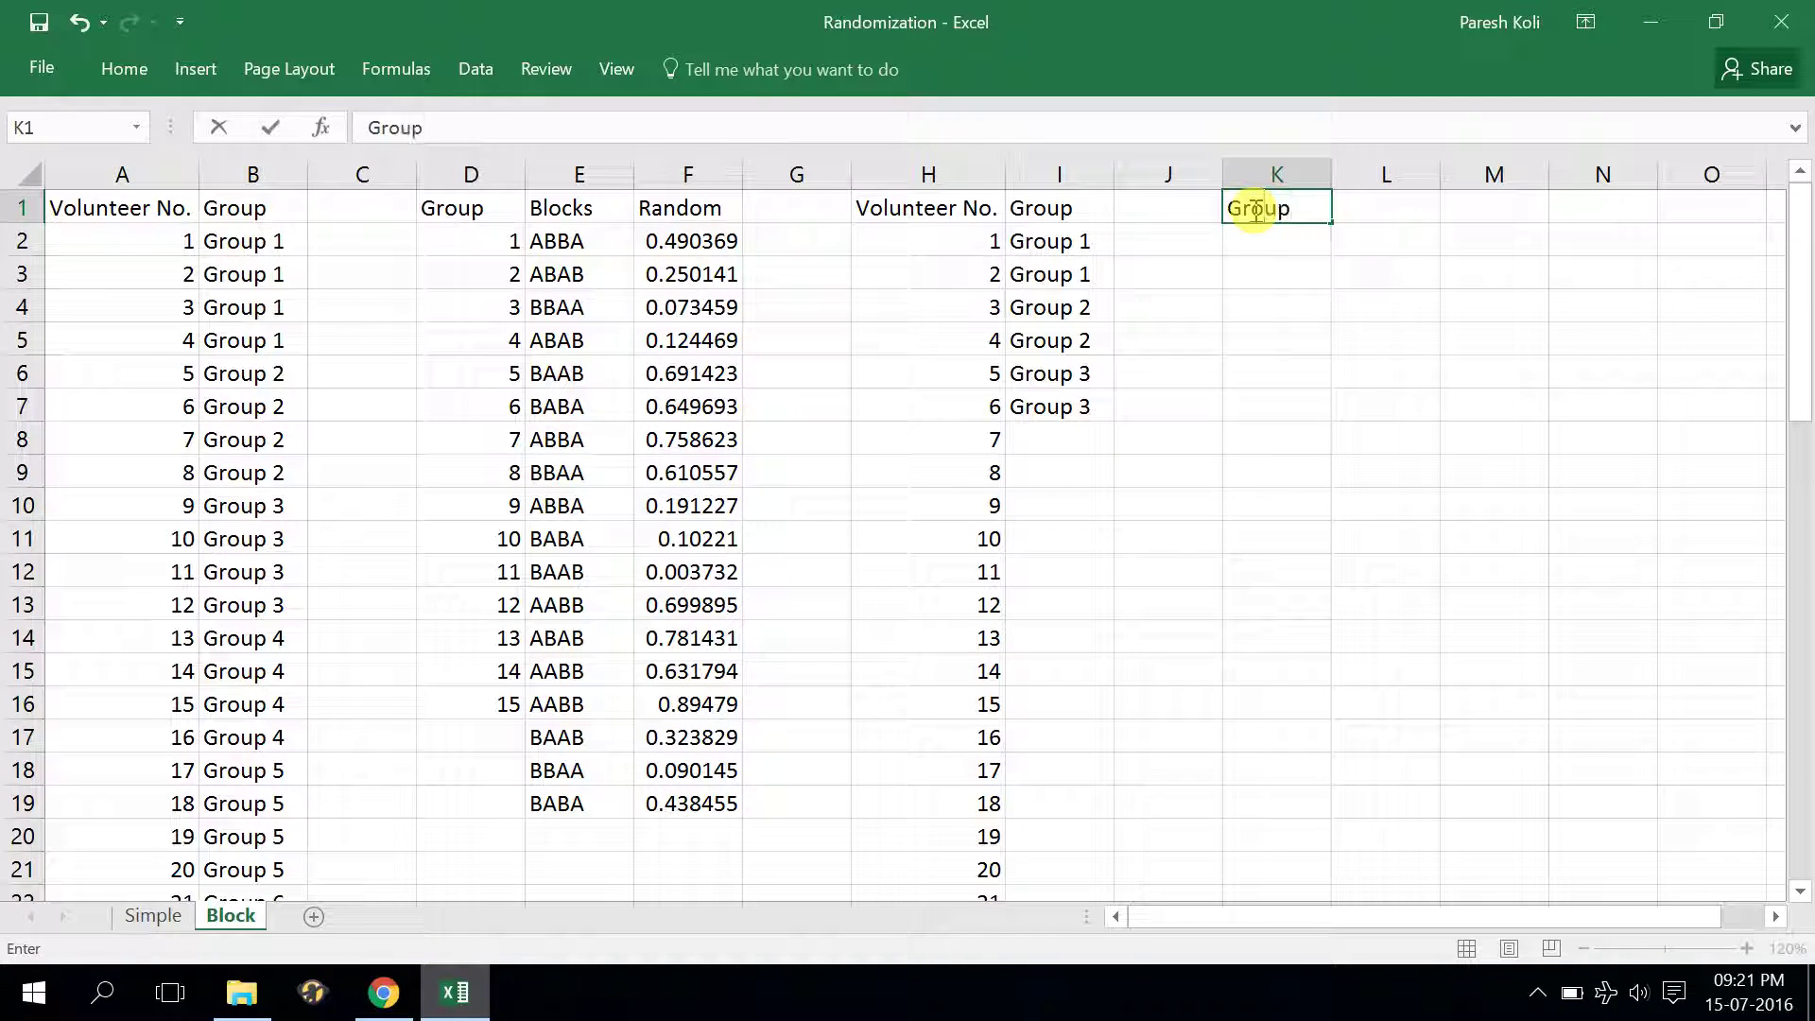
left_click(1252, 234)
type("1")
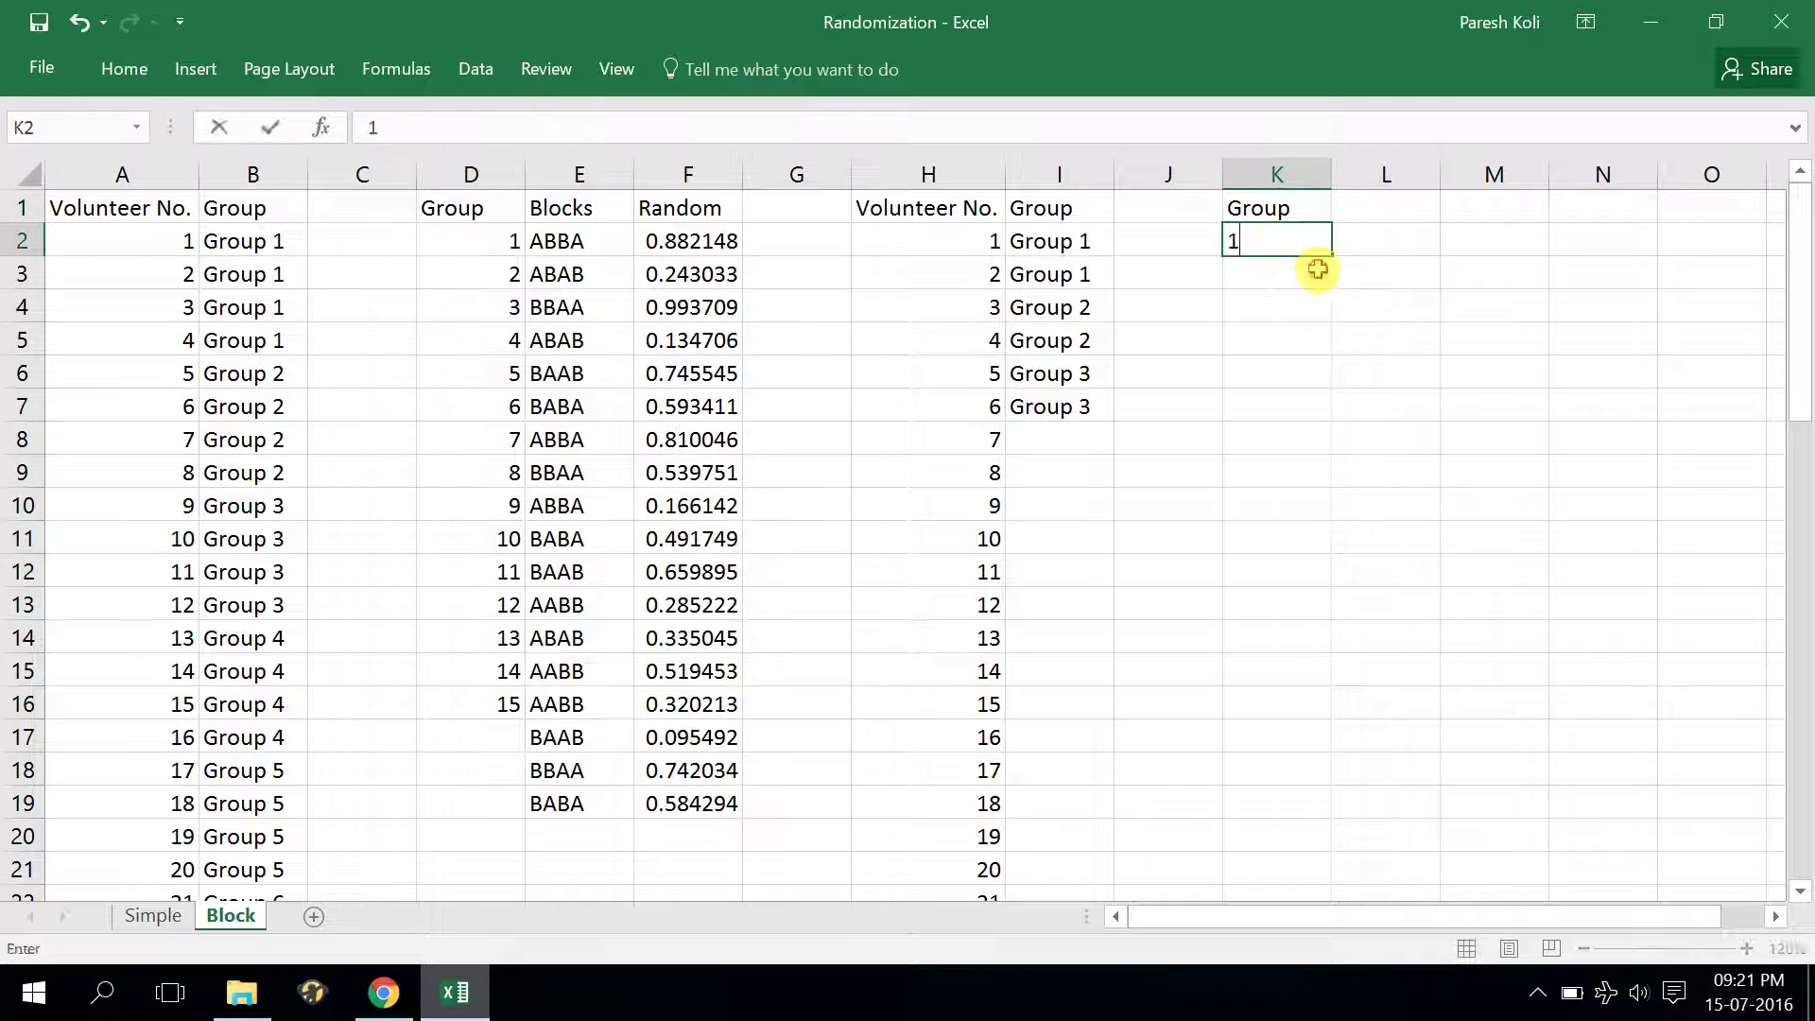
key("Return")
Fill K2:K31 with the series 1 through 30 using Fill Series
left_click(1323, 246)
left_click_drag(1330, 253, 1271, 860)
left_click(1354, 867)
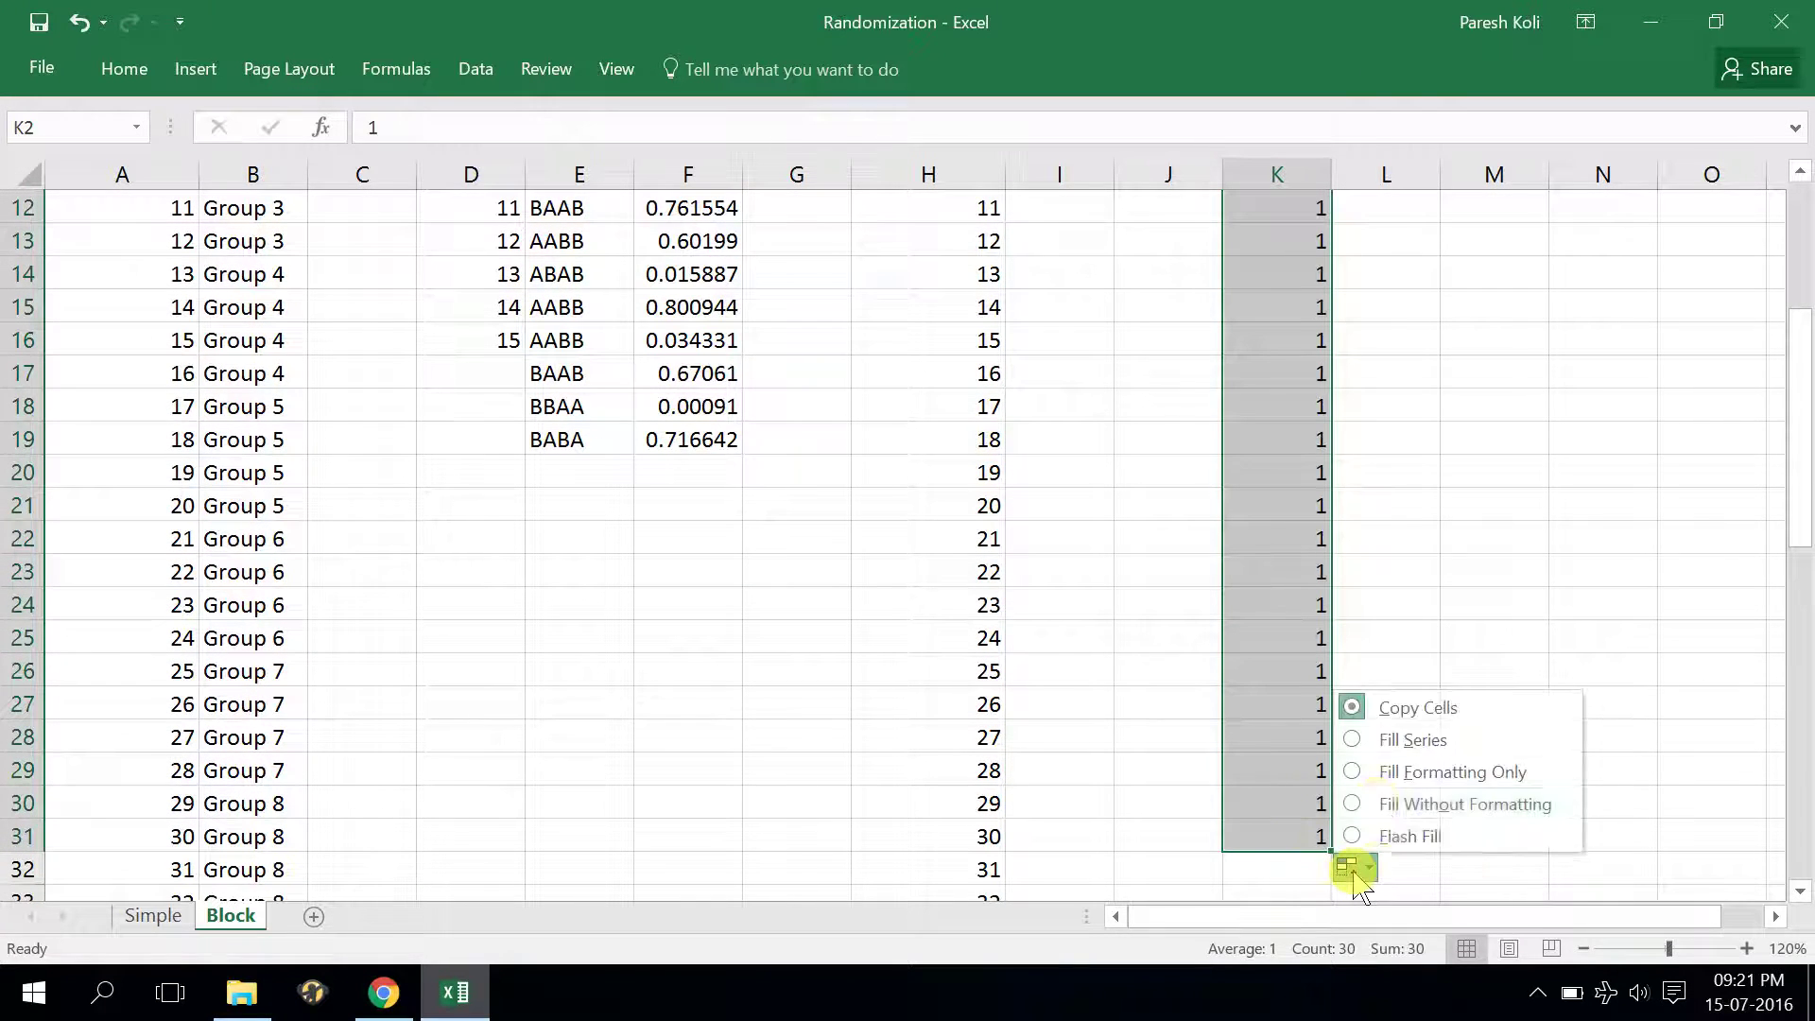
left_click(1389, 742)
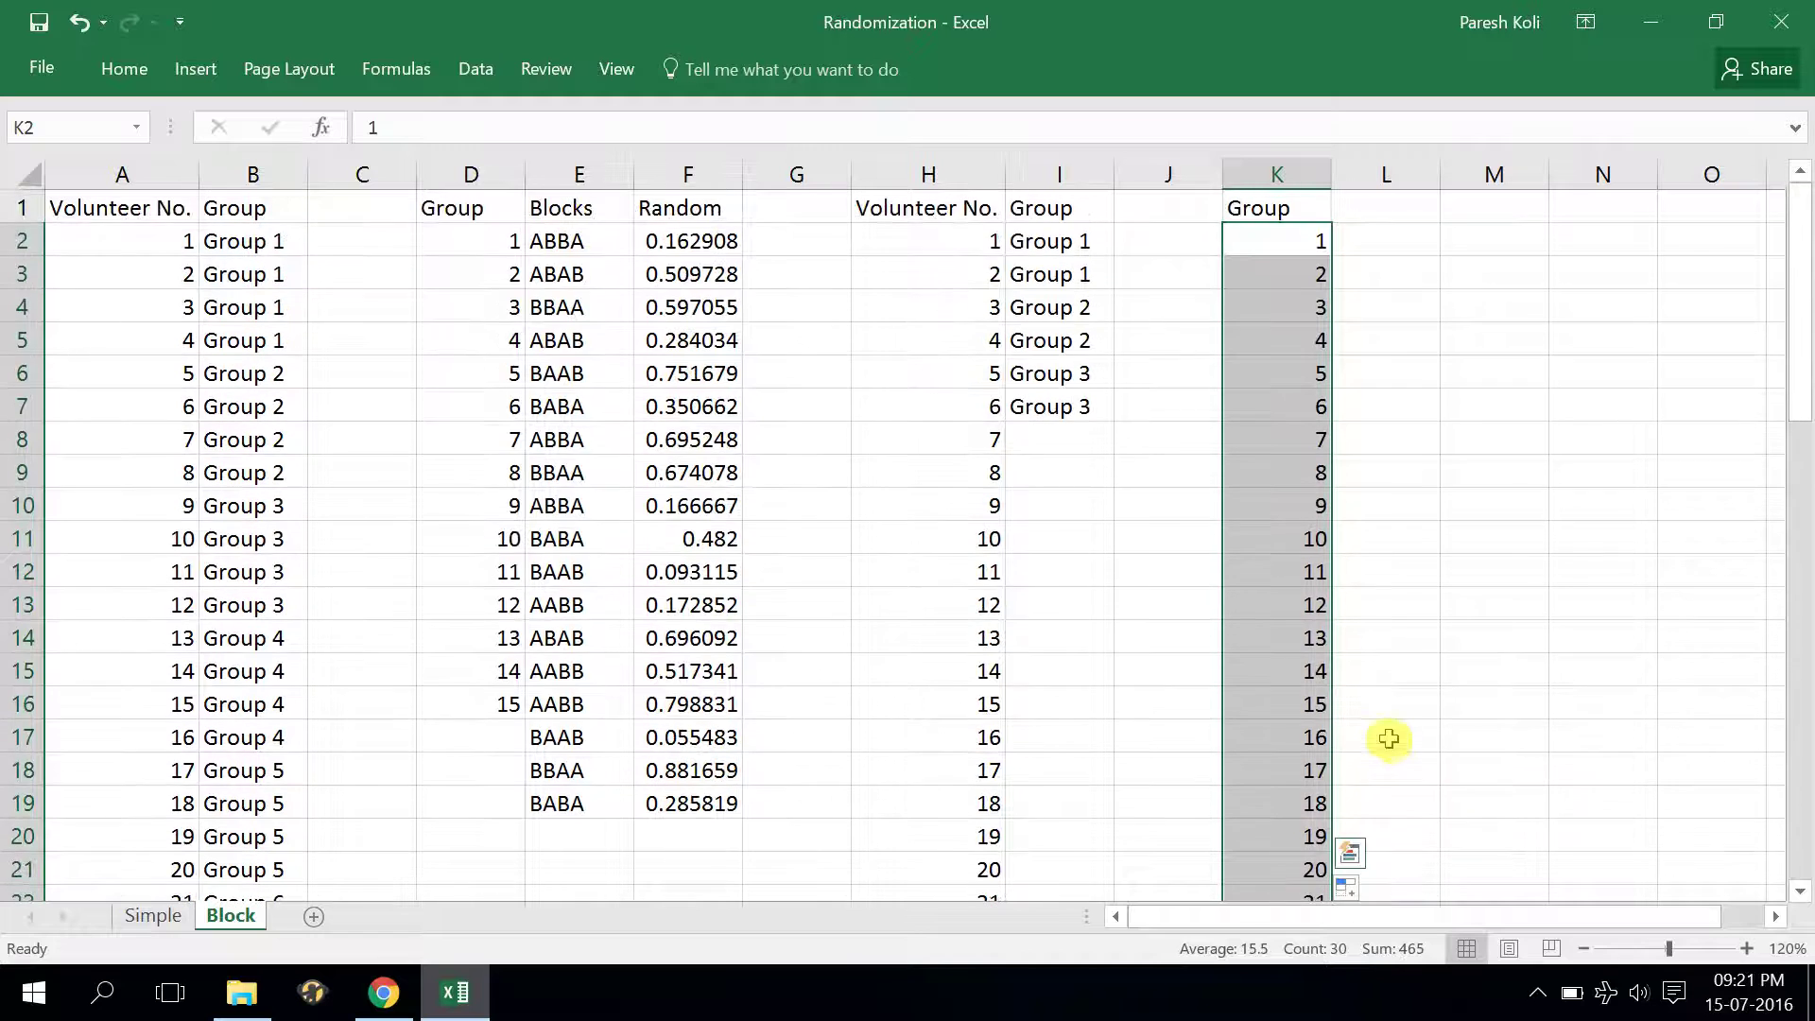
scroll(1336, 430, "down", 9)
scroll(1292, 445, "up", 2)
left_click(1296, 506)
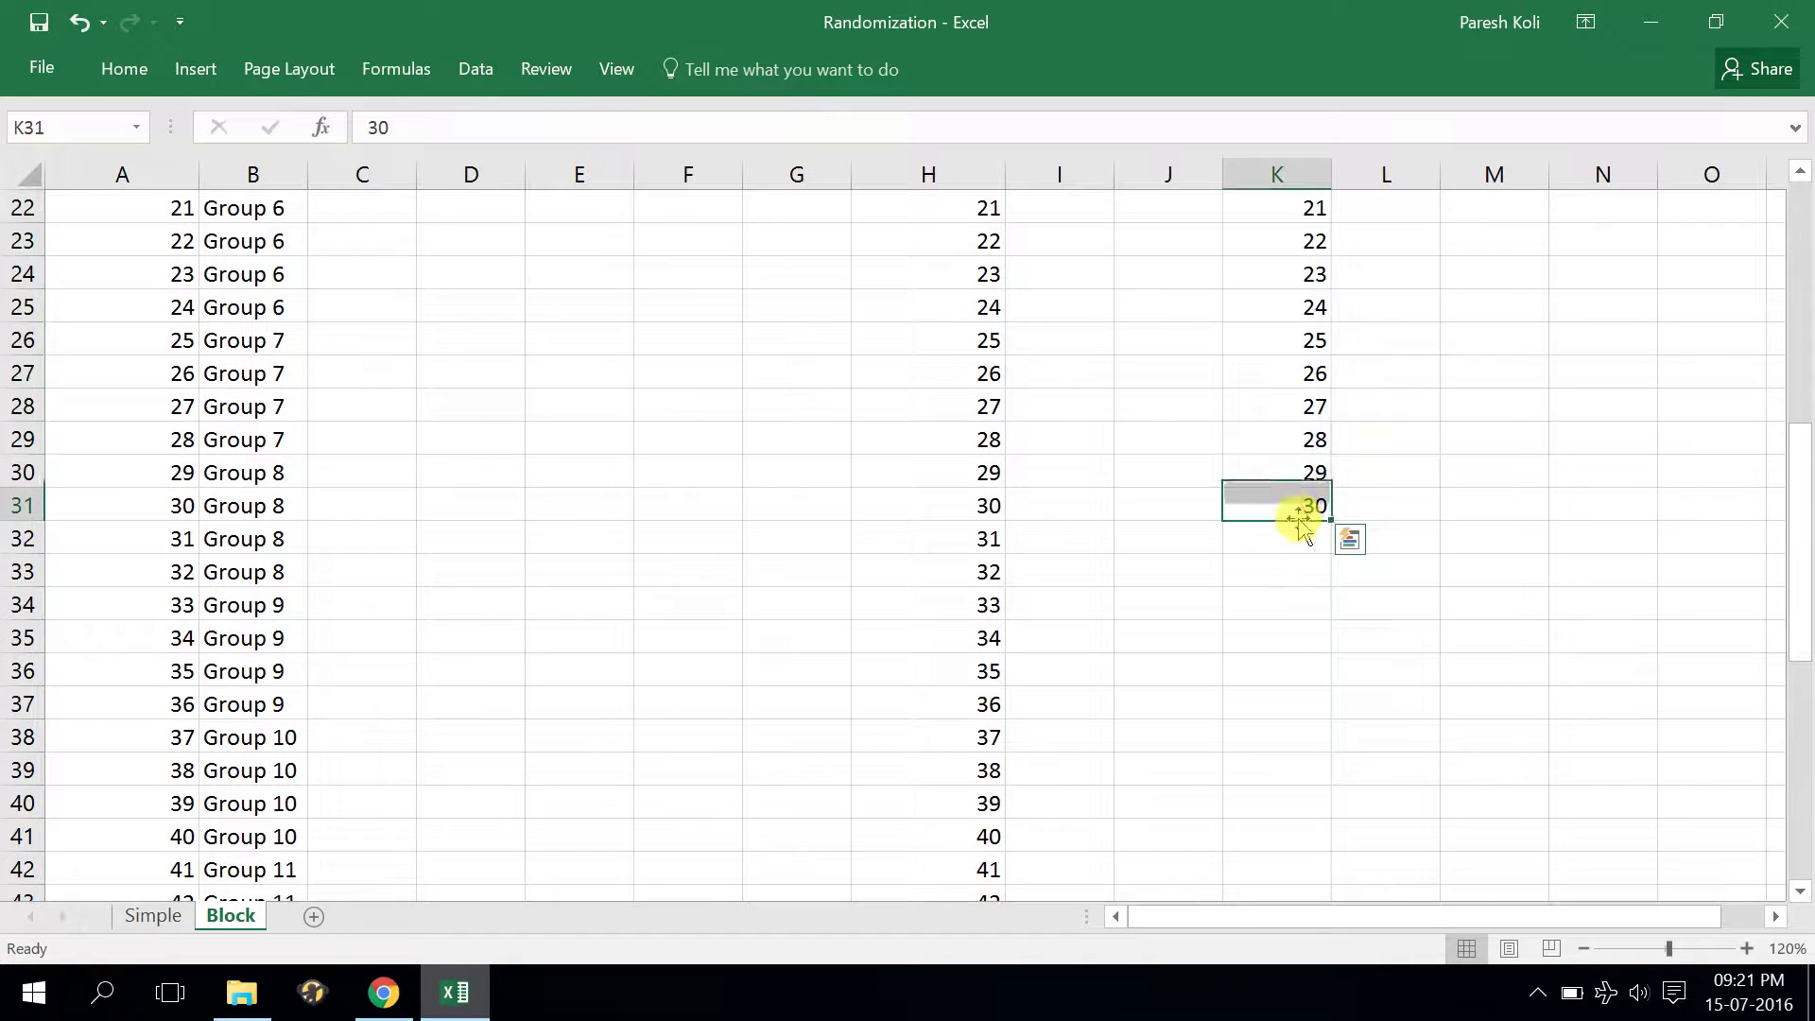
scroll(1463, 586, "up", 5)
scroll(1464, 586, "up", 2)
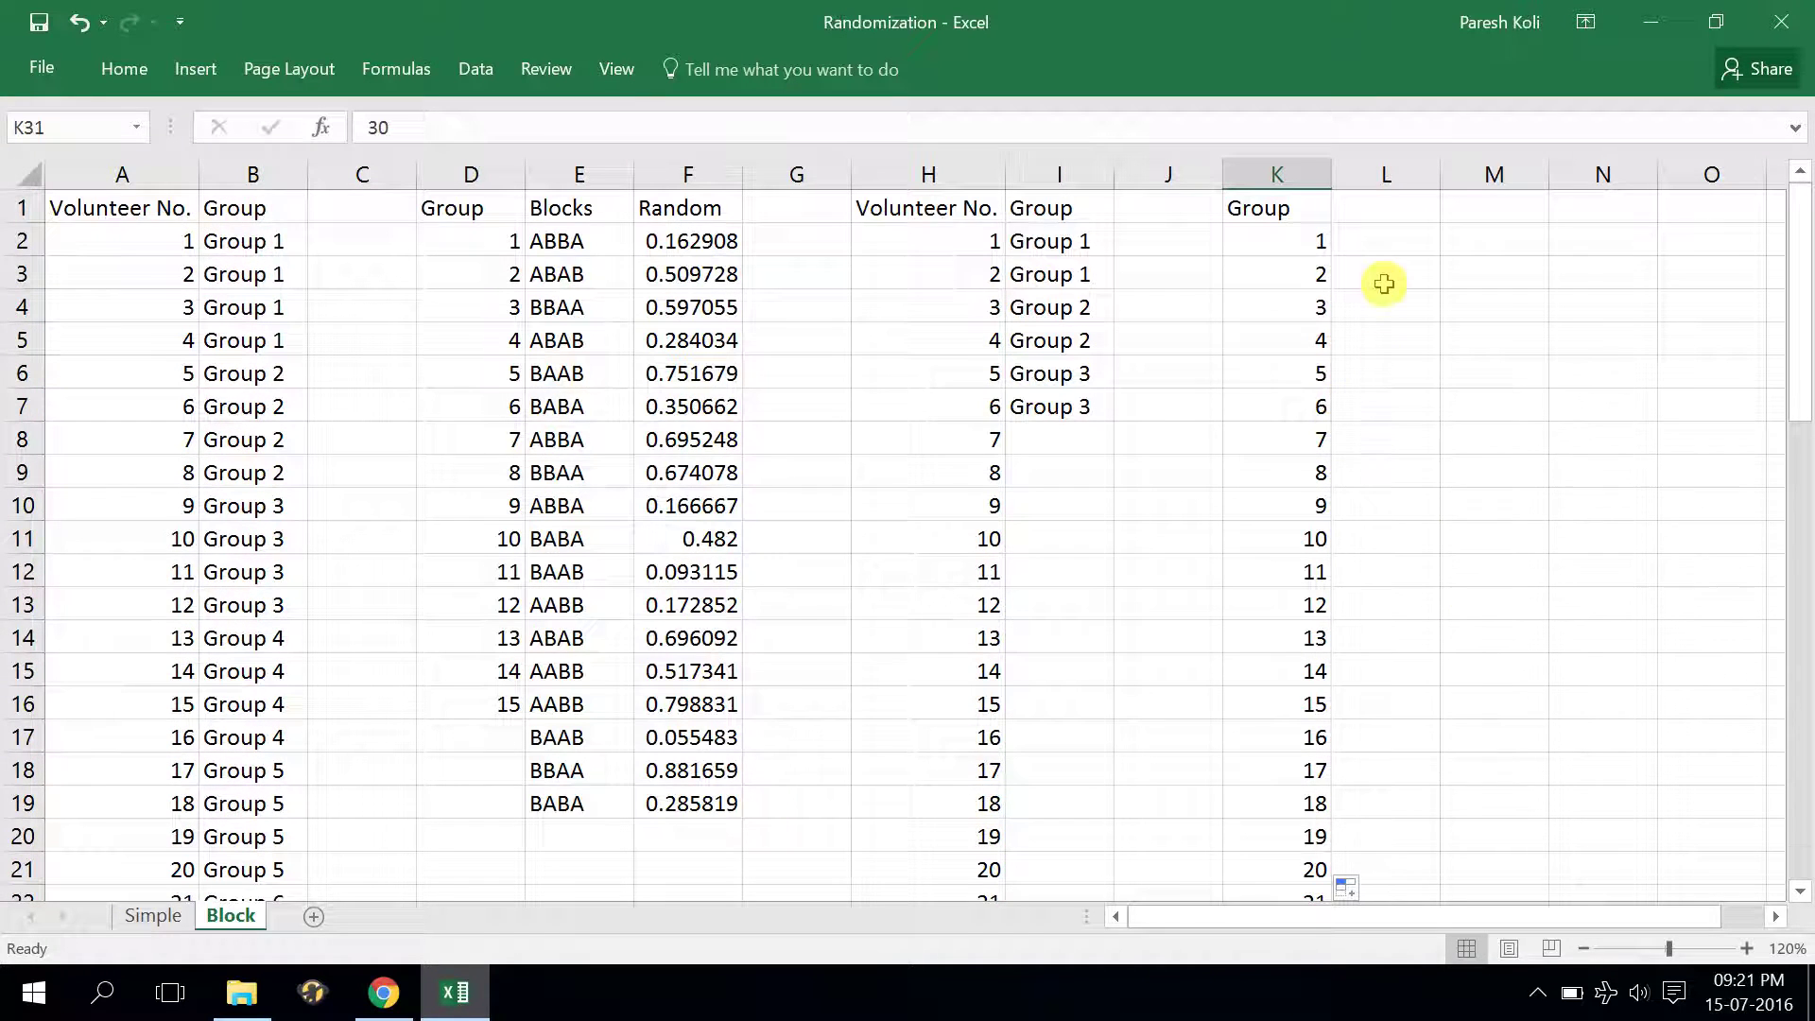
left_click(1382, 214)
Enter the Blocks header in L1 and review the block patterns in E2:E7
type("Blocks")
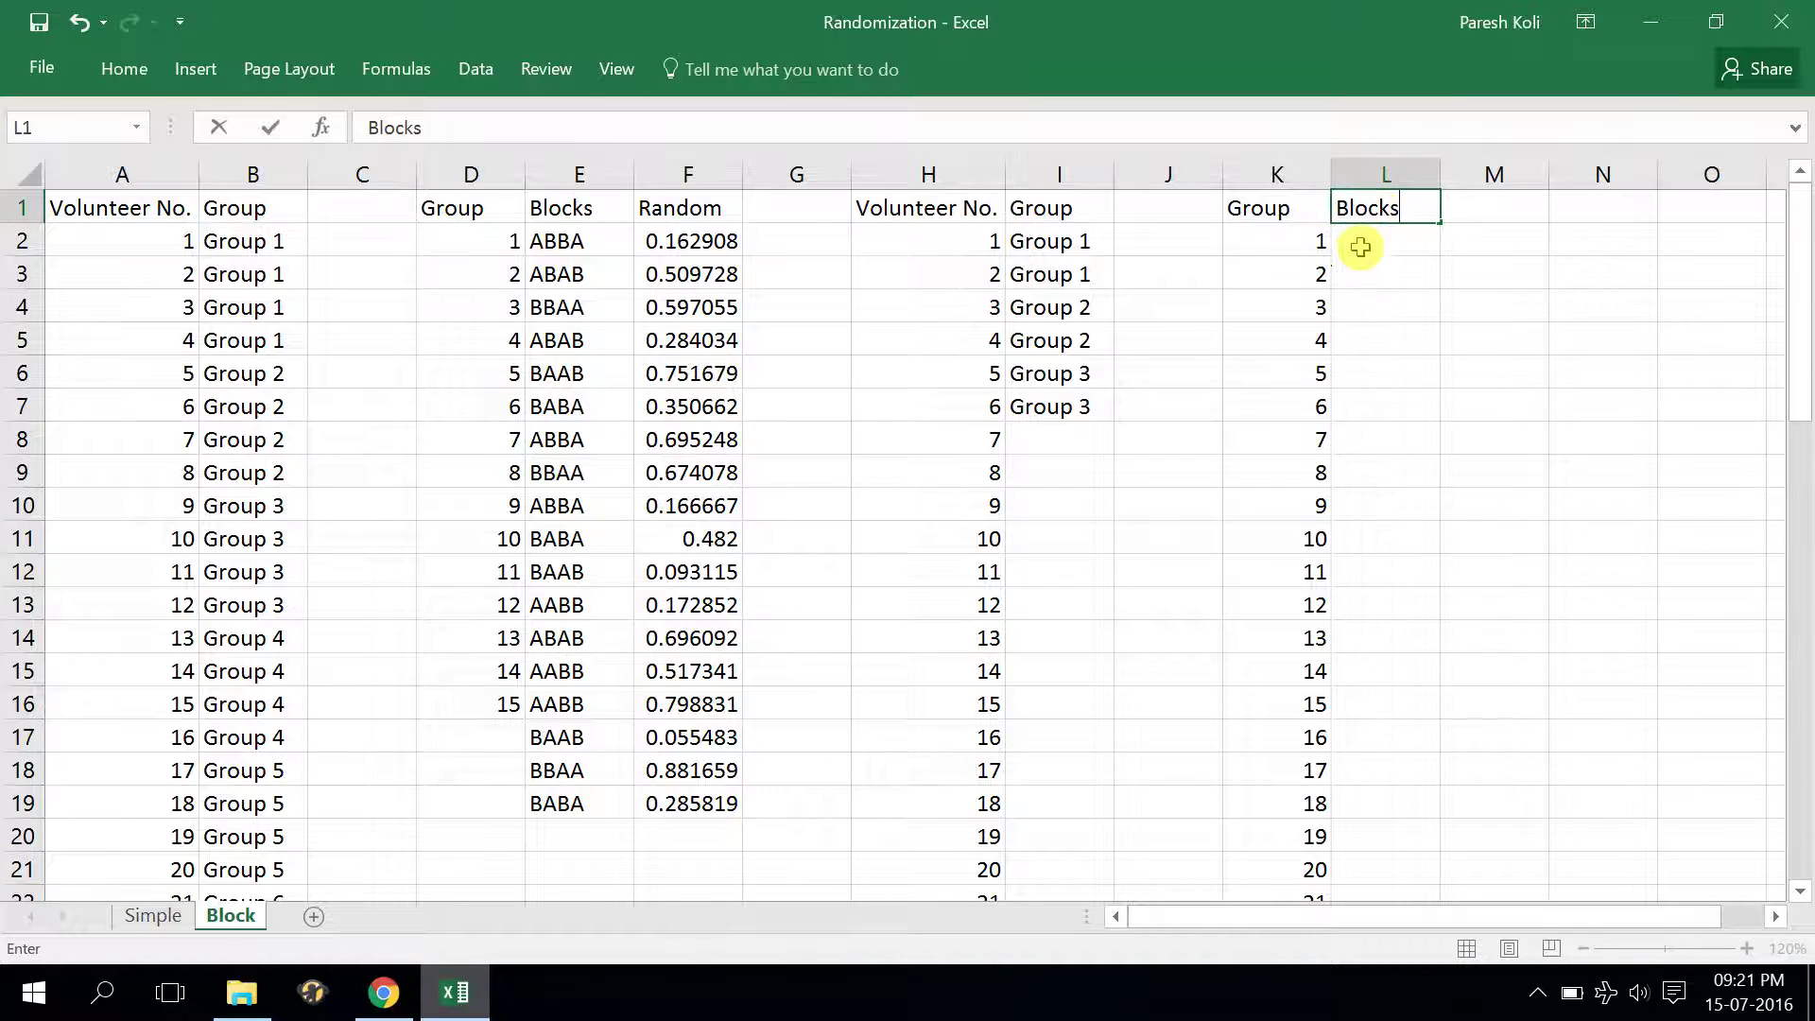
left_click(1364, 244)
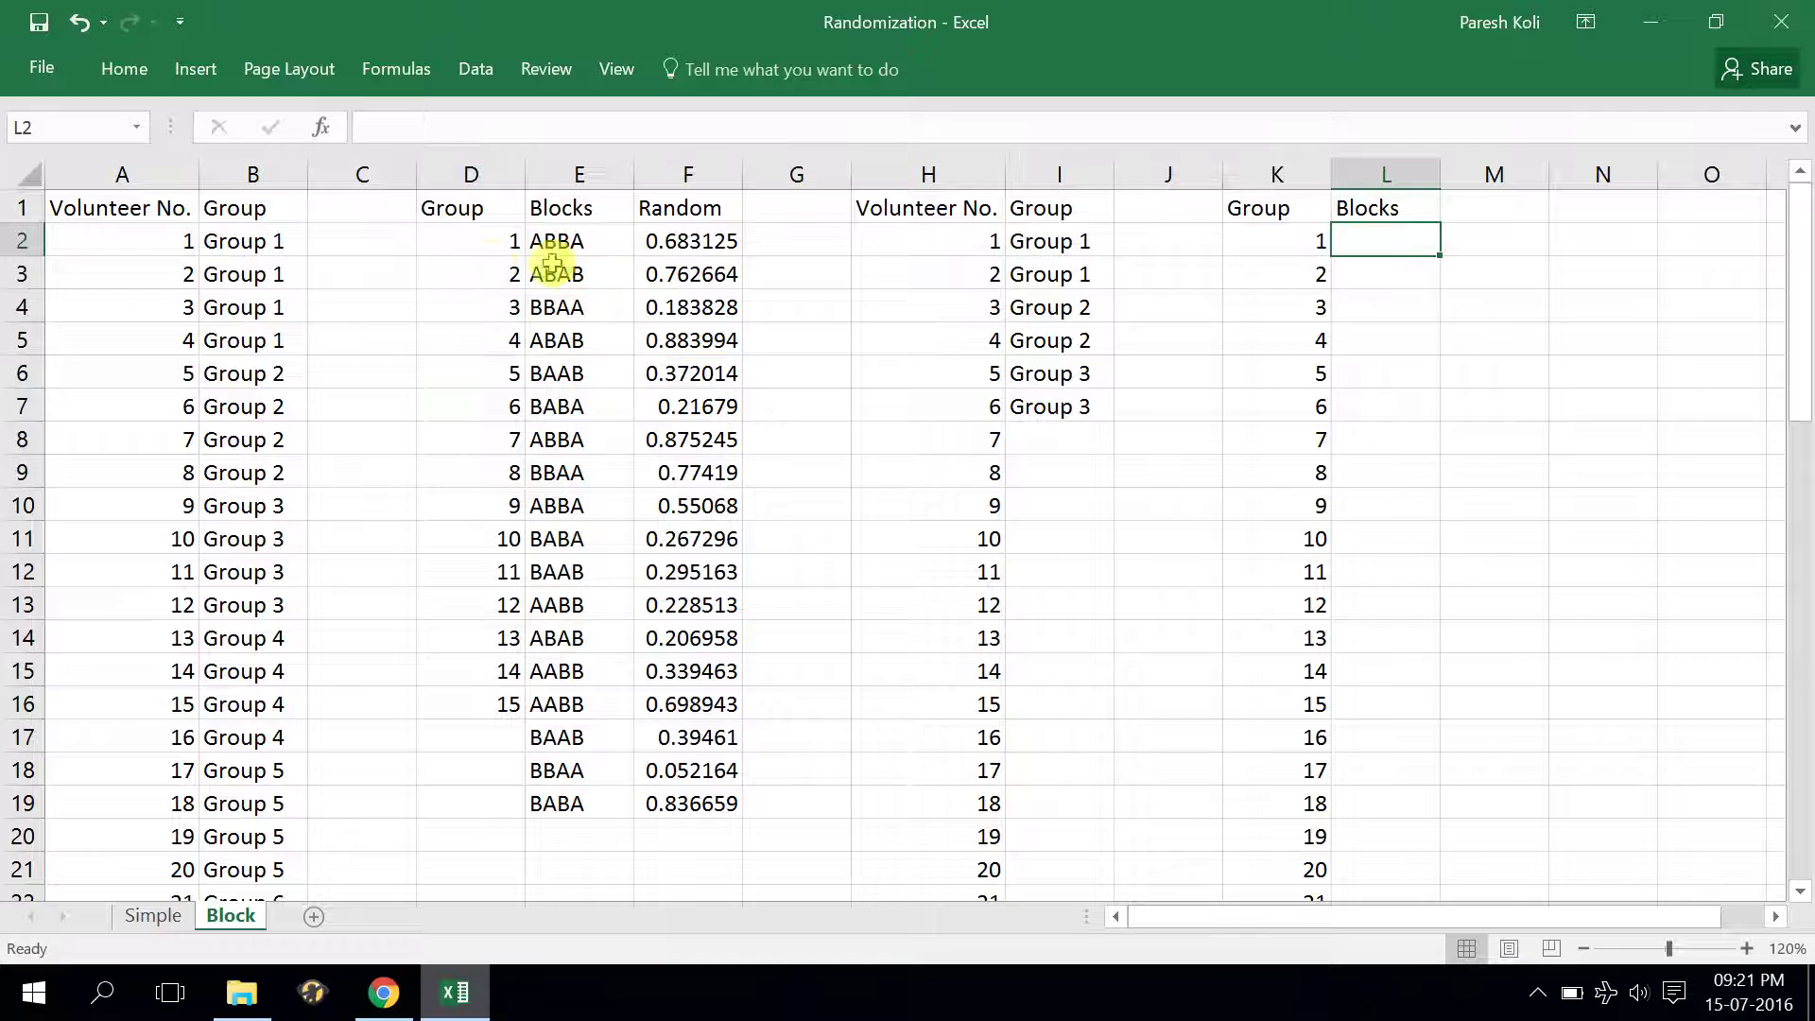
left_click_drag(560, 239, 560, 408)
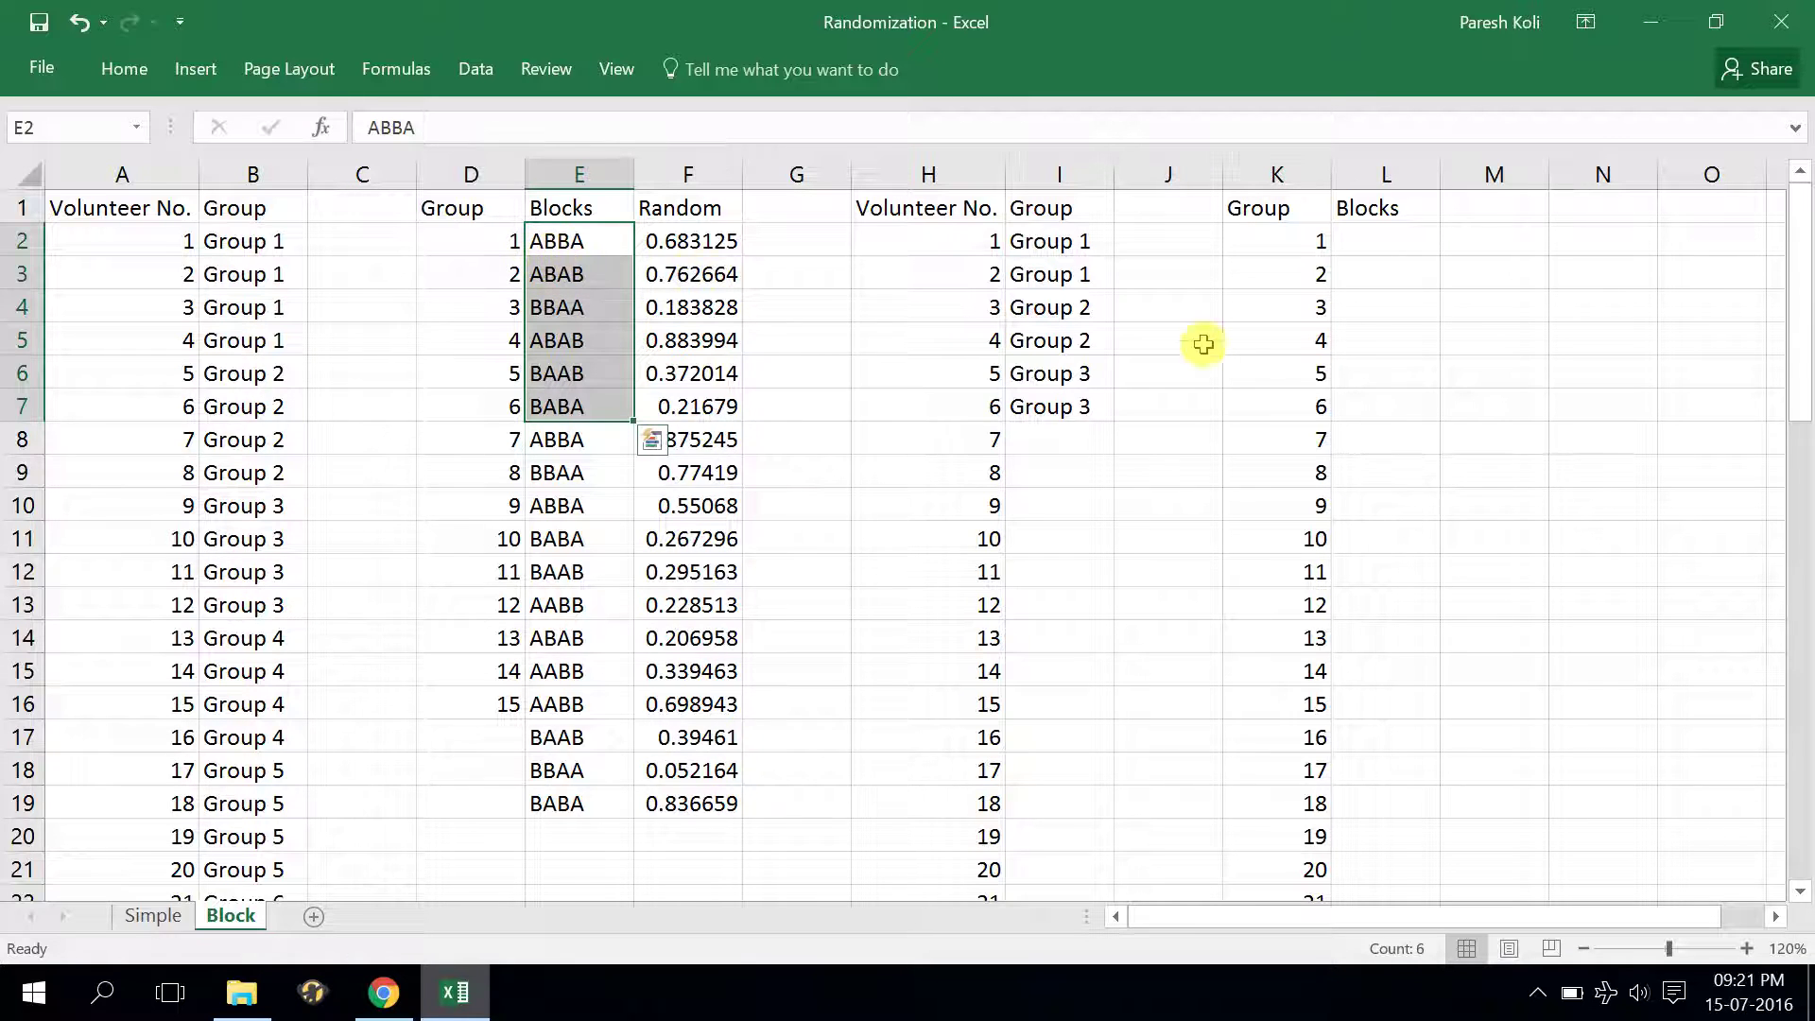
left_click(1370, 244)
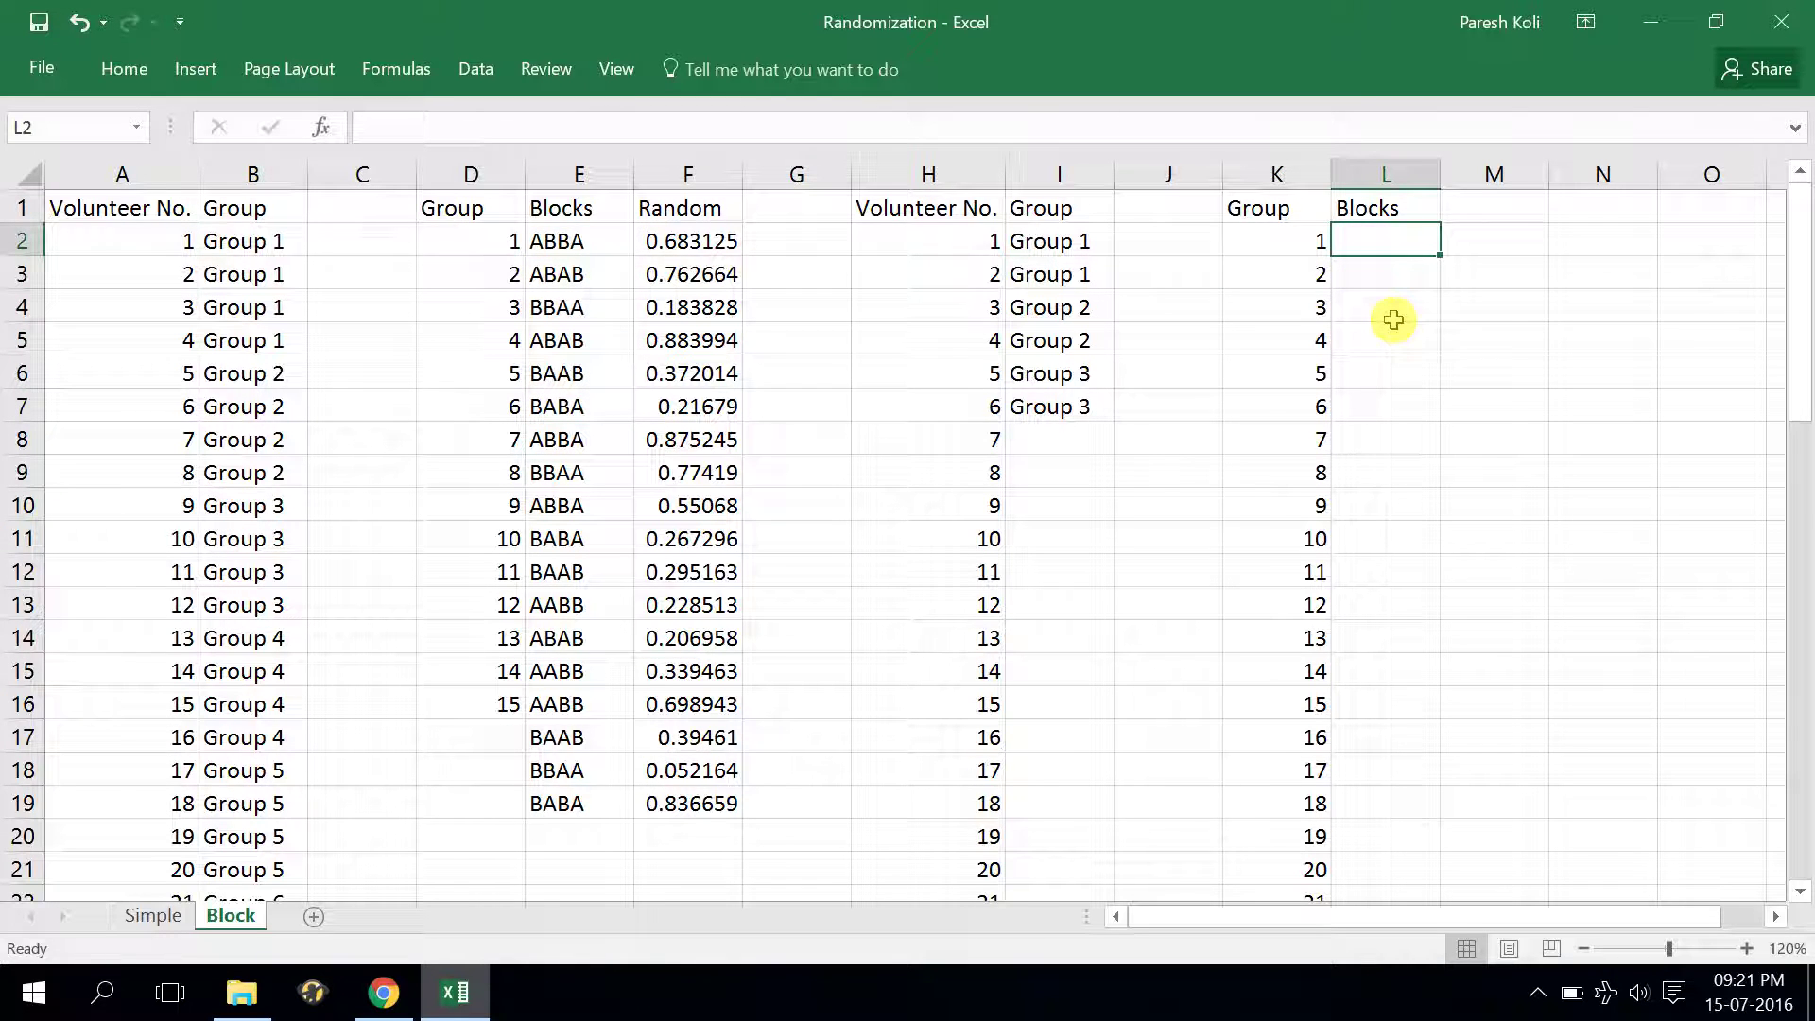
Enter PT in L2 and TP in L3, and paste TP into L17
type("PT")
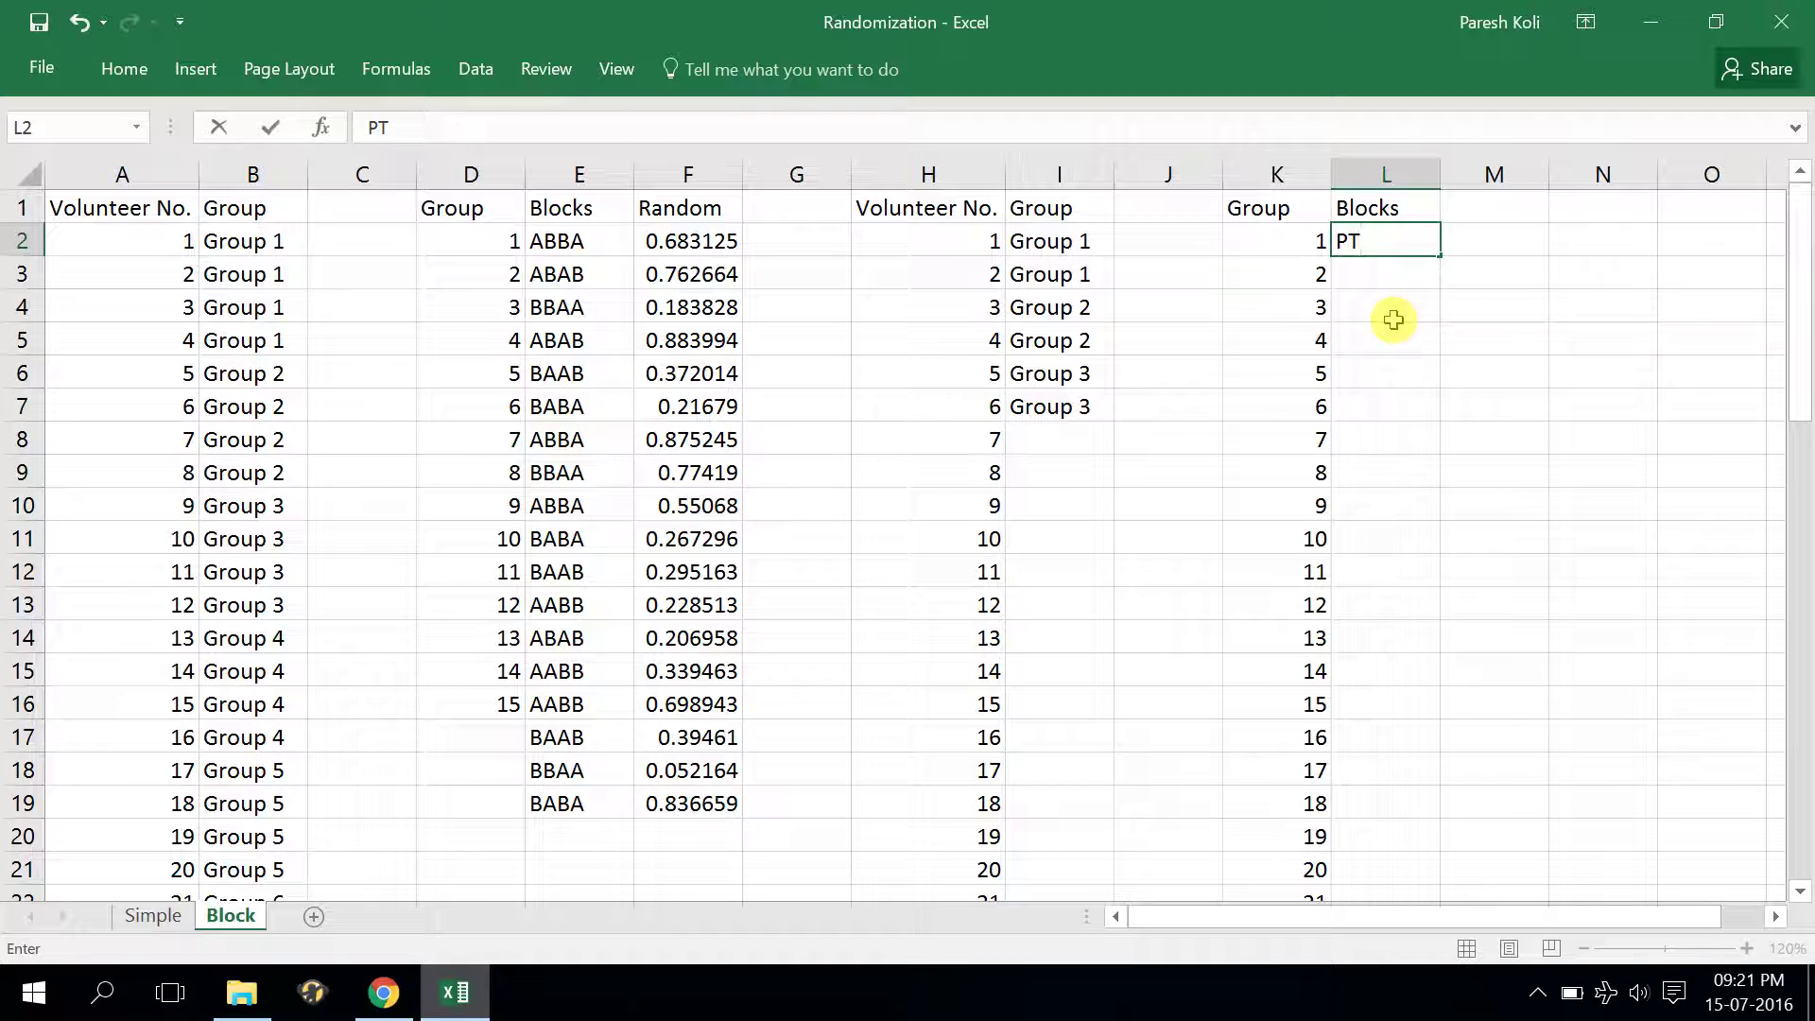
key("Return")
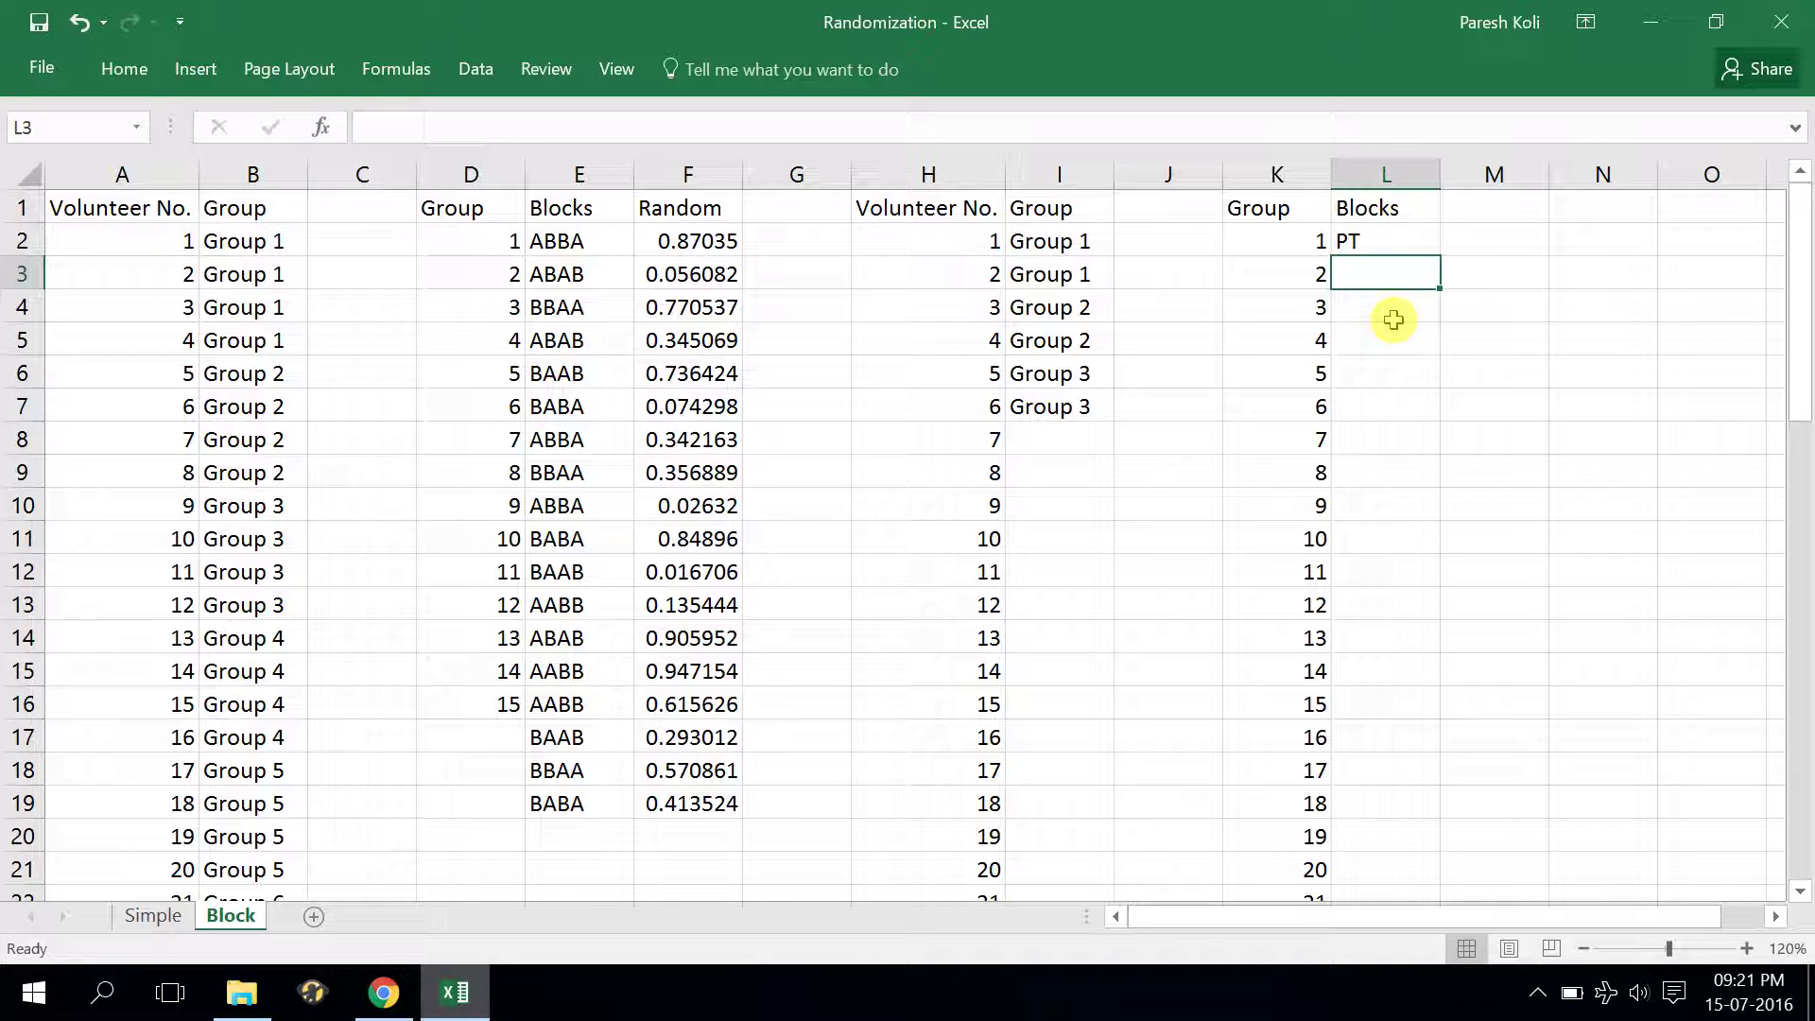
type("T")
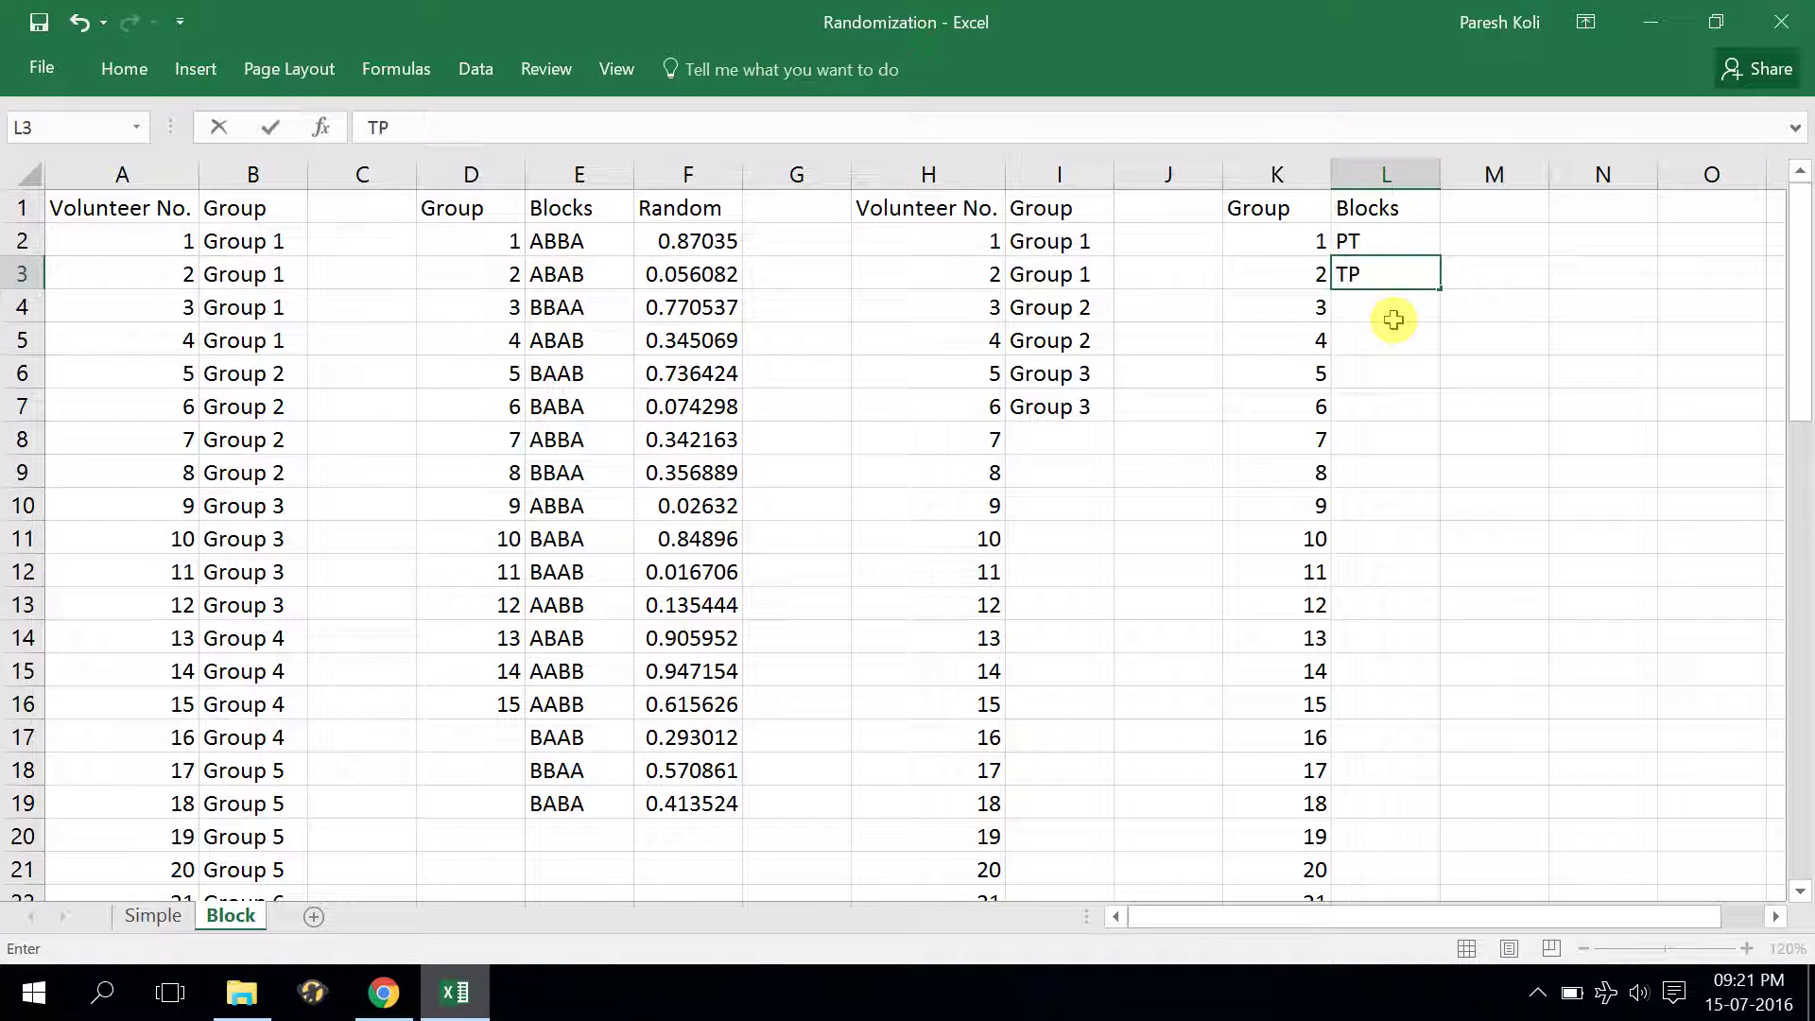
type("P")
left_click(1391, 333)
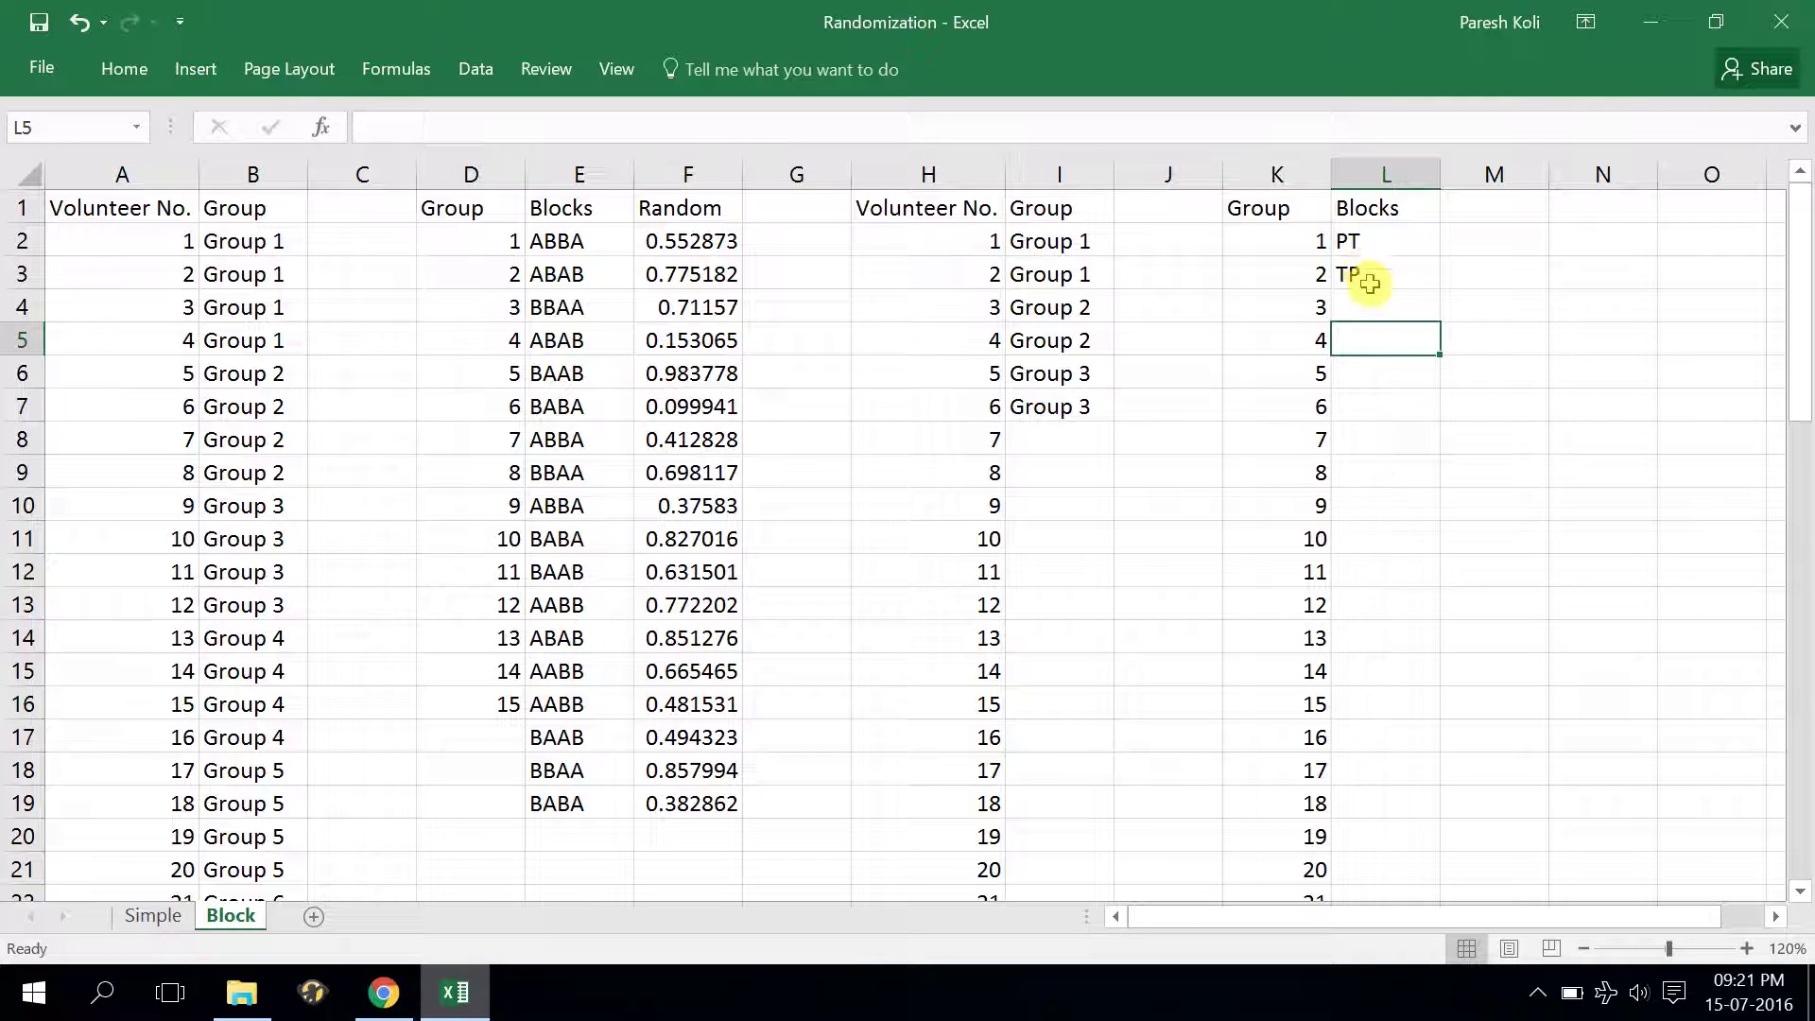
left_click(1372, 282)
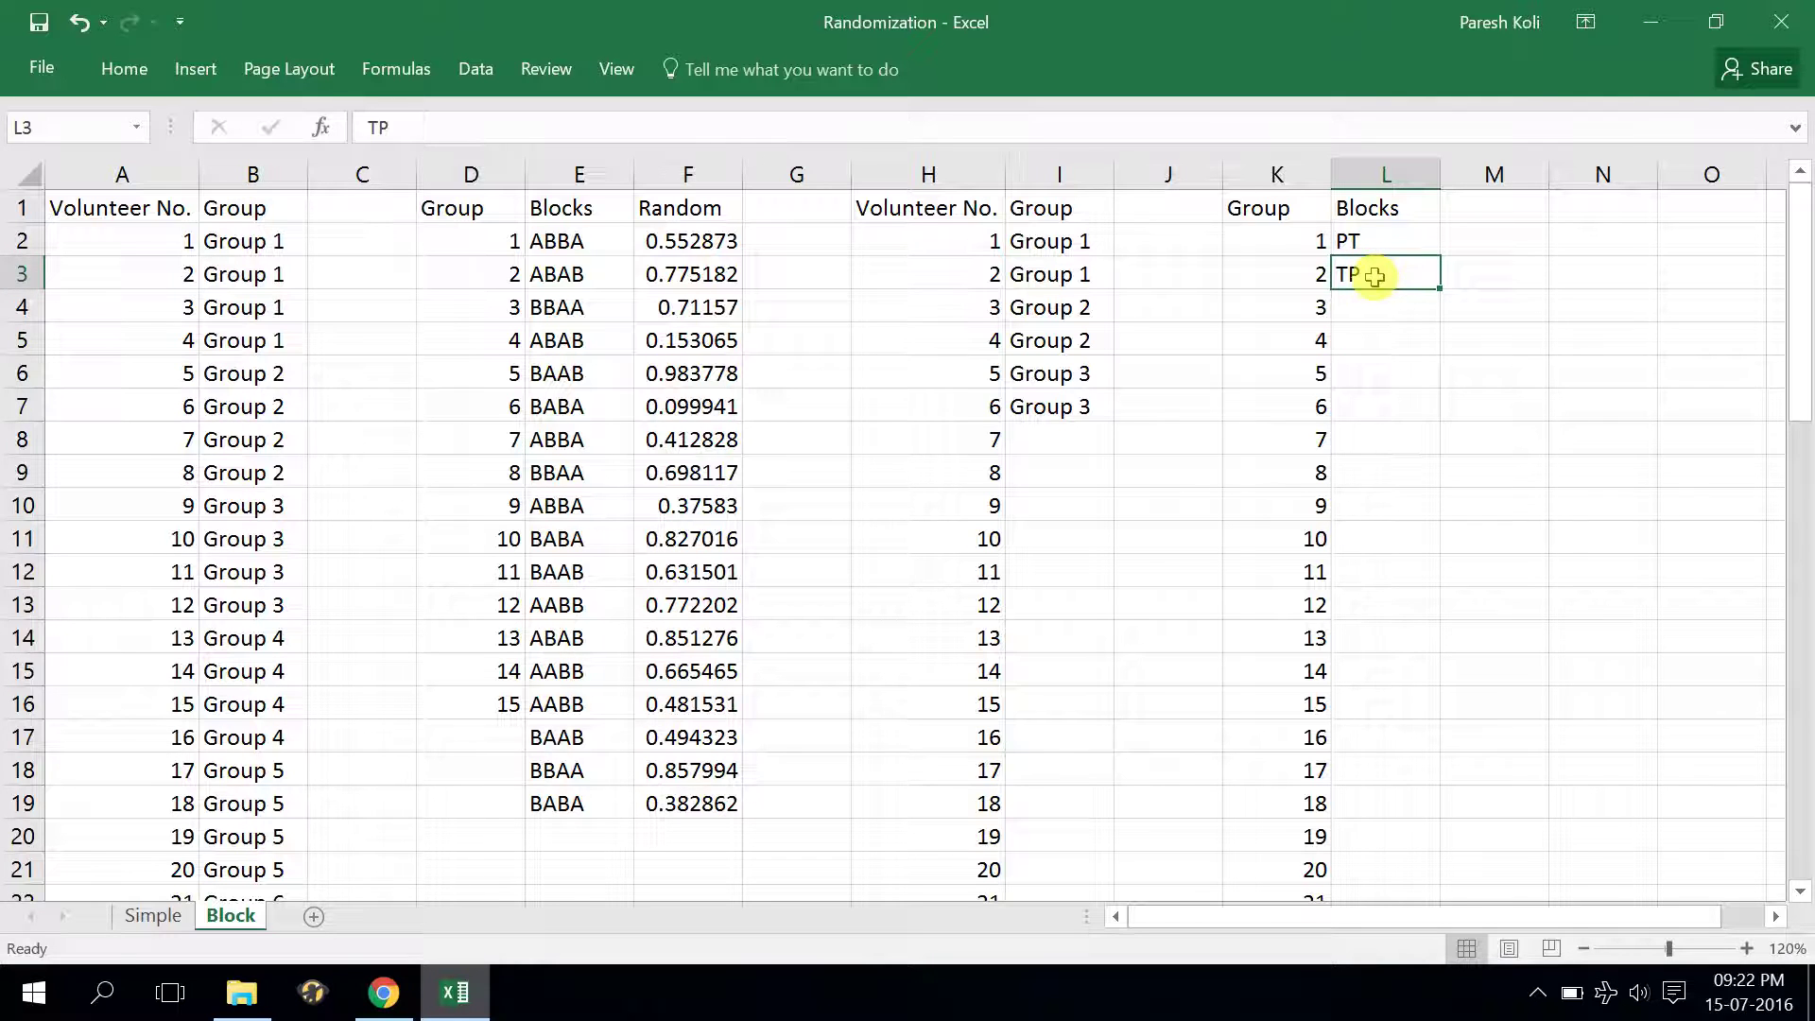
key("ctrl+c")
scroll(1401, 603, "down", 4)
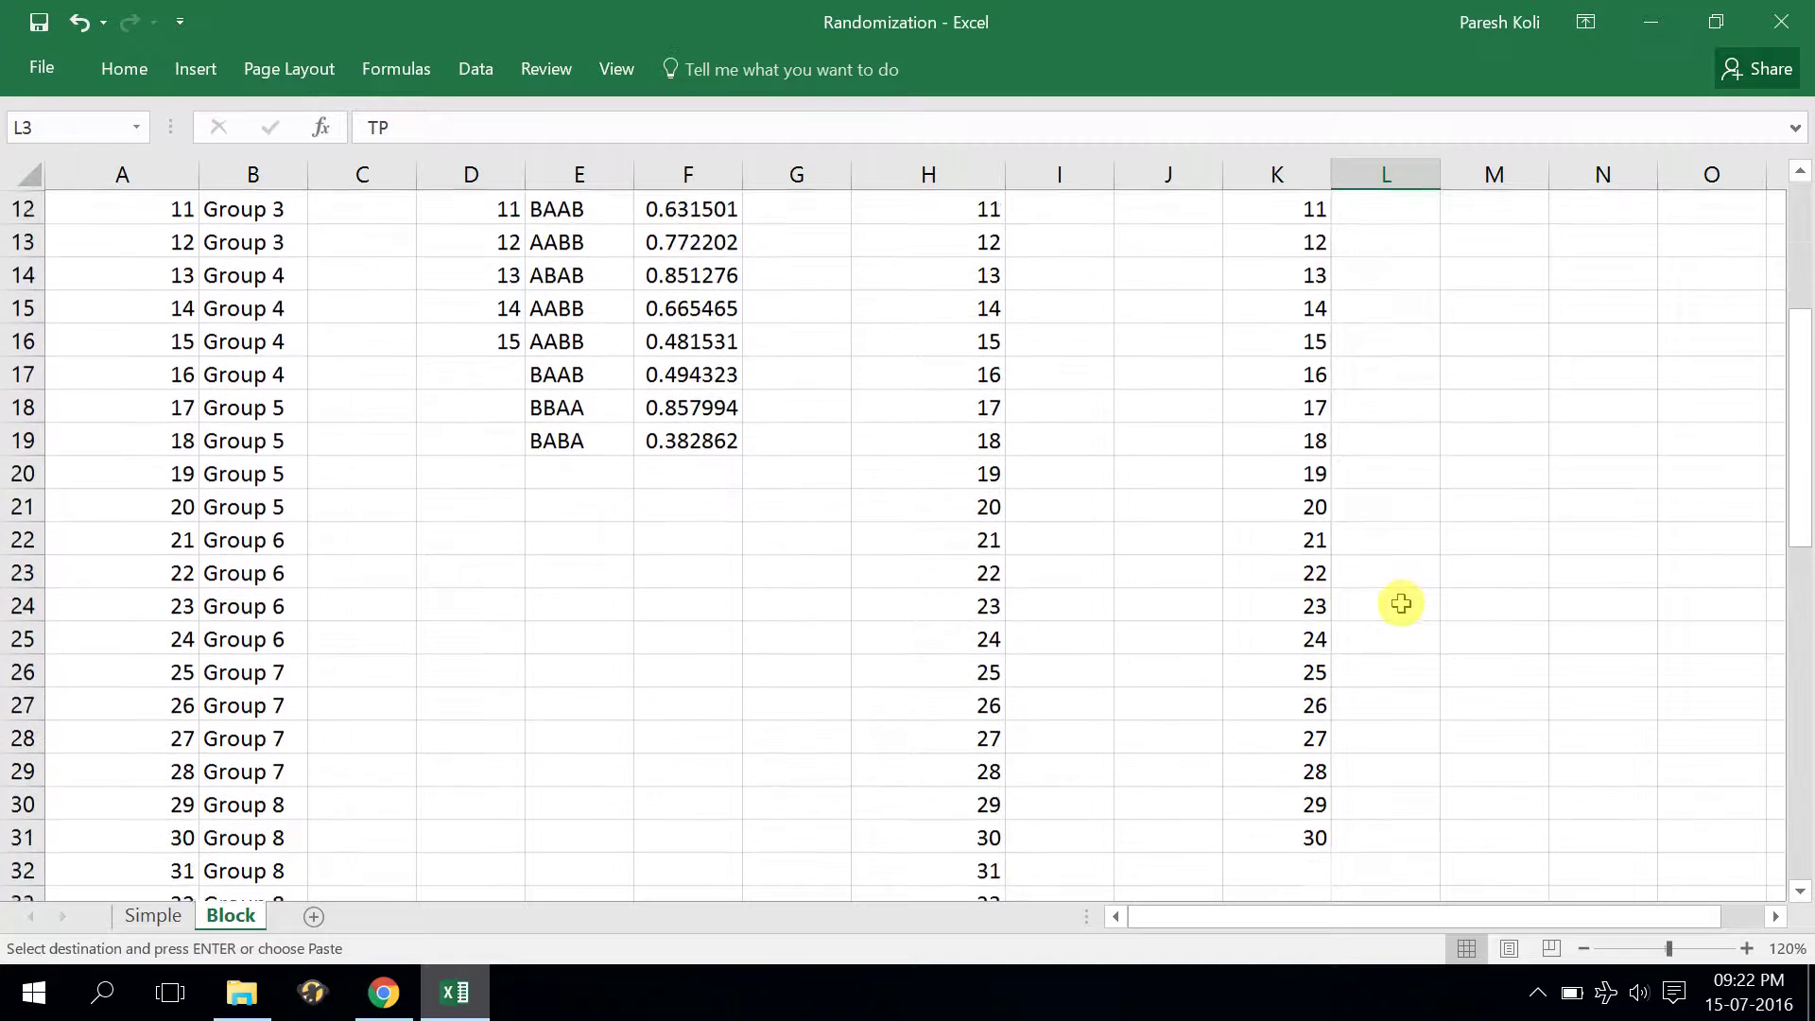
scroll(1389, 529, "up", 1)
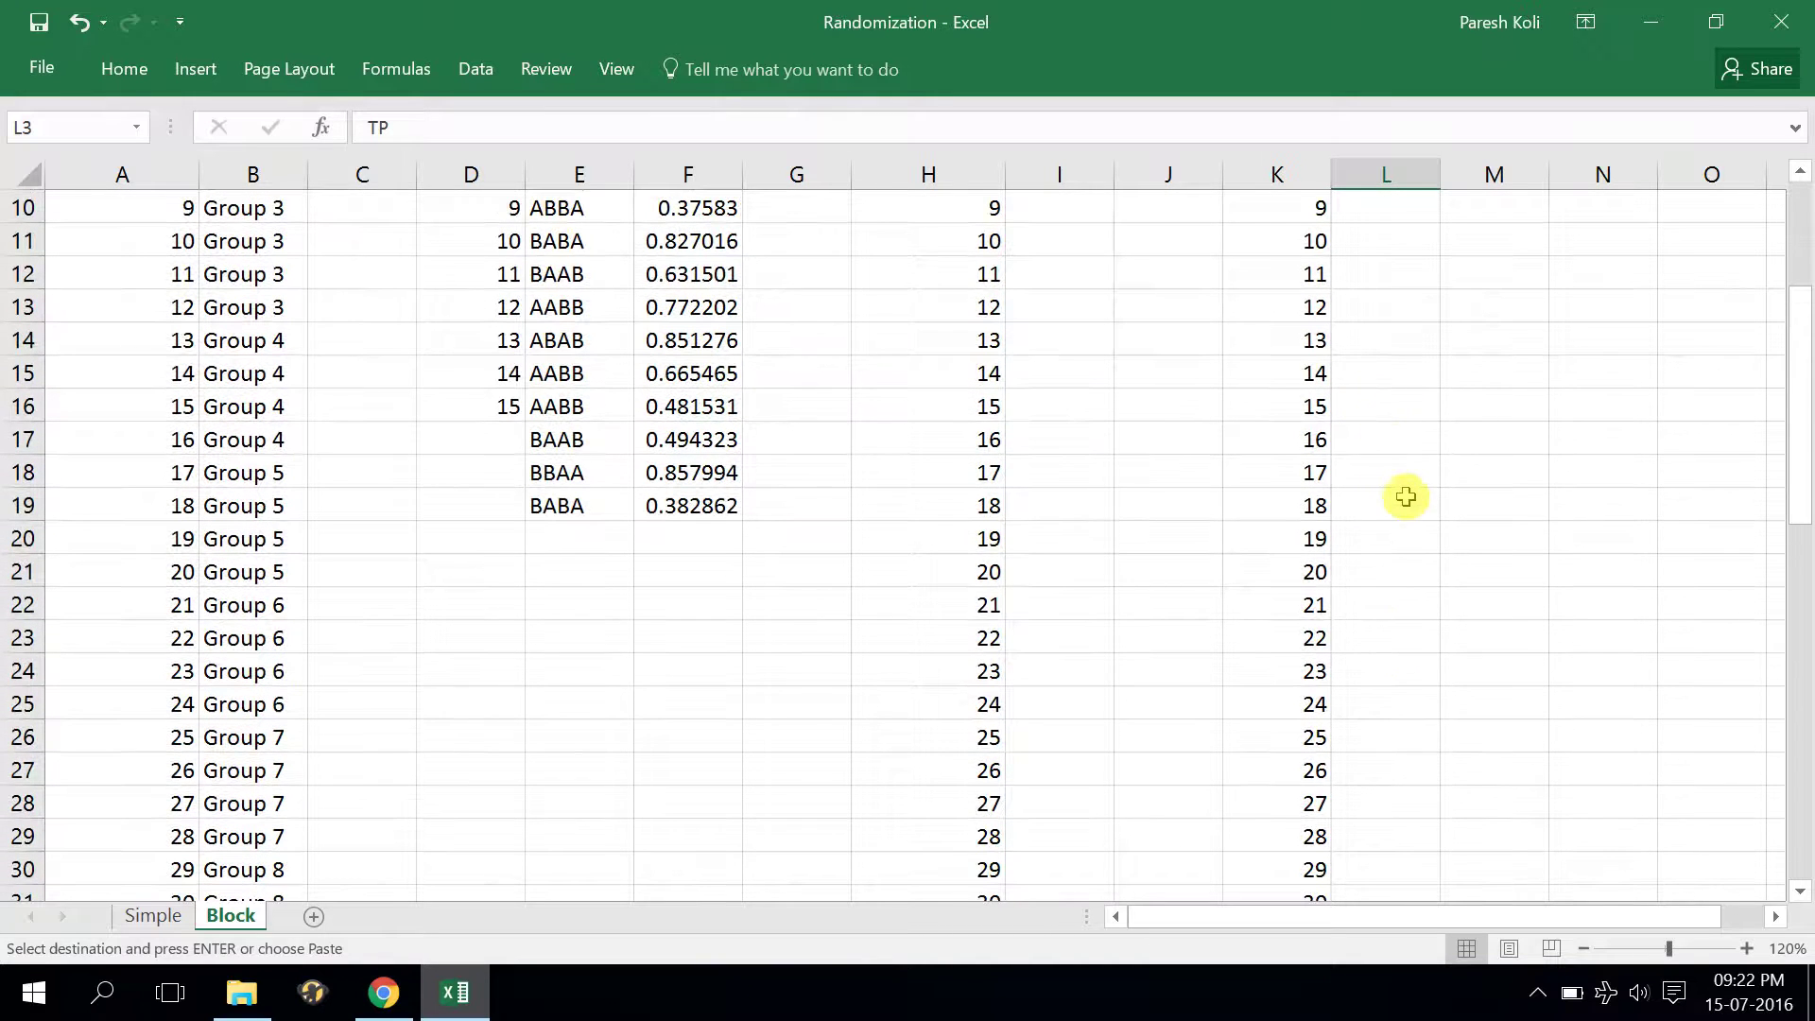
left_click(1373, 441)
key("Return")
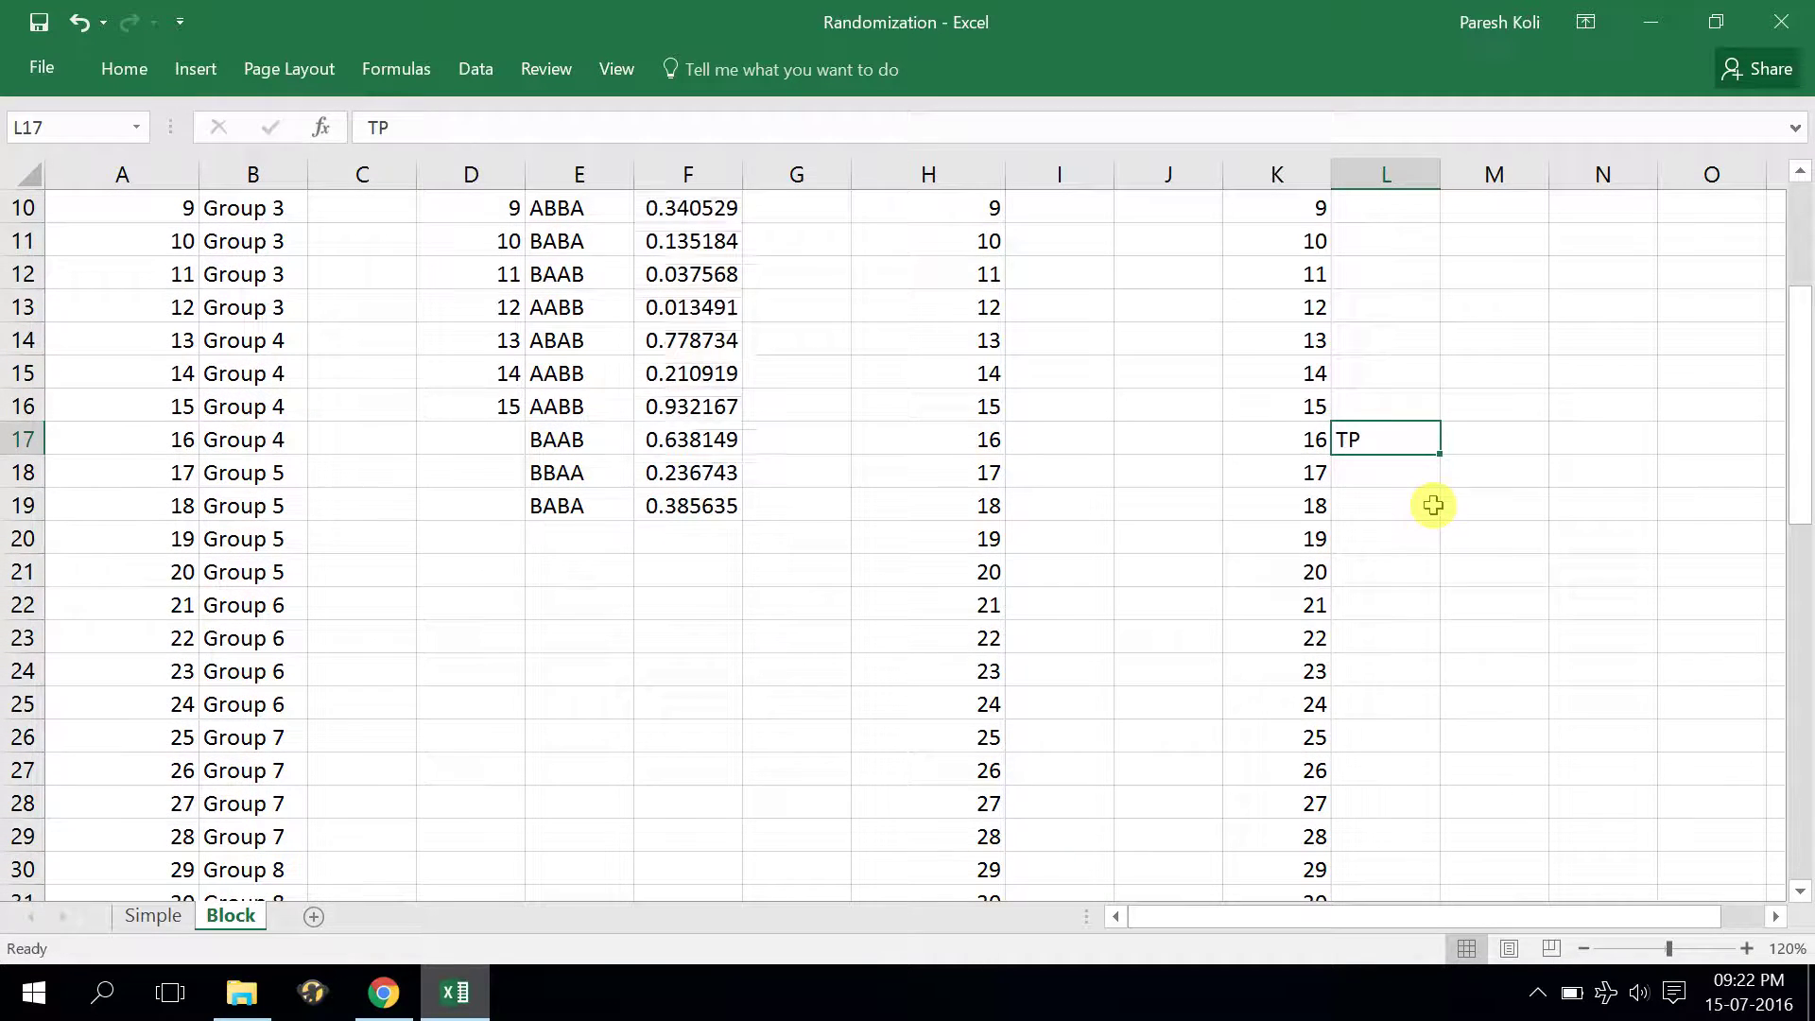
scroll(1433, 505, "up", 3)
Extend PT down to L16 and TP down to L31
left_click(1390, 244)
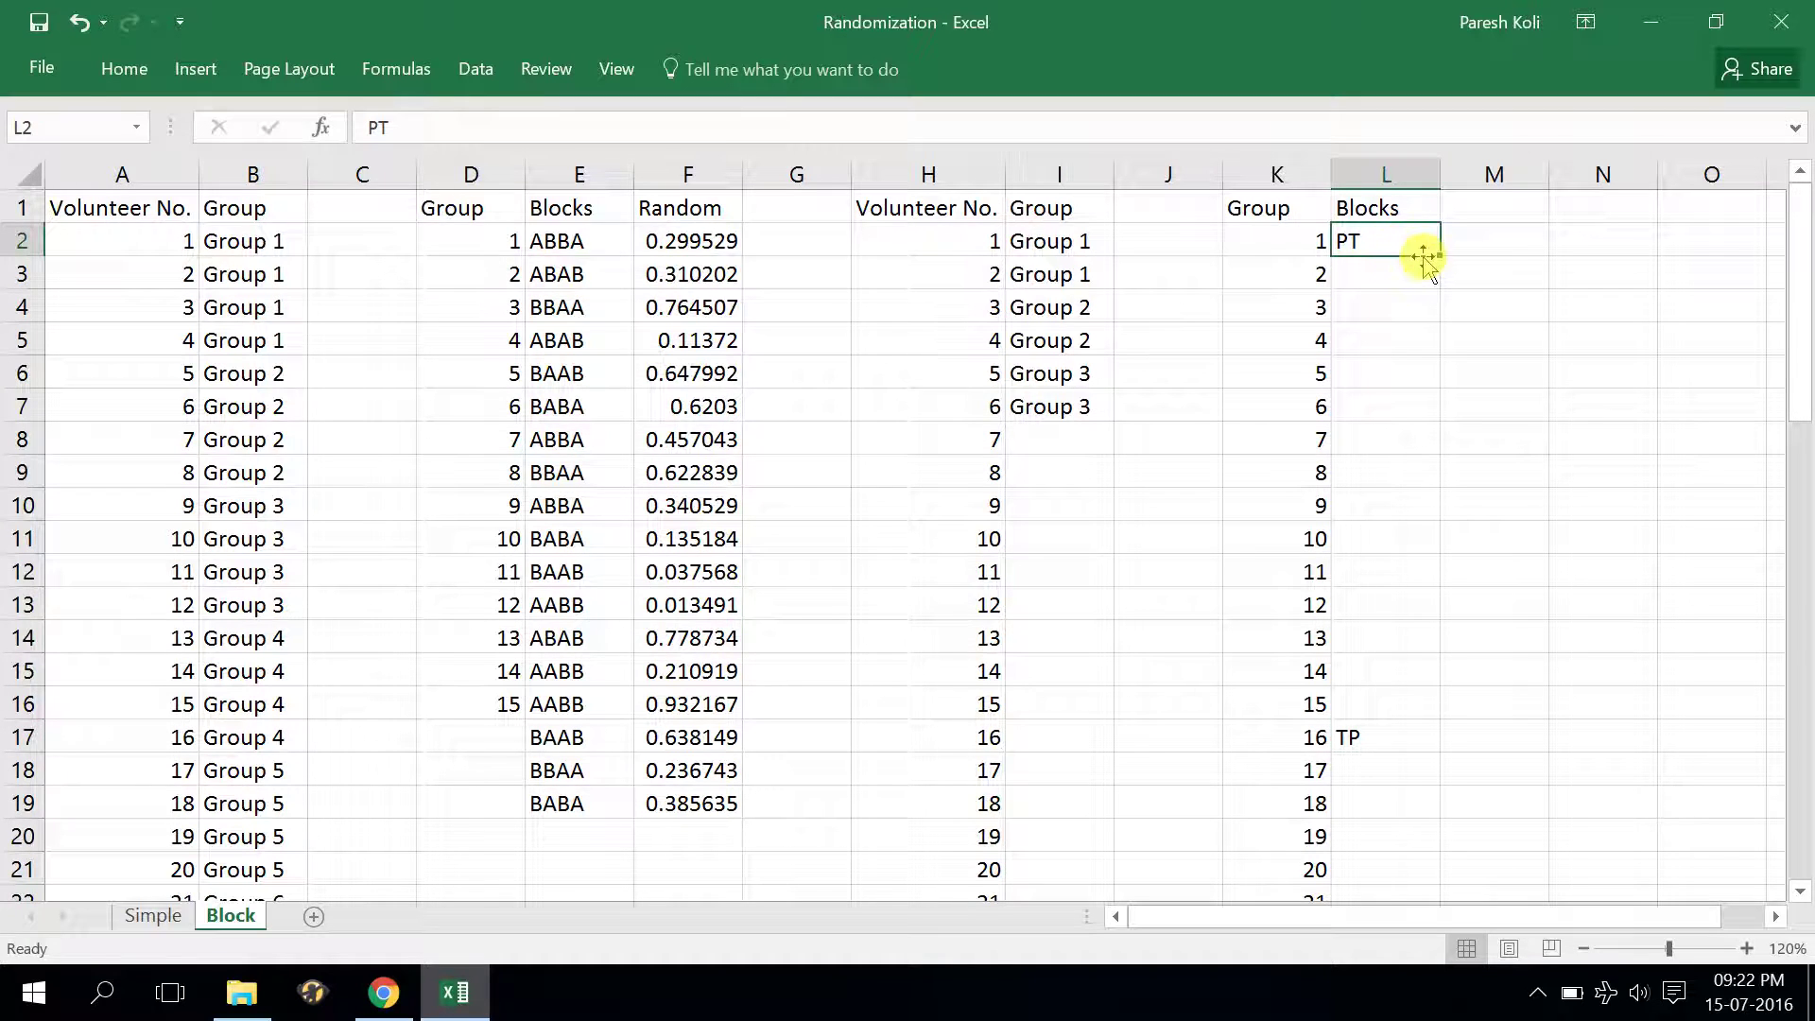
left_click_drag(1436, 256, 1397, 707)
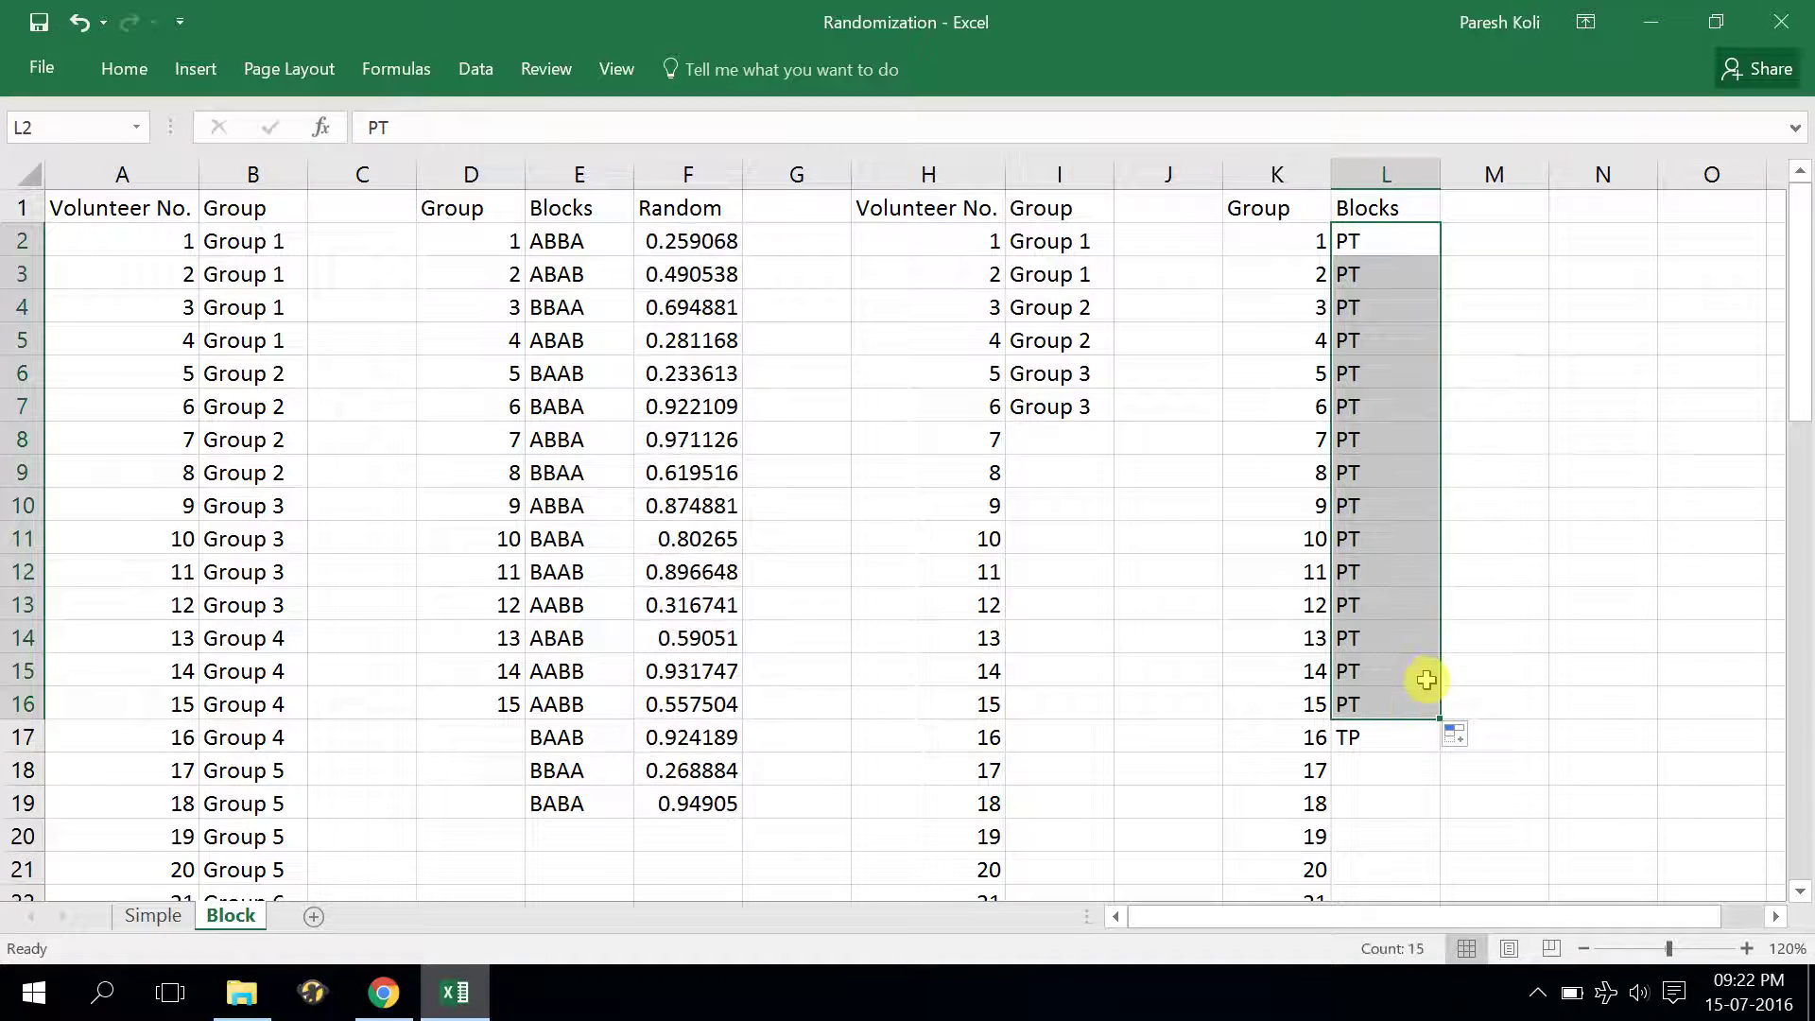
scroll(1427, 681, "down", 4)
left_click(1382, 345)
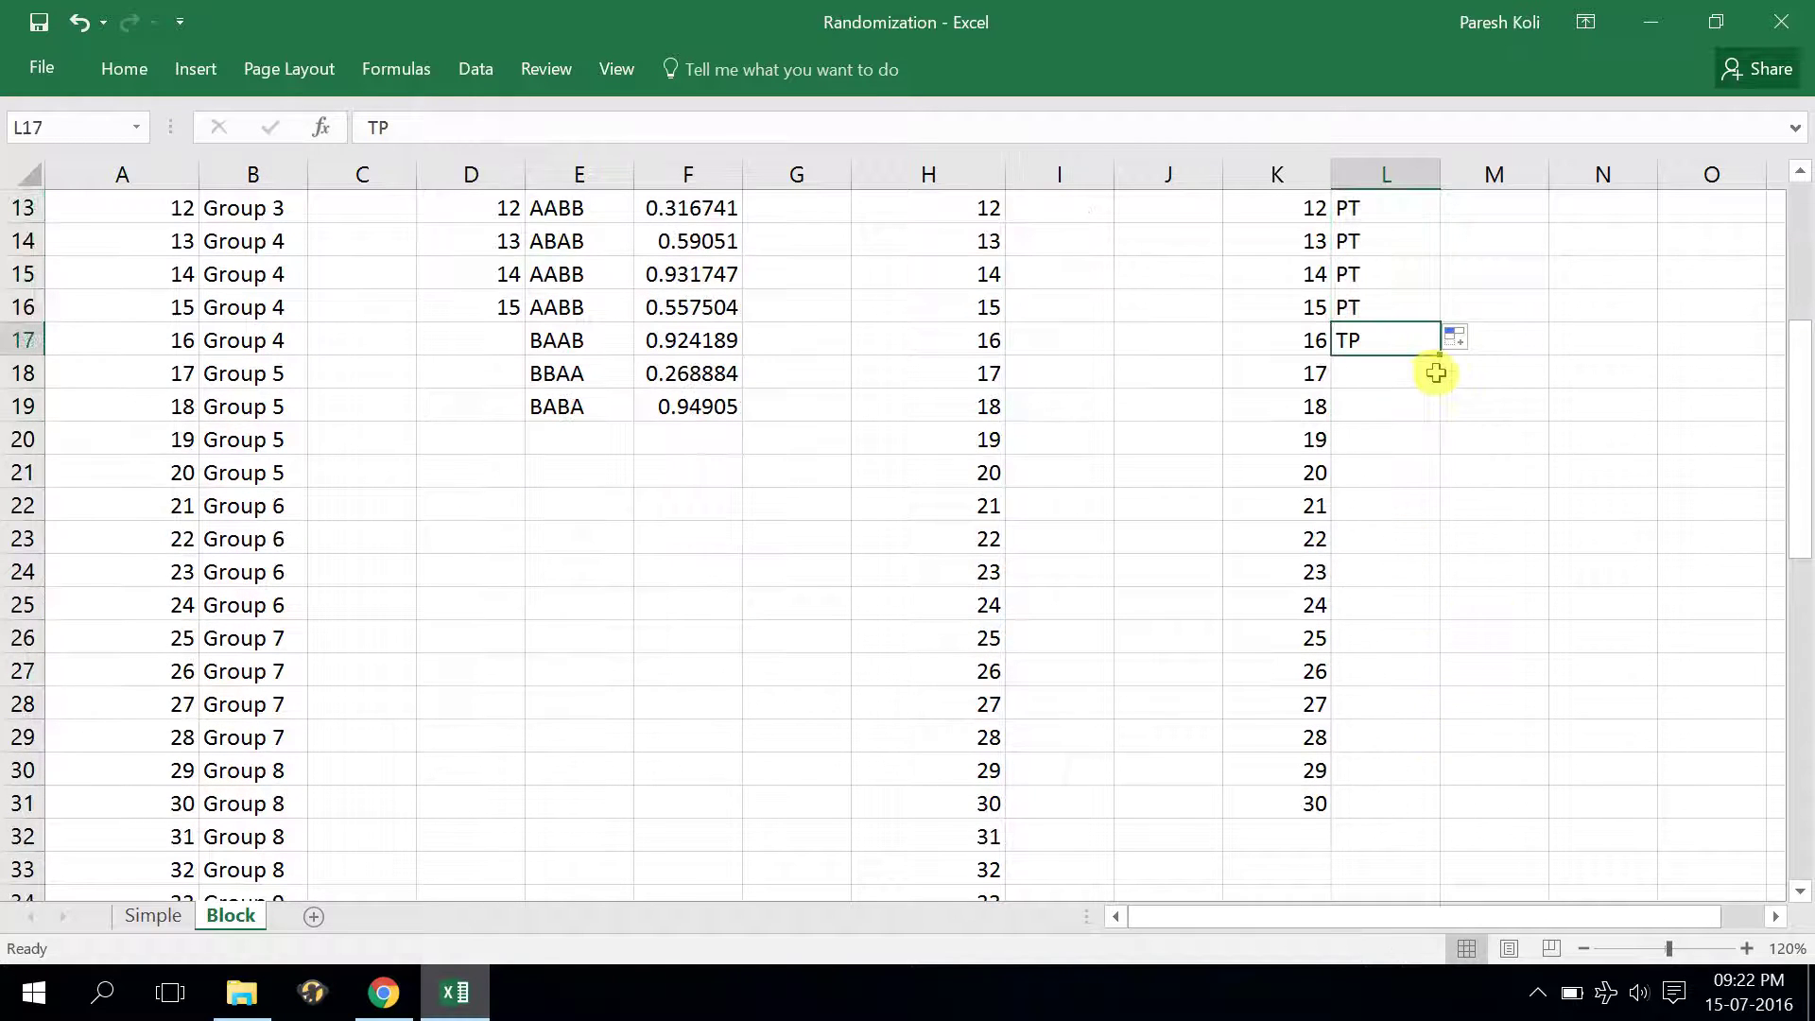
left_click_drag(1437, 360, 1386, 805)
scroll(1373, 761, "up", 4)
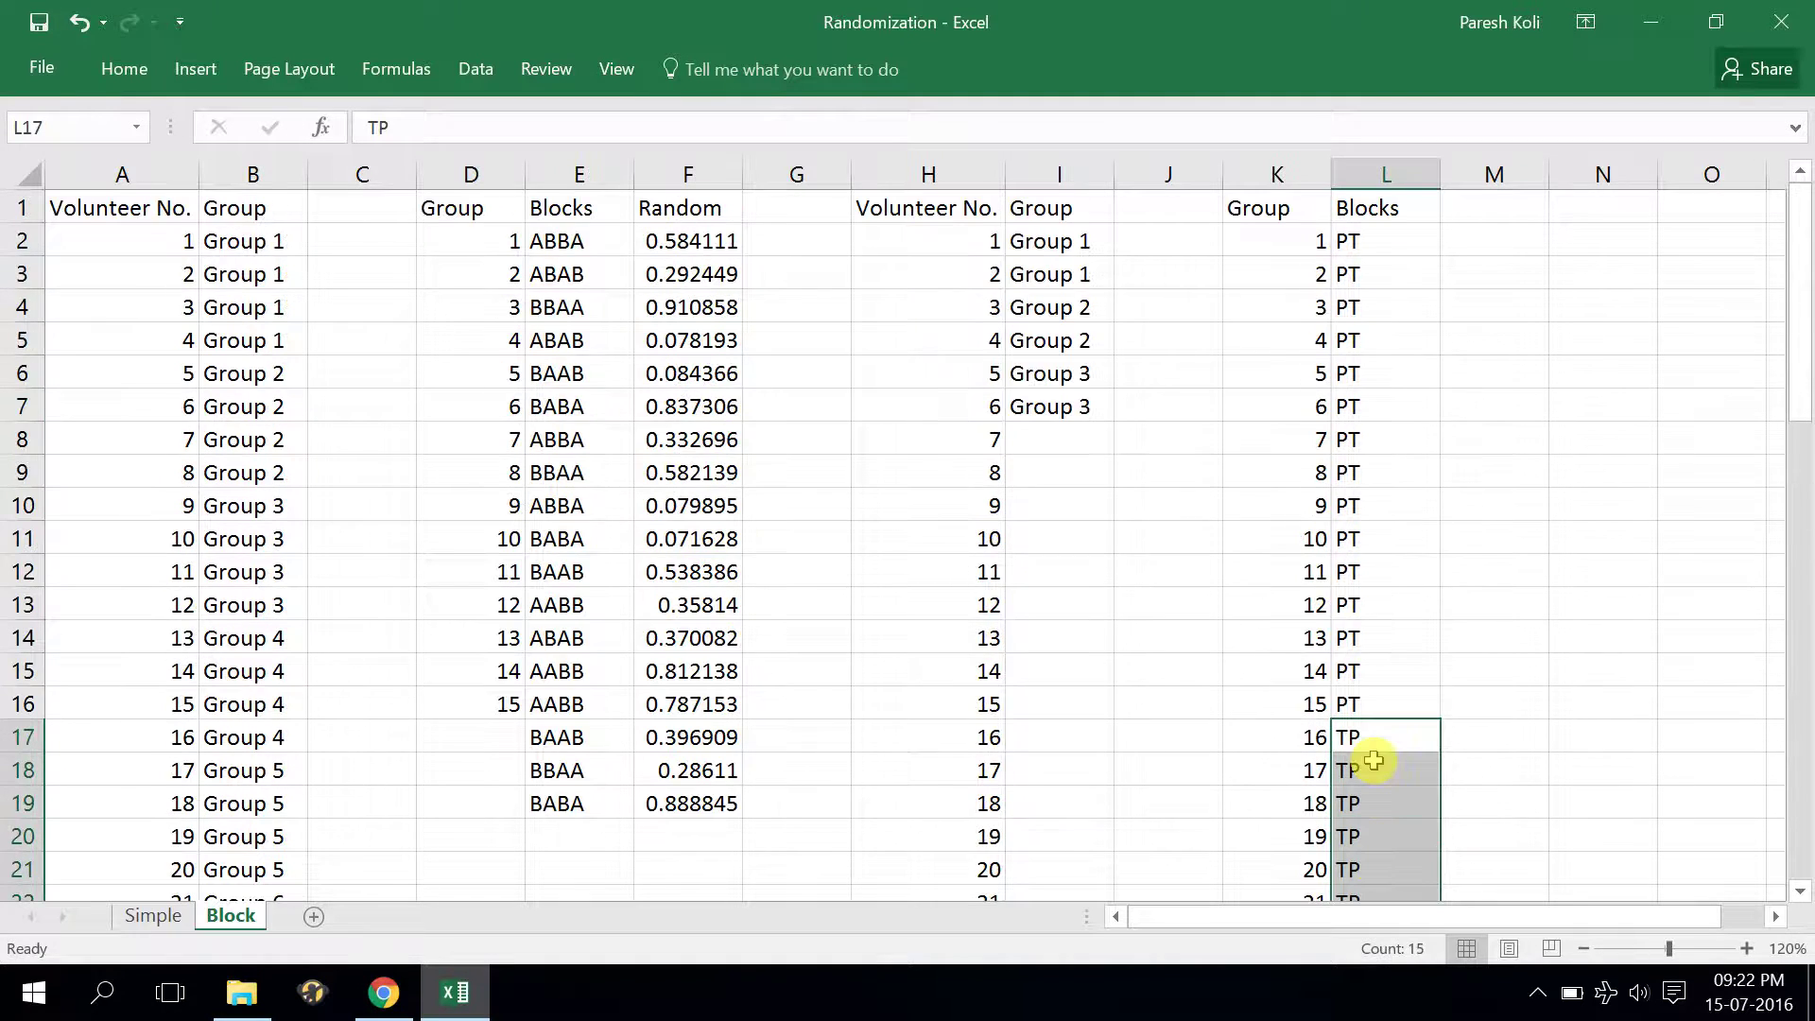
Add a Random header in M1 and fill M2:M31 with the RAND() function
left_click(1489, 204)
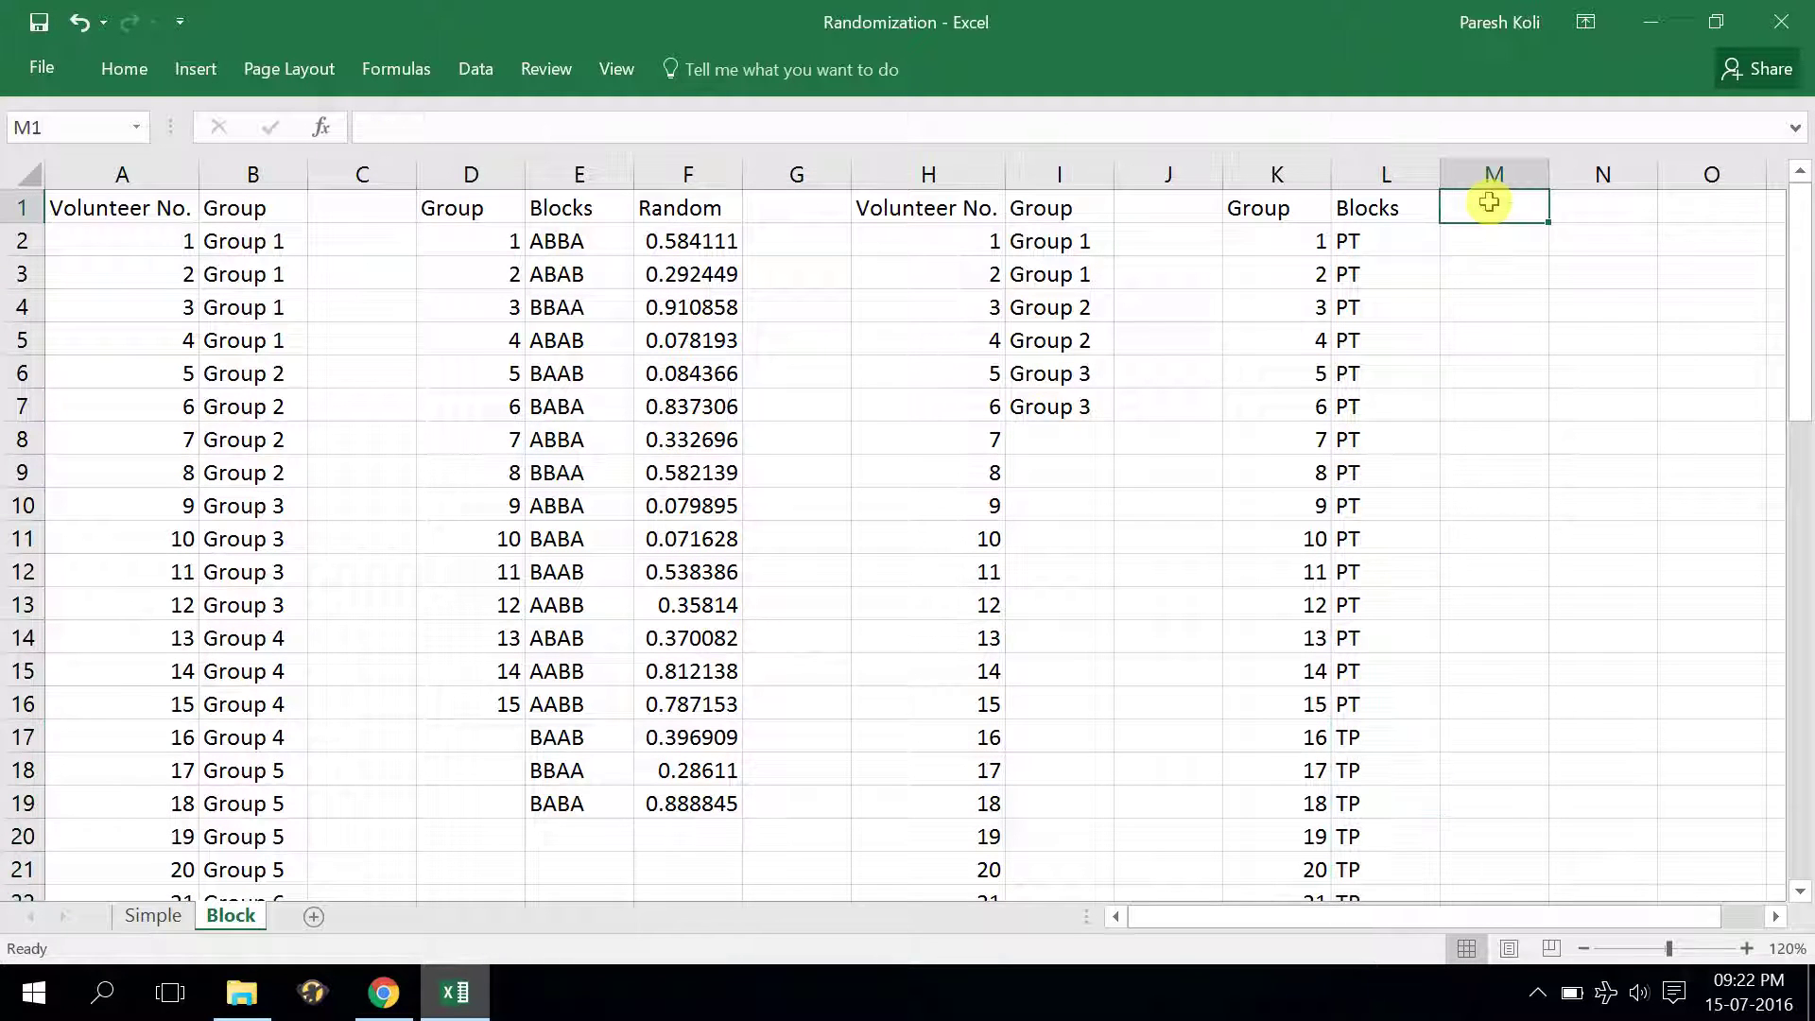
type("R")
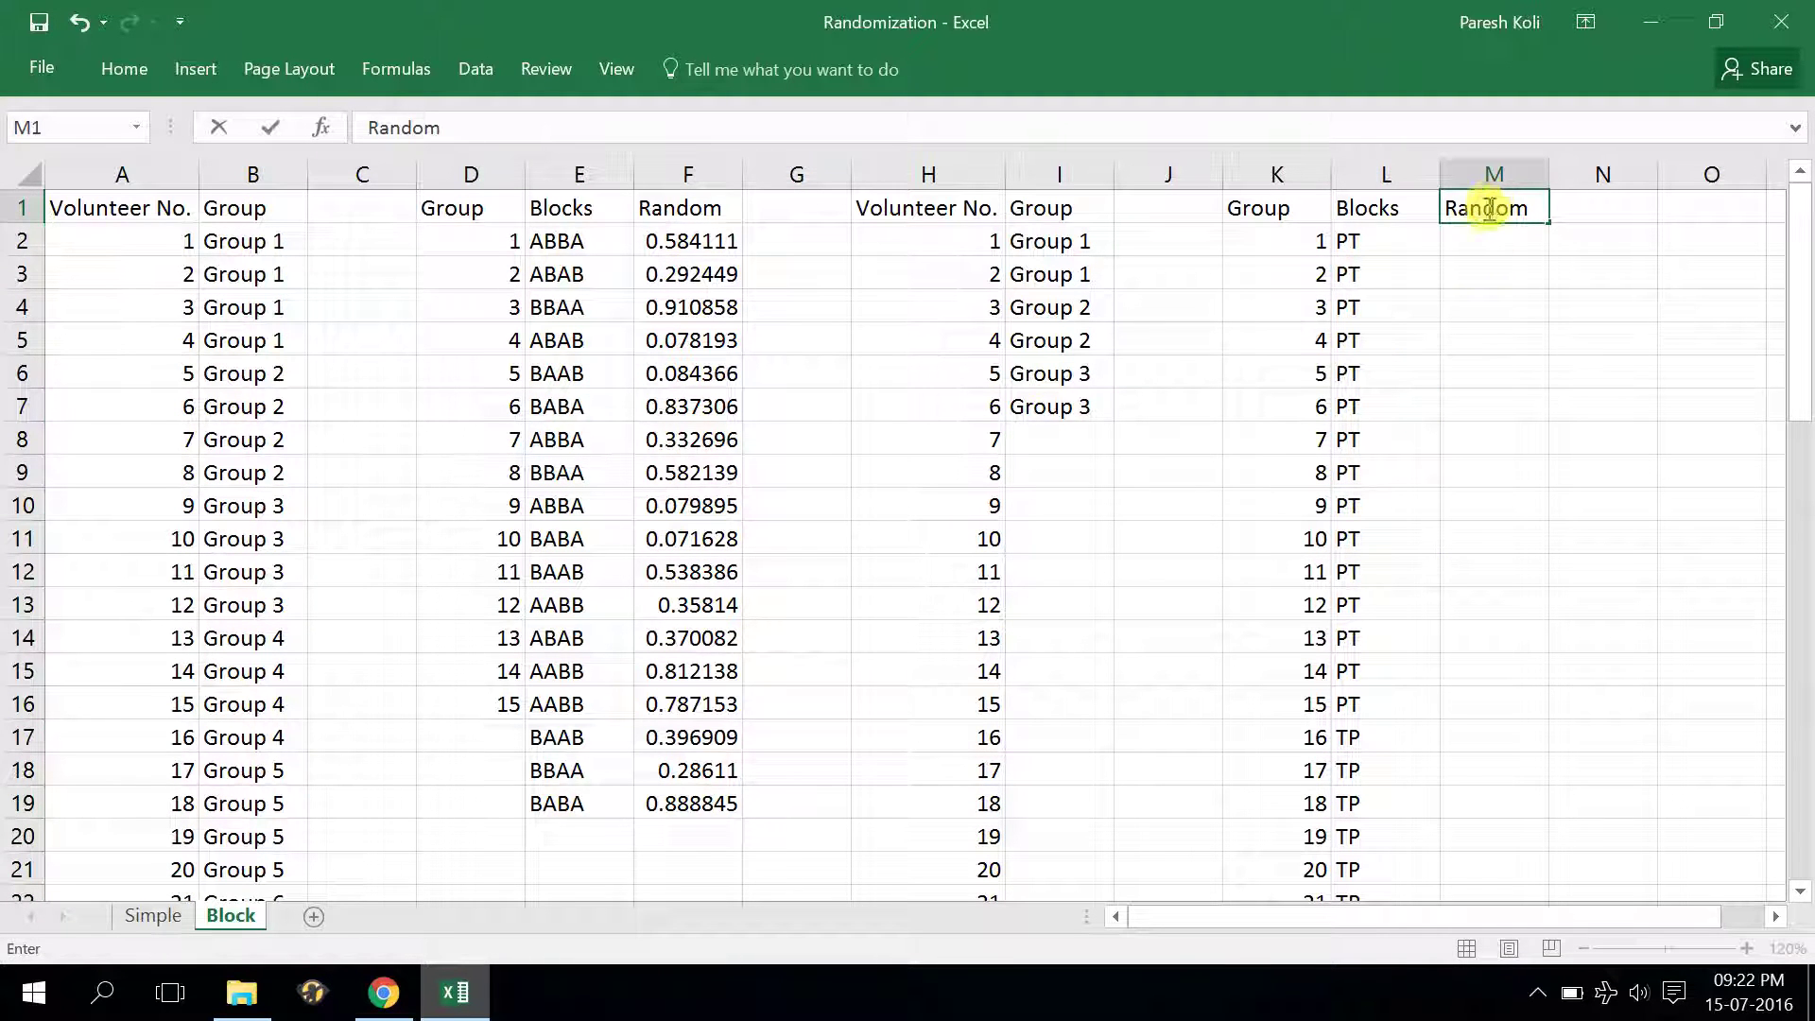
type("andom")
key("Return")
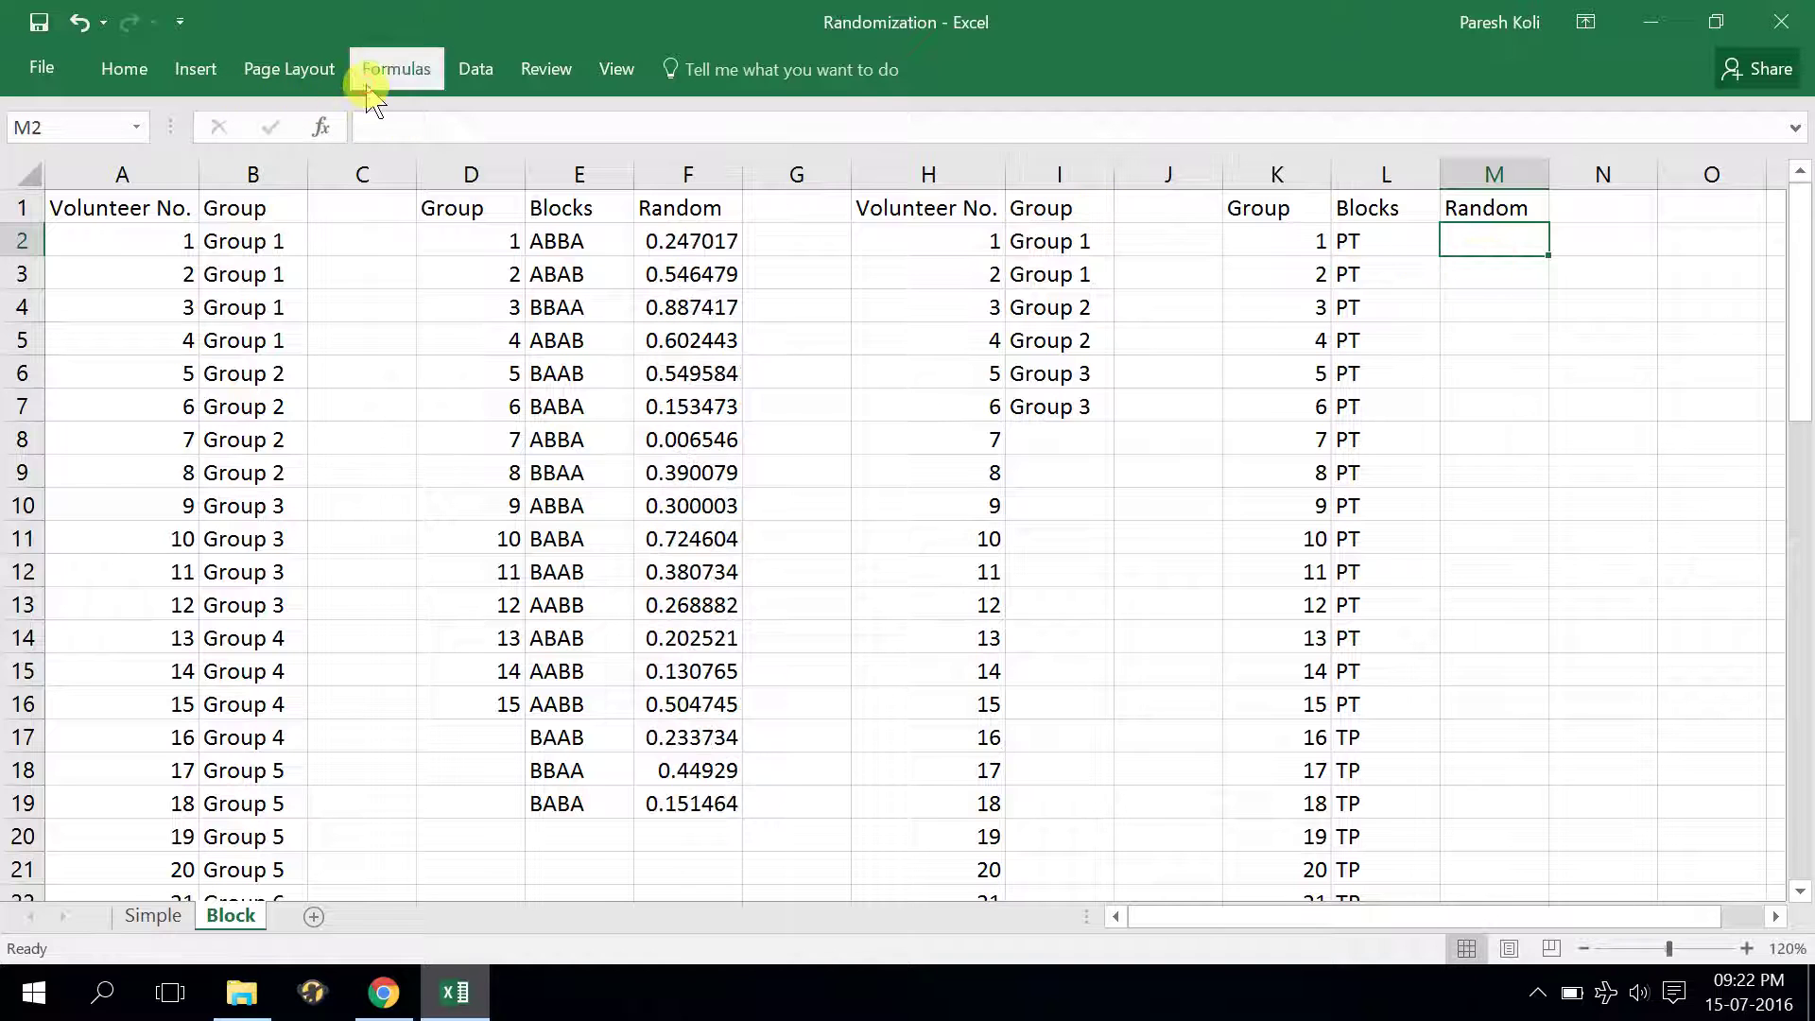
left_click(368, 92)
left_click(32, 121)
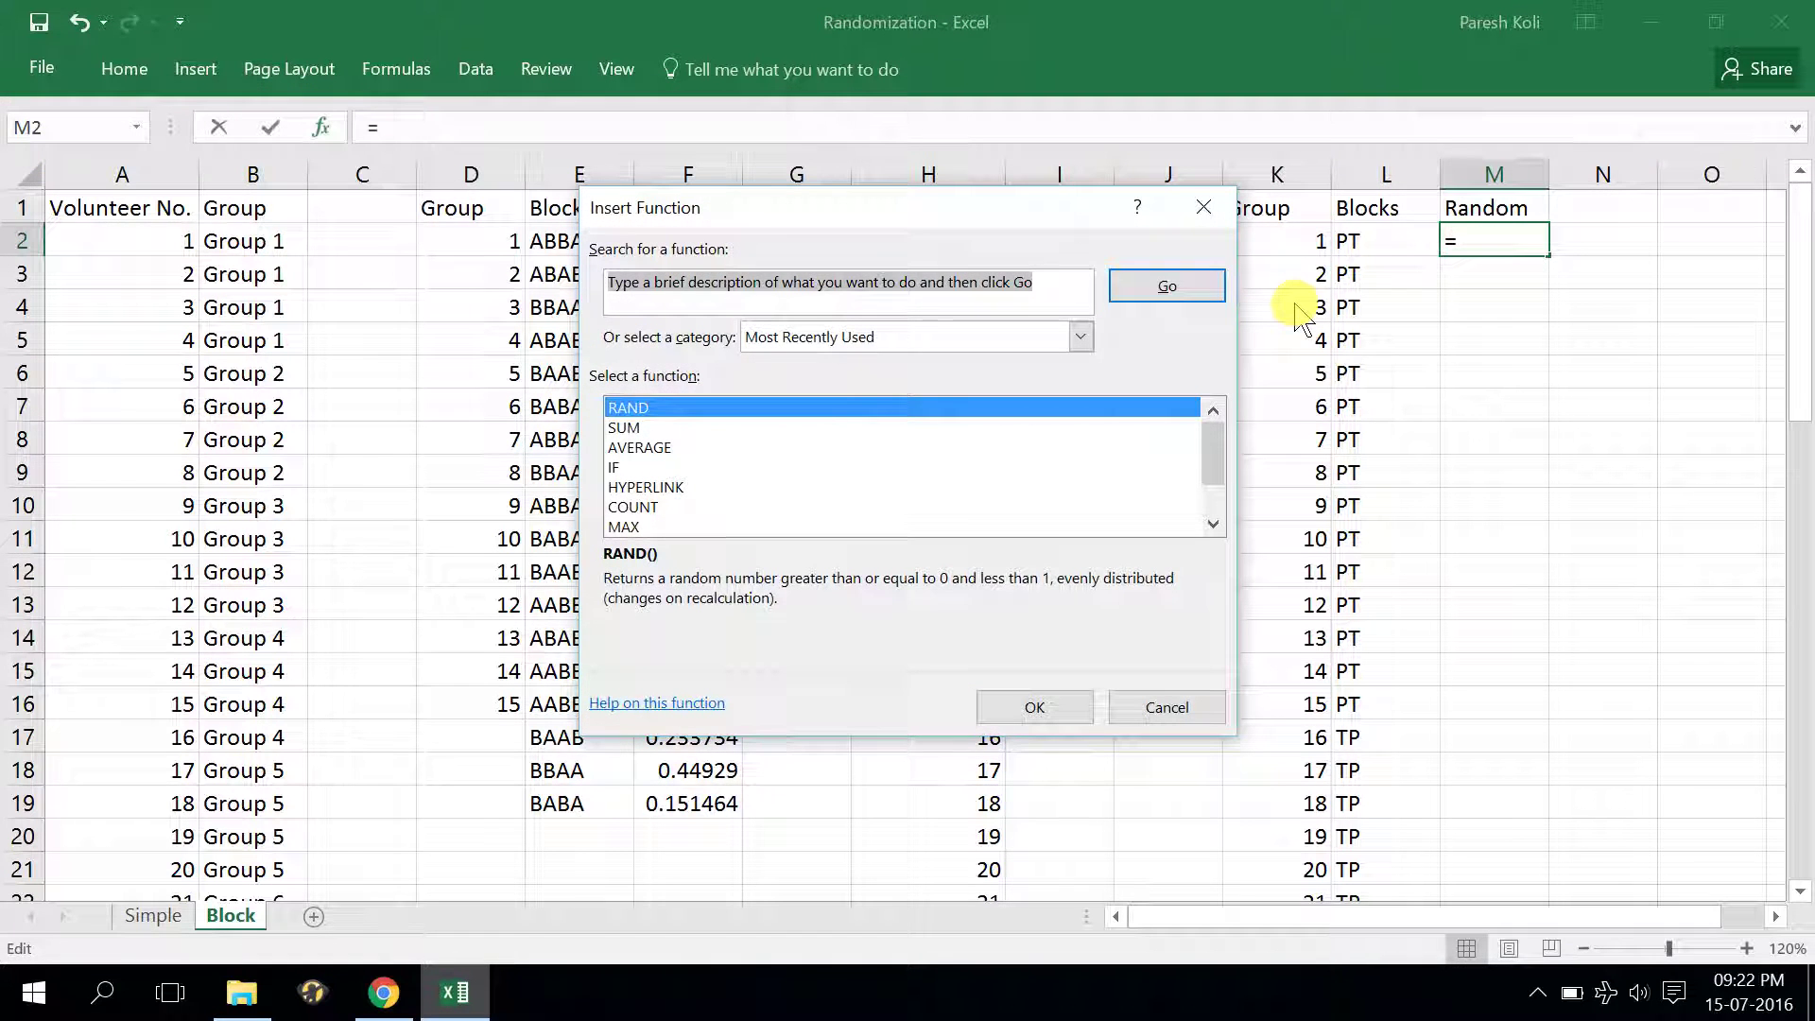
type("random")
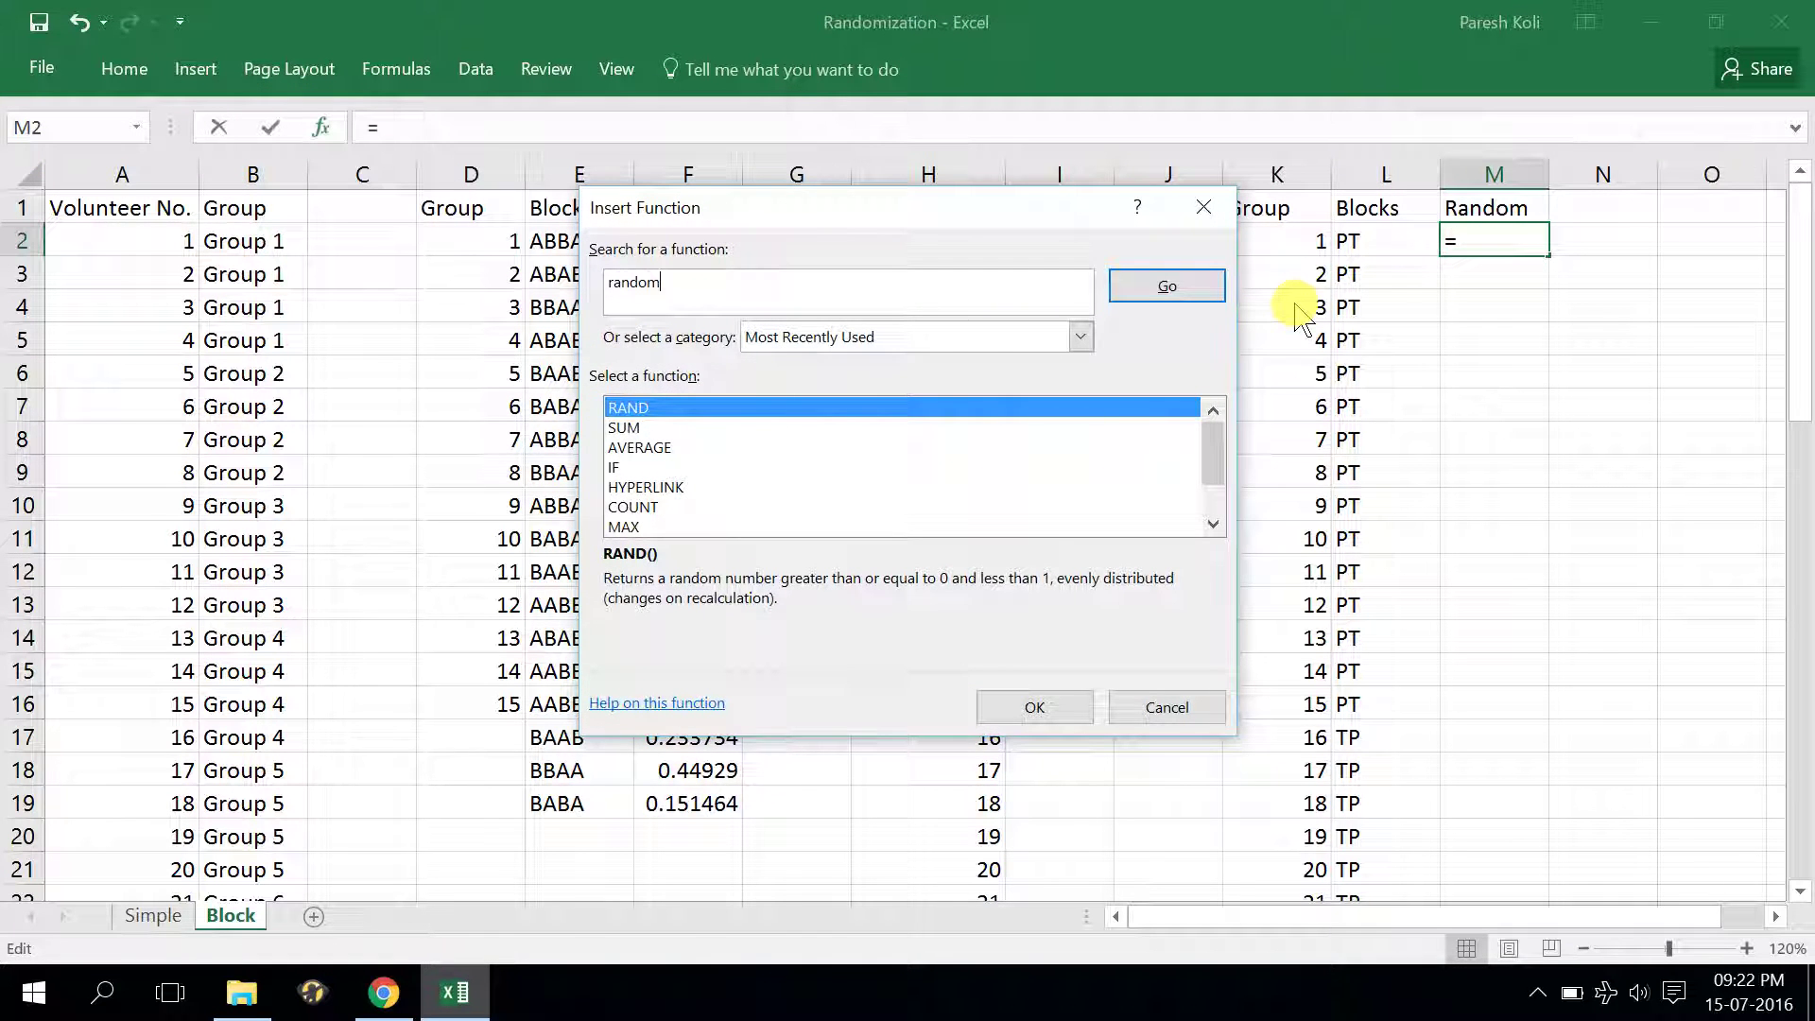
left_click(1166, 286)
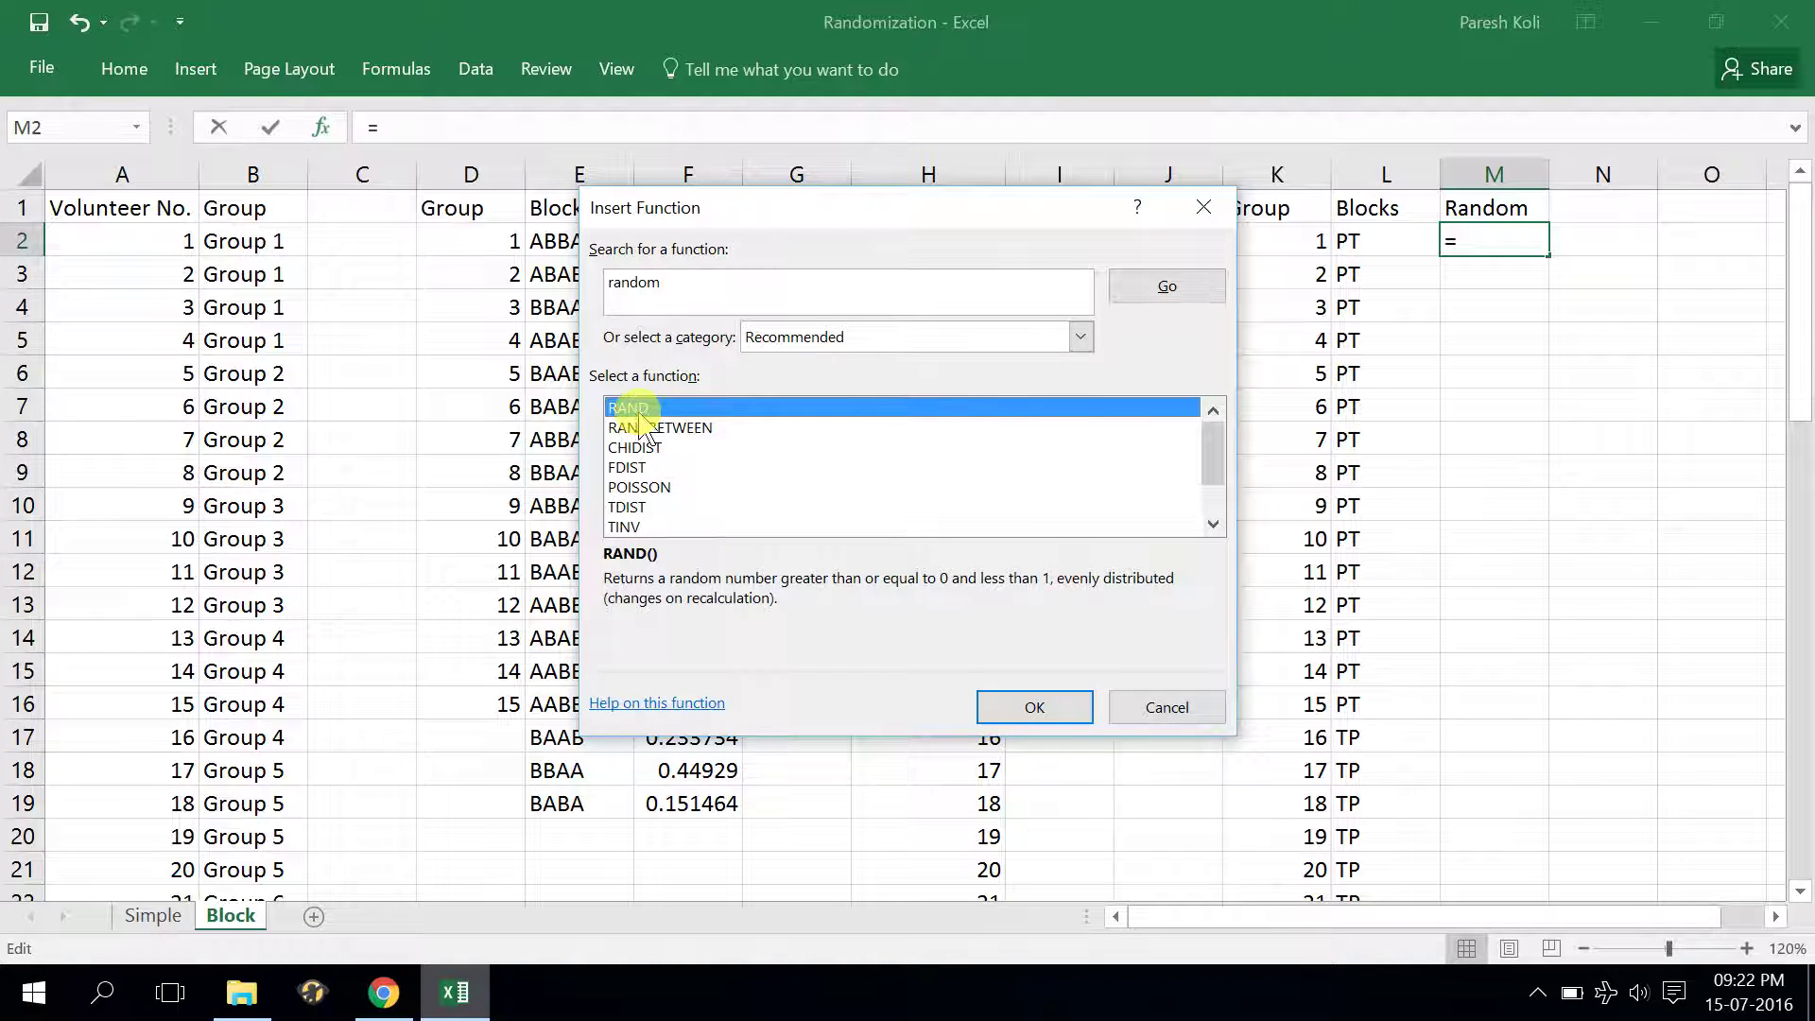
left_click(984, 707)
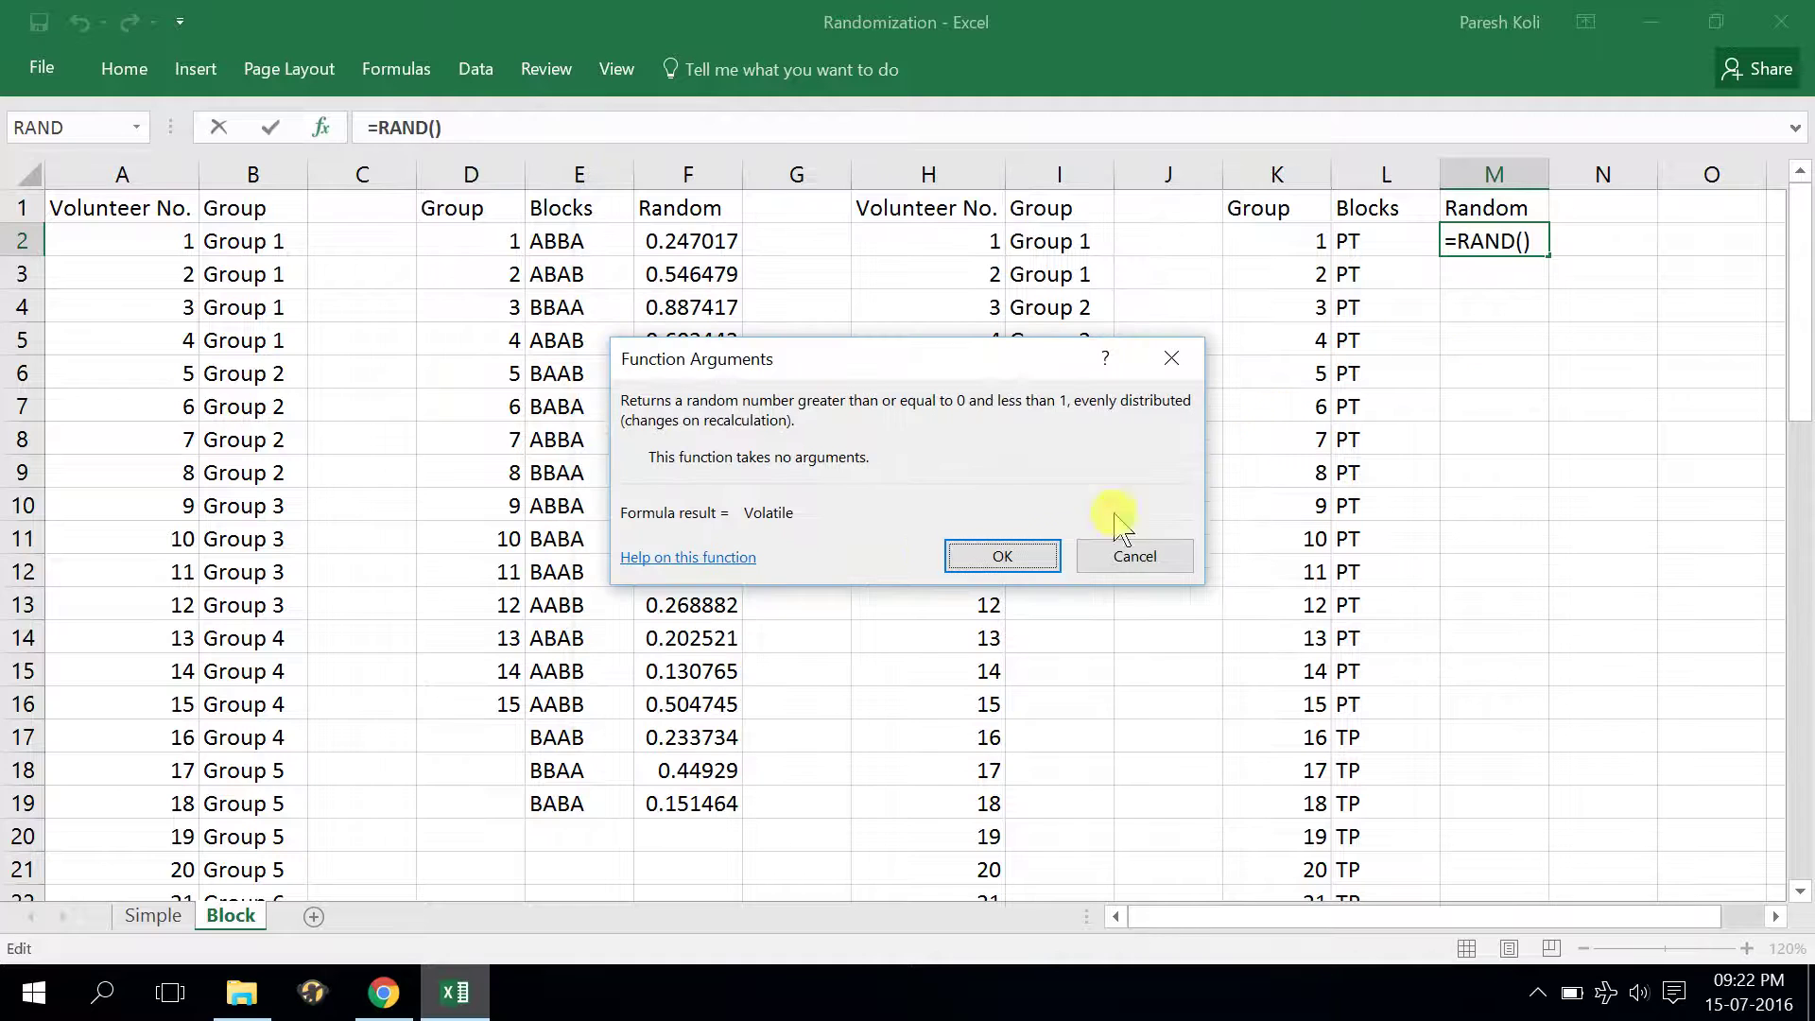
left_click(1025, 560)
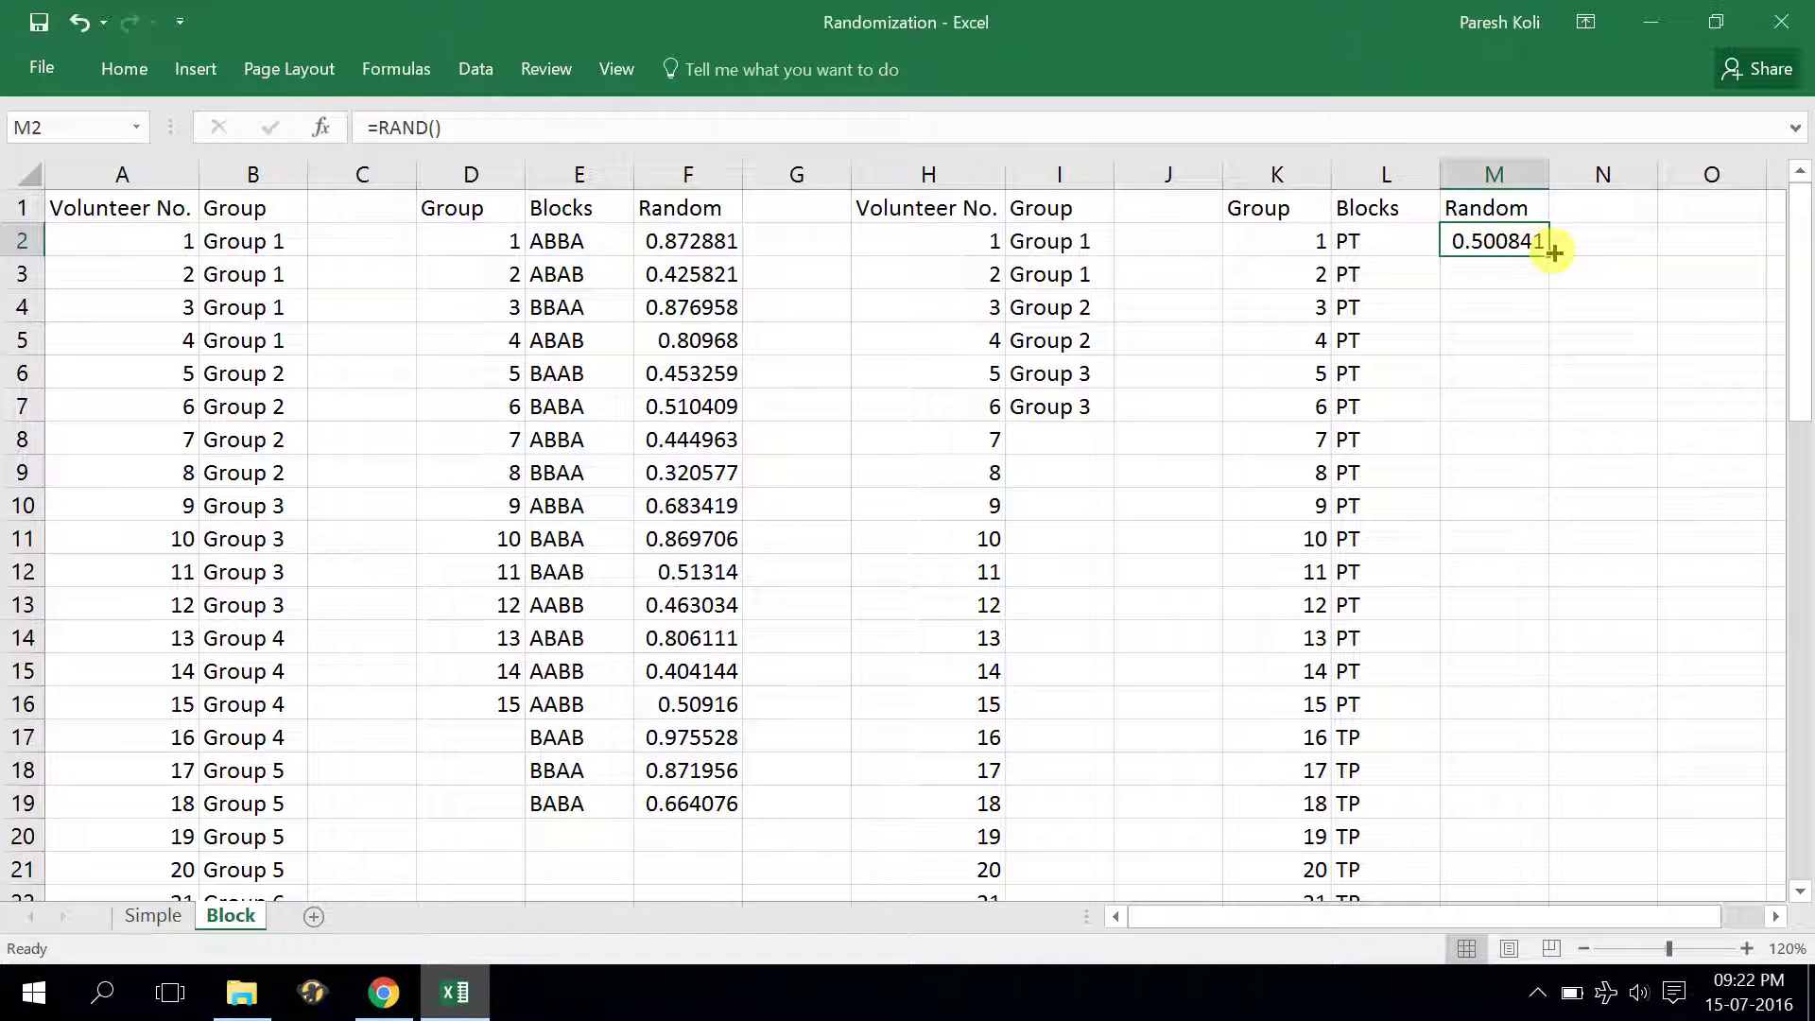
left_click_drag(1544, 261, 1491, 851)
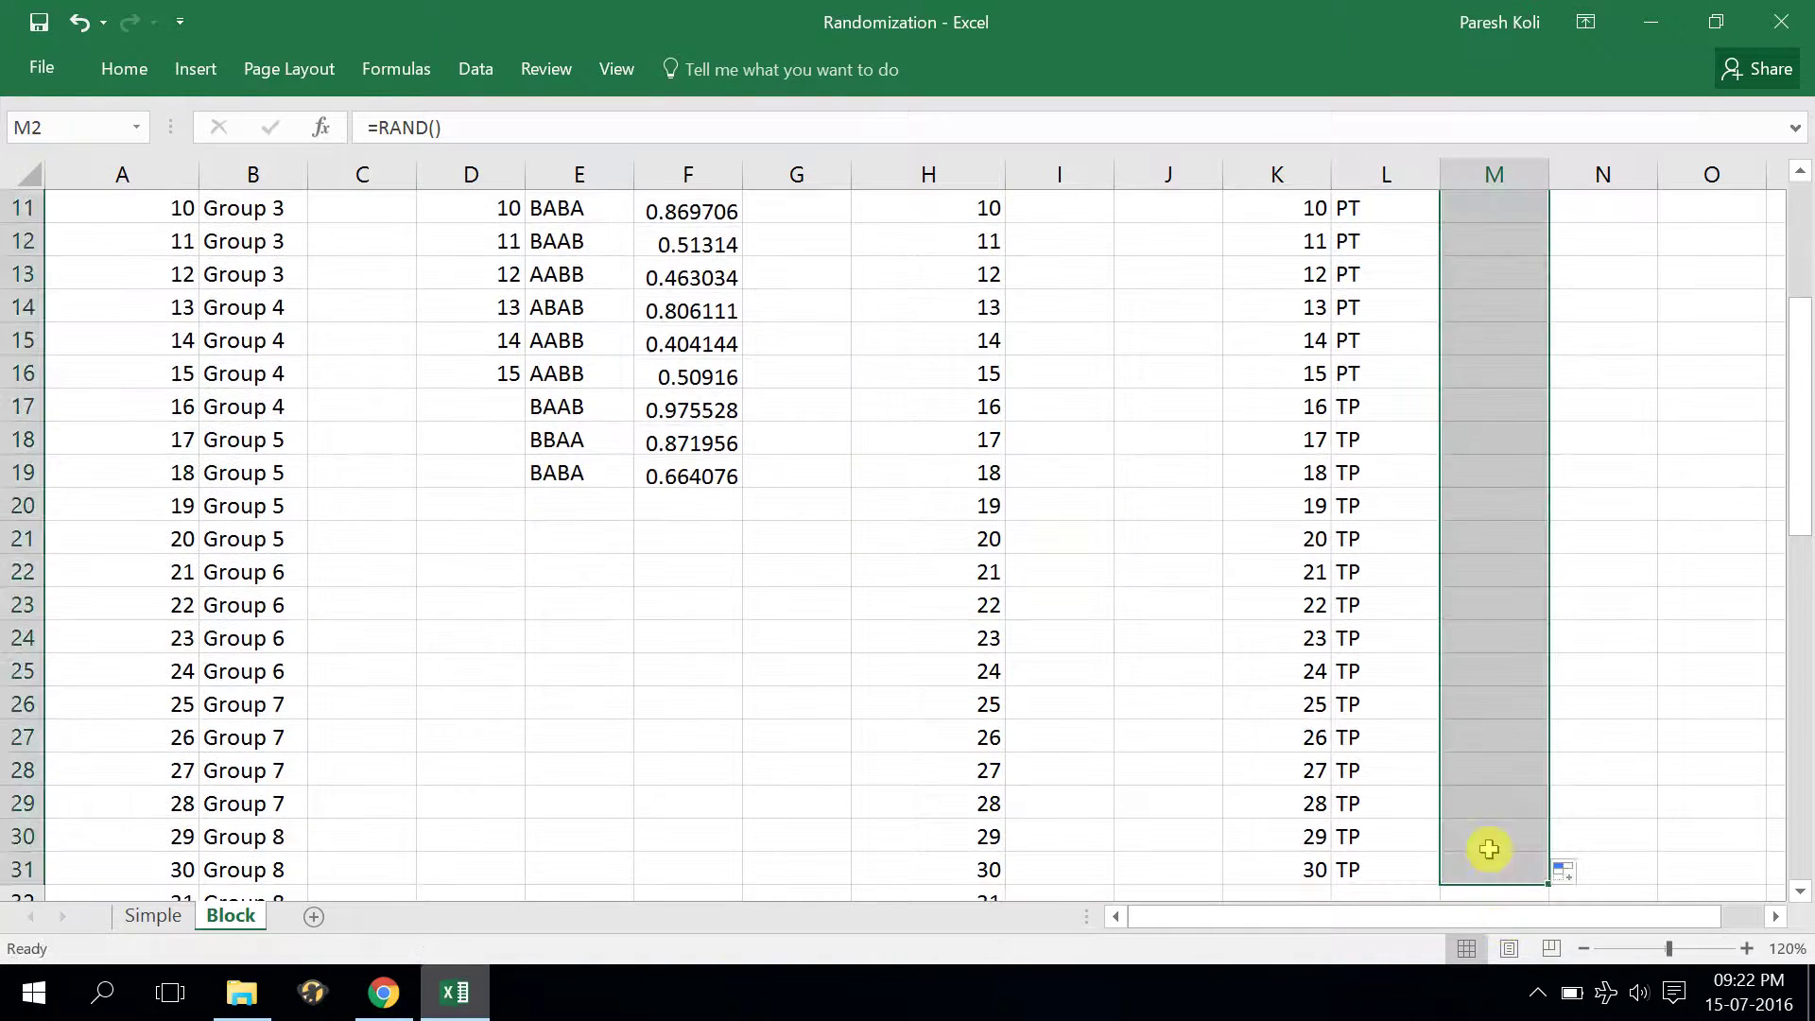
scroll(1481, 615, "up", 4)
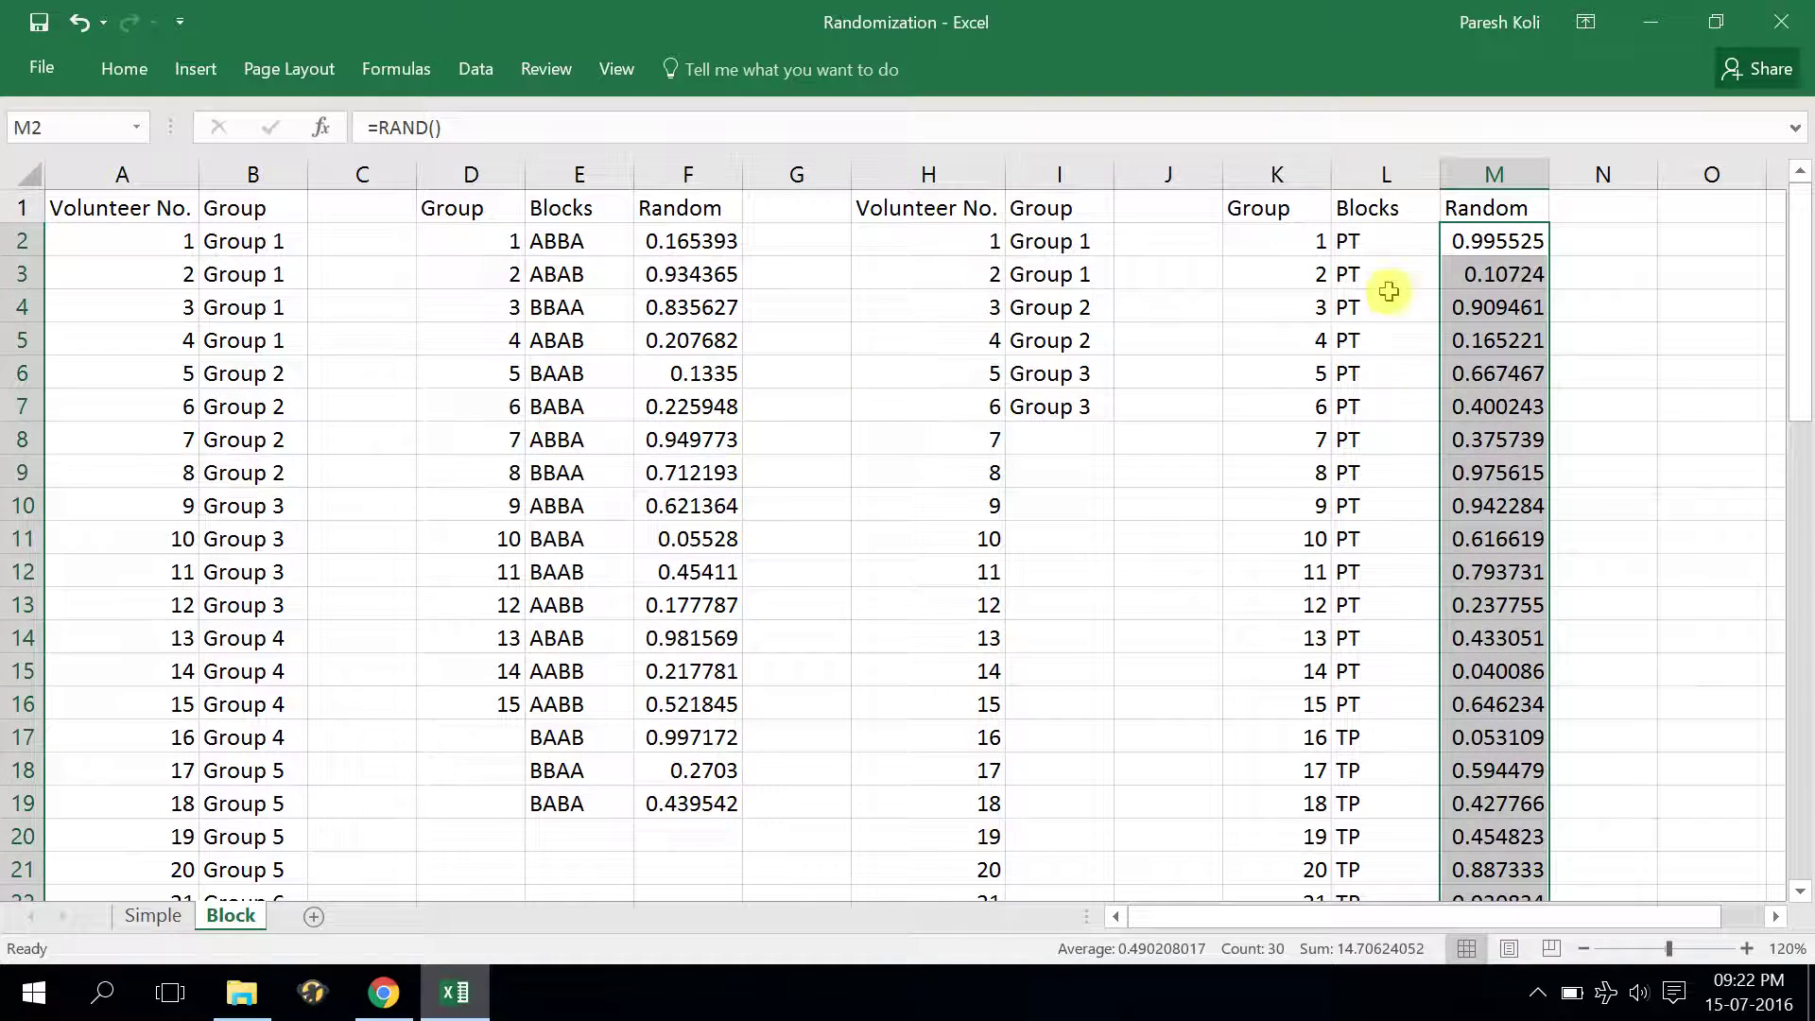
Turn on filtering for L1:M31 and autofit columns L and M
left_click(1394, 218)
left_click_drag(1394, 217, 1459, 833)
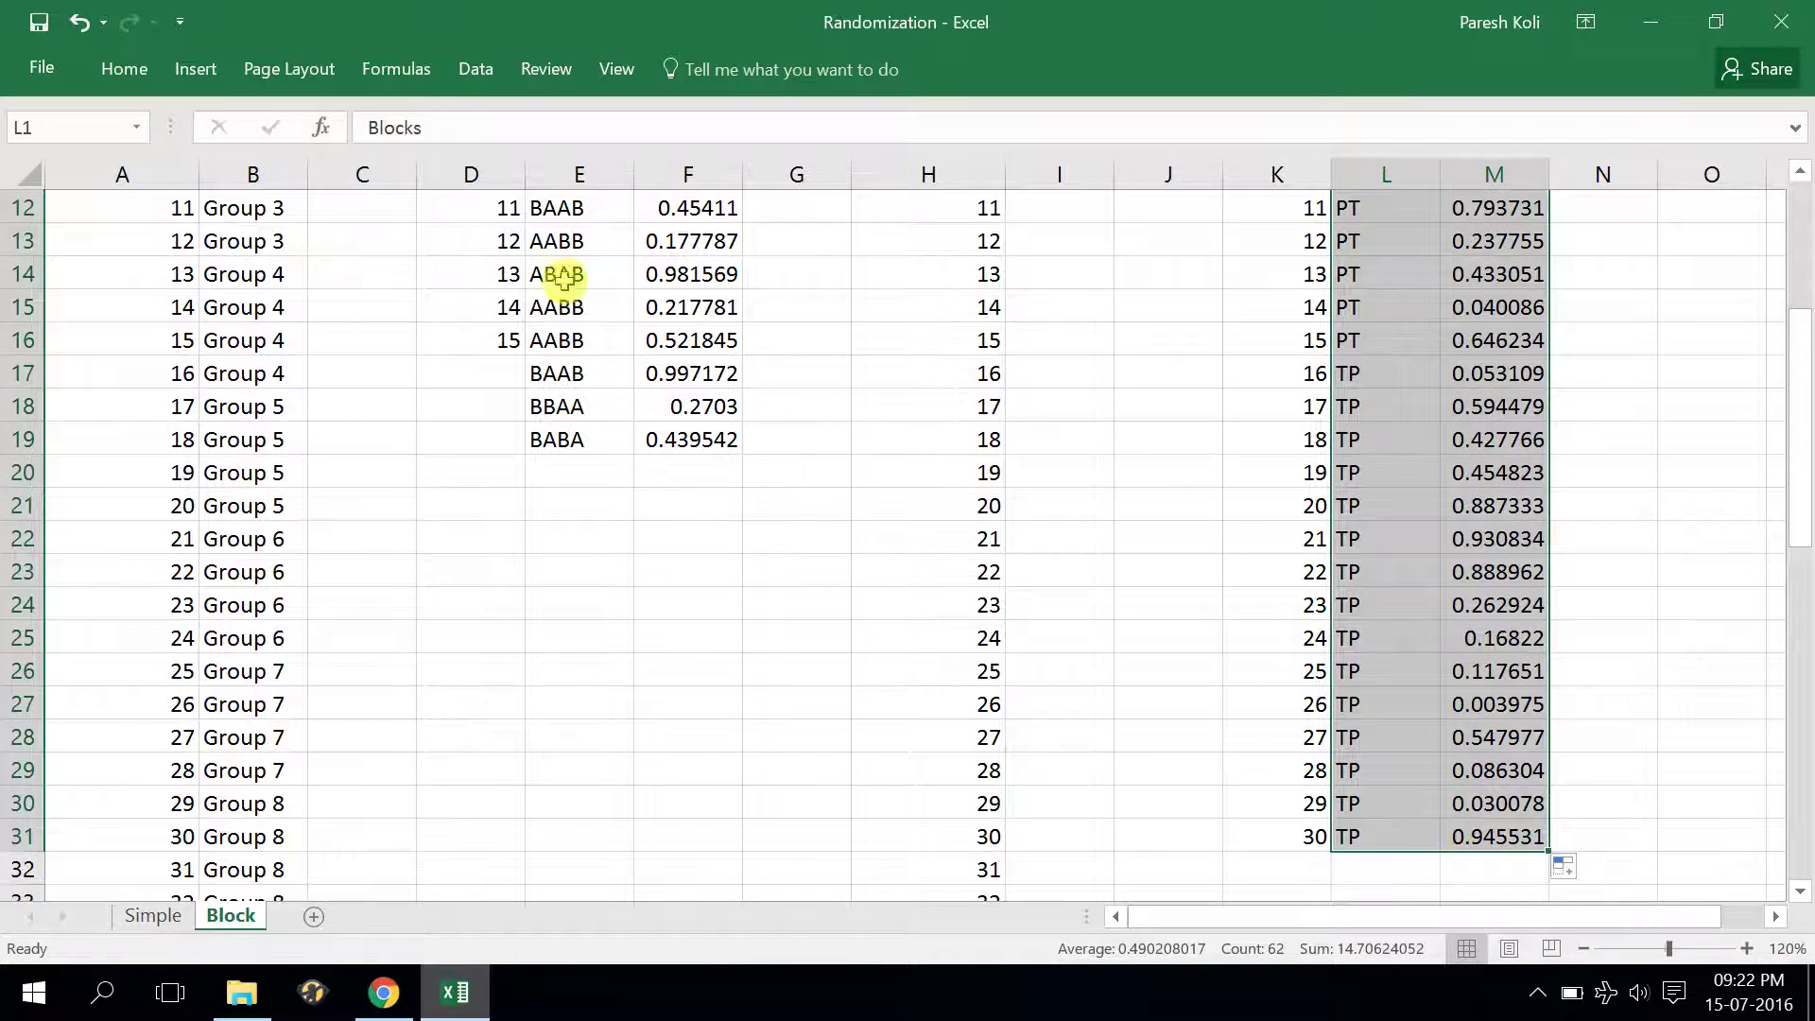
left_click(145, 71)
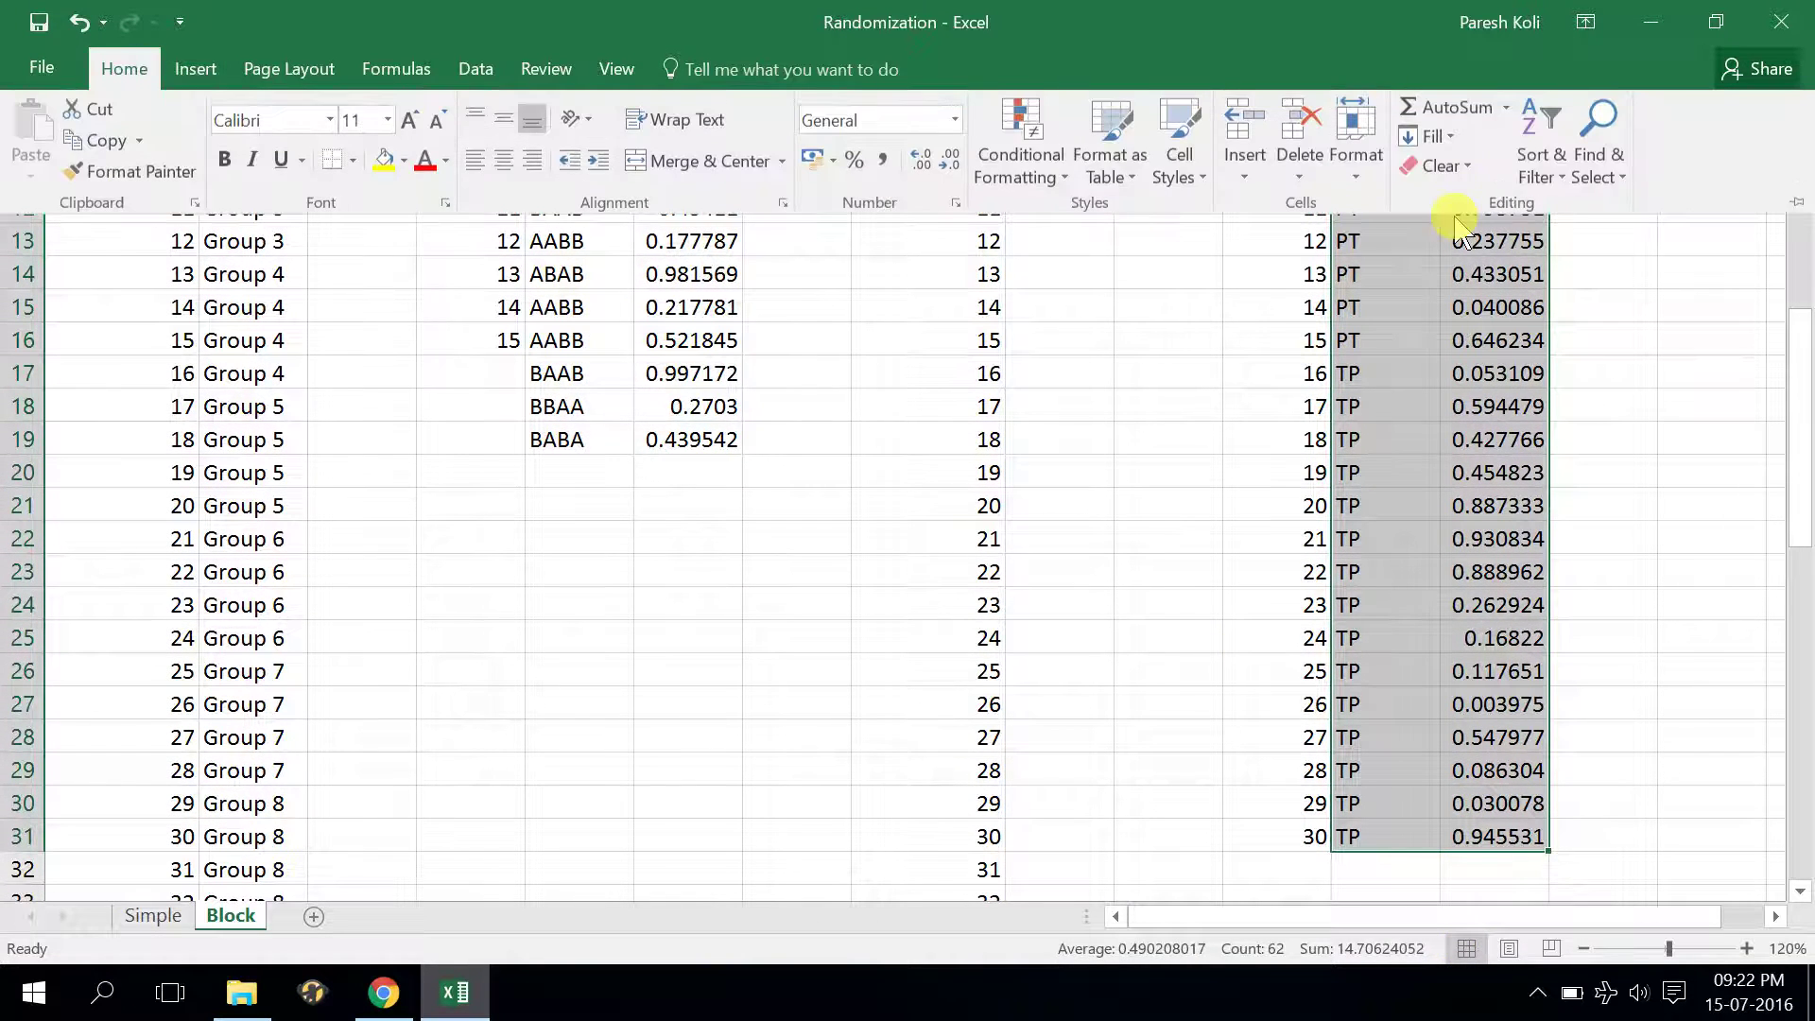
left_click(1538, 169)
left_click(1547, 312)
scroll(1531, 425, "up", 4)
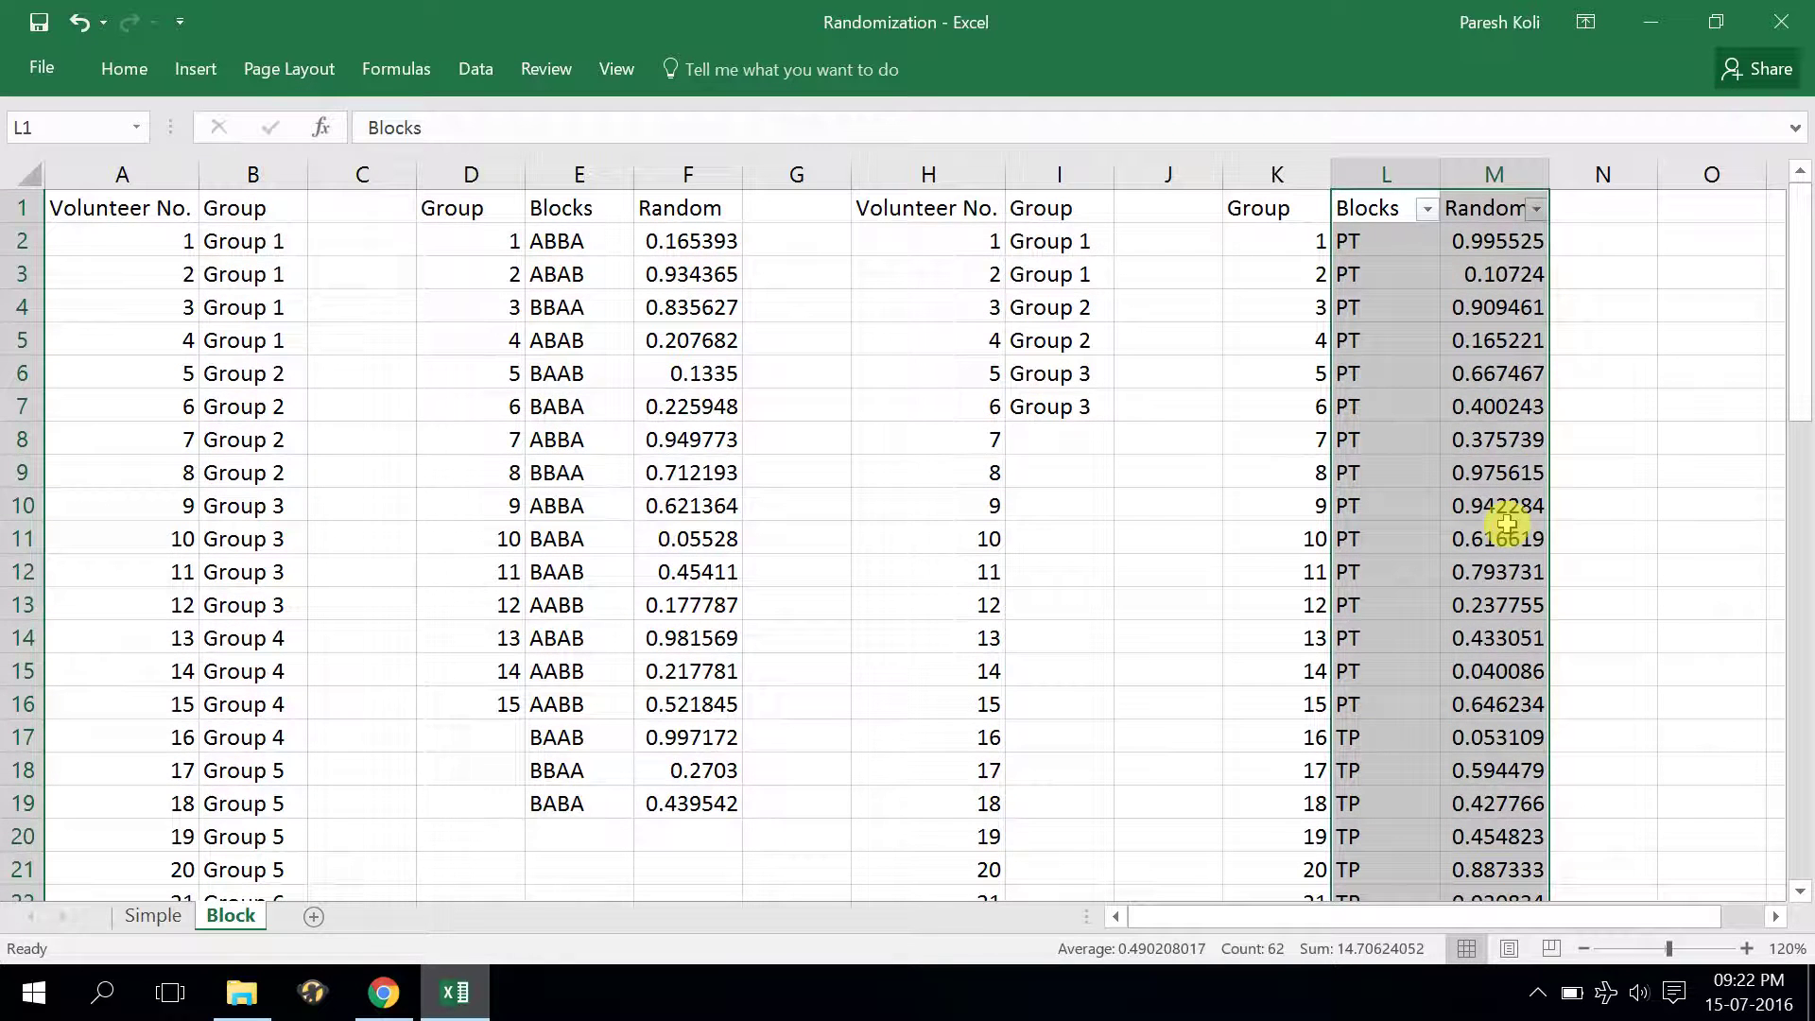
double_click(1440, 177)
double_click(1545, 172)
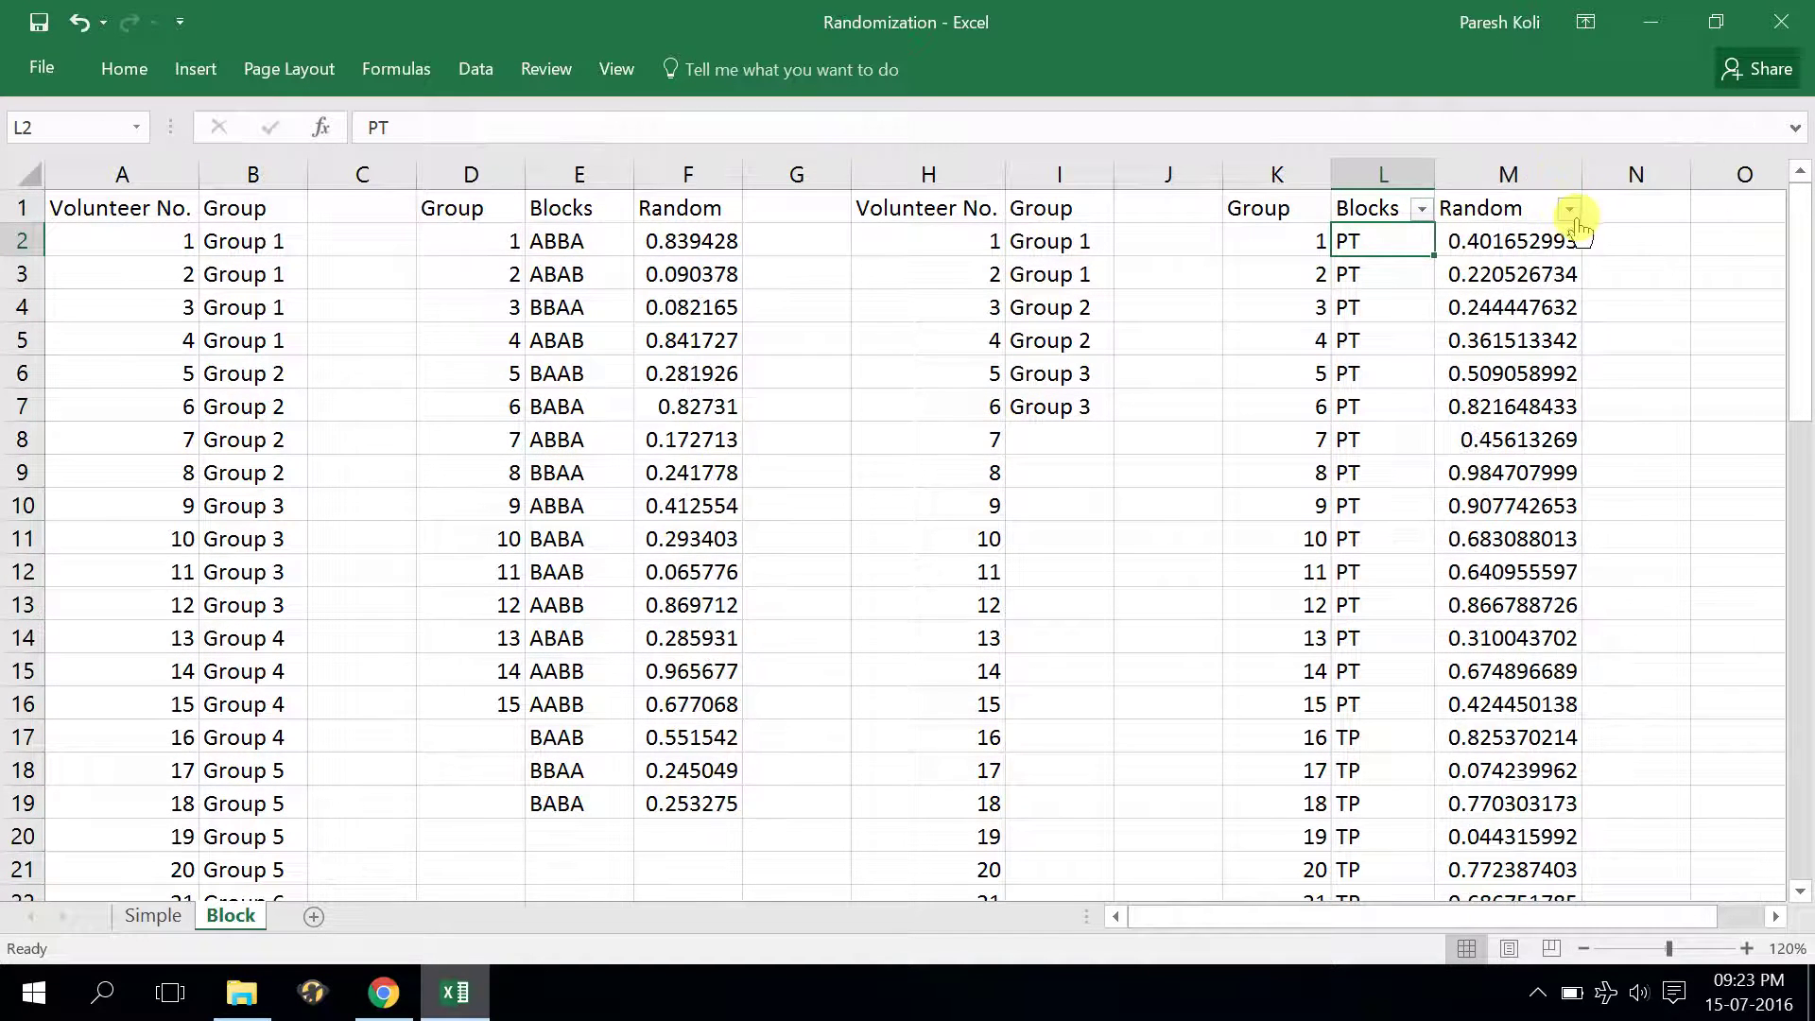
Sort by Random smallest to largest, then undo the sort
left_click(1513, 178)
left_click(1529, 217)
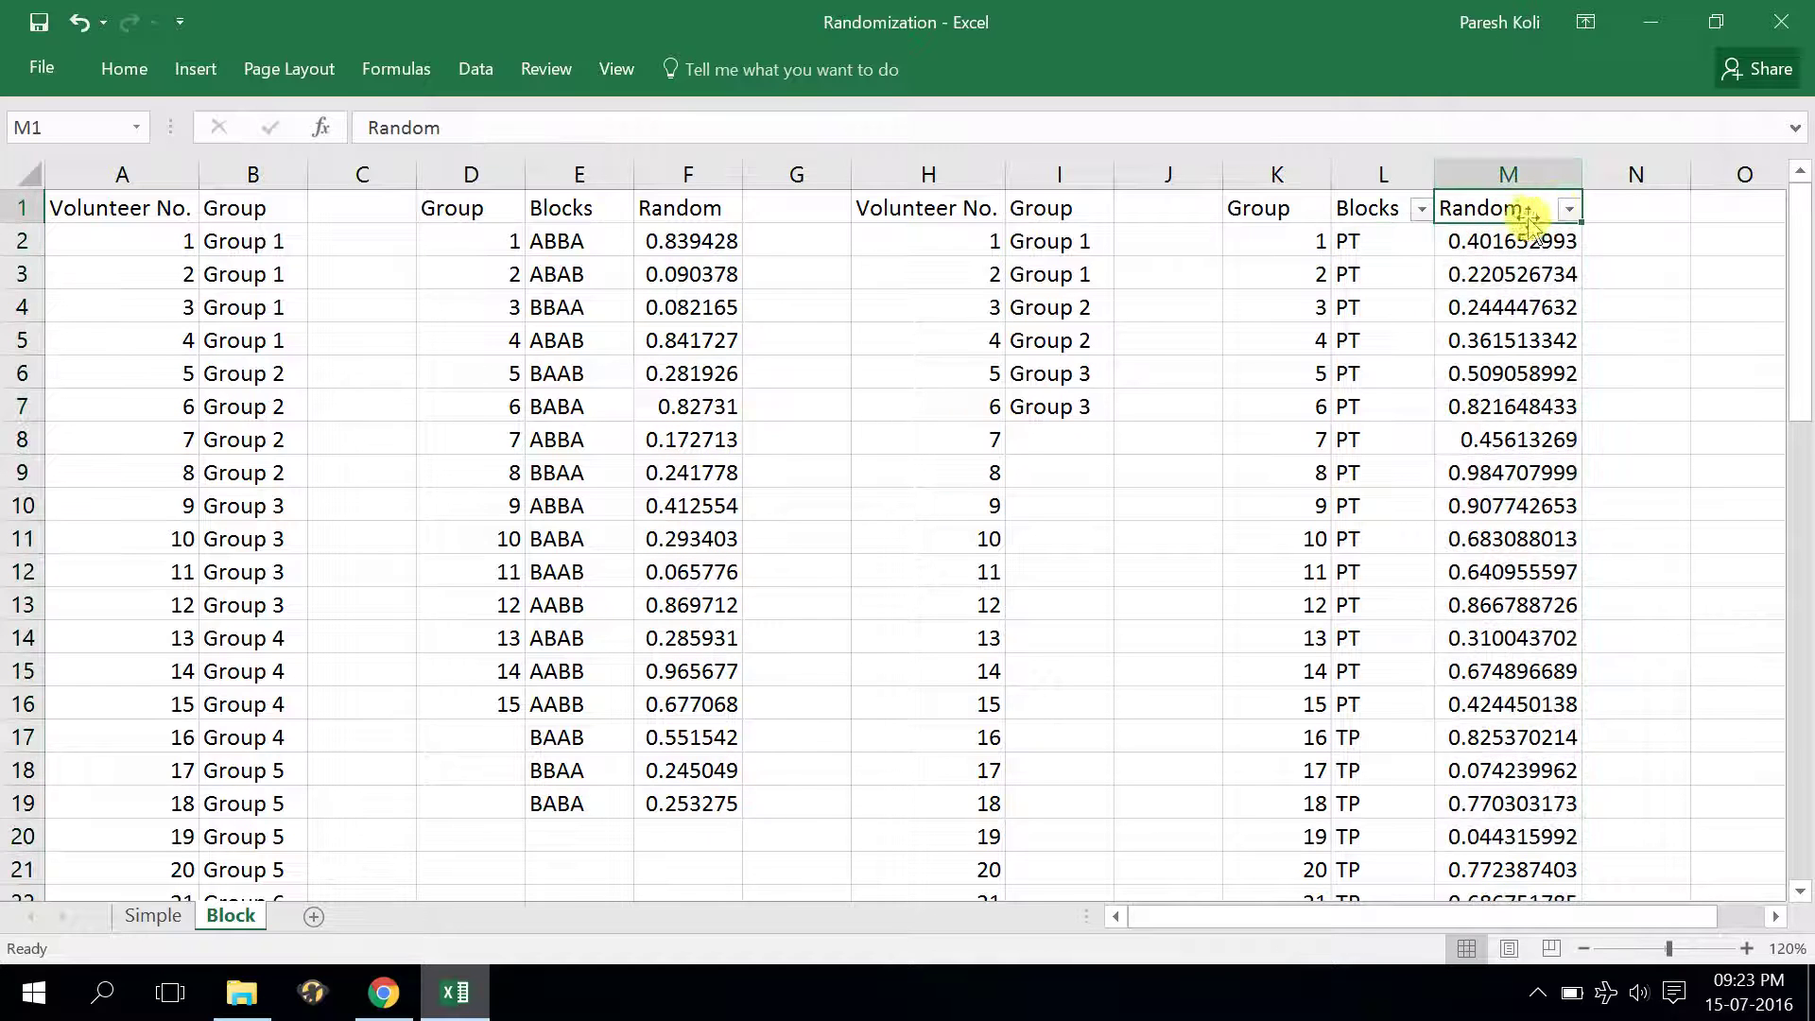
left_click(1569, 210)
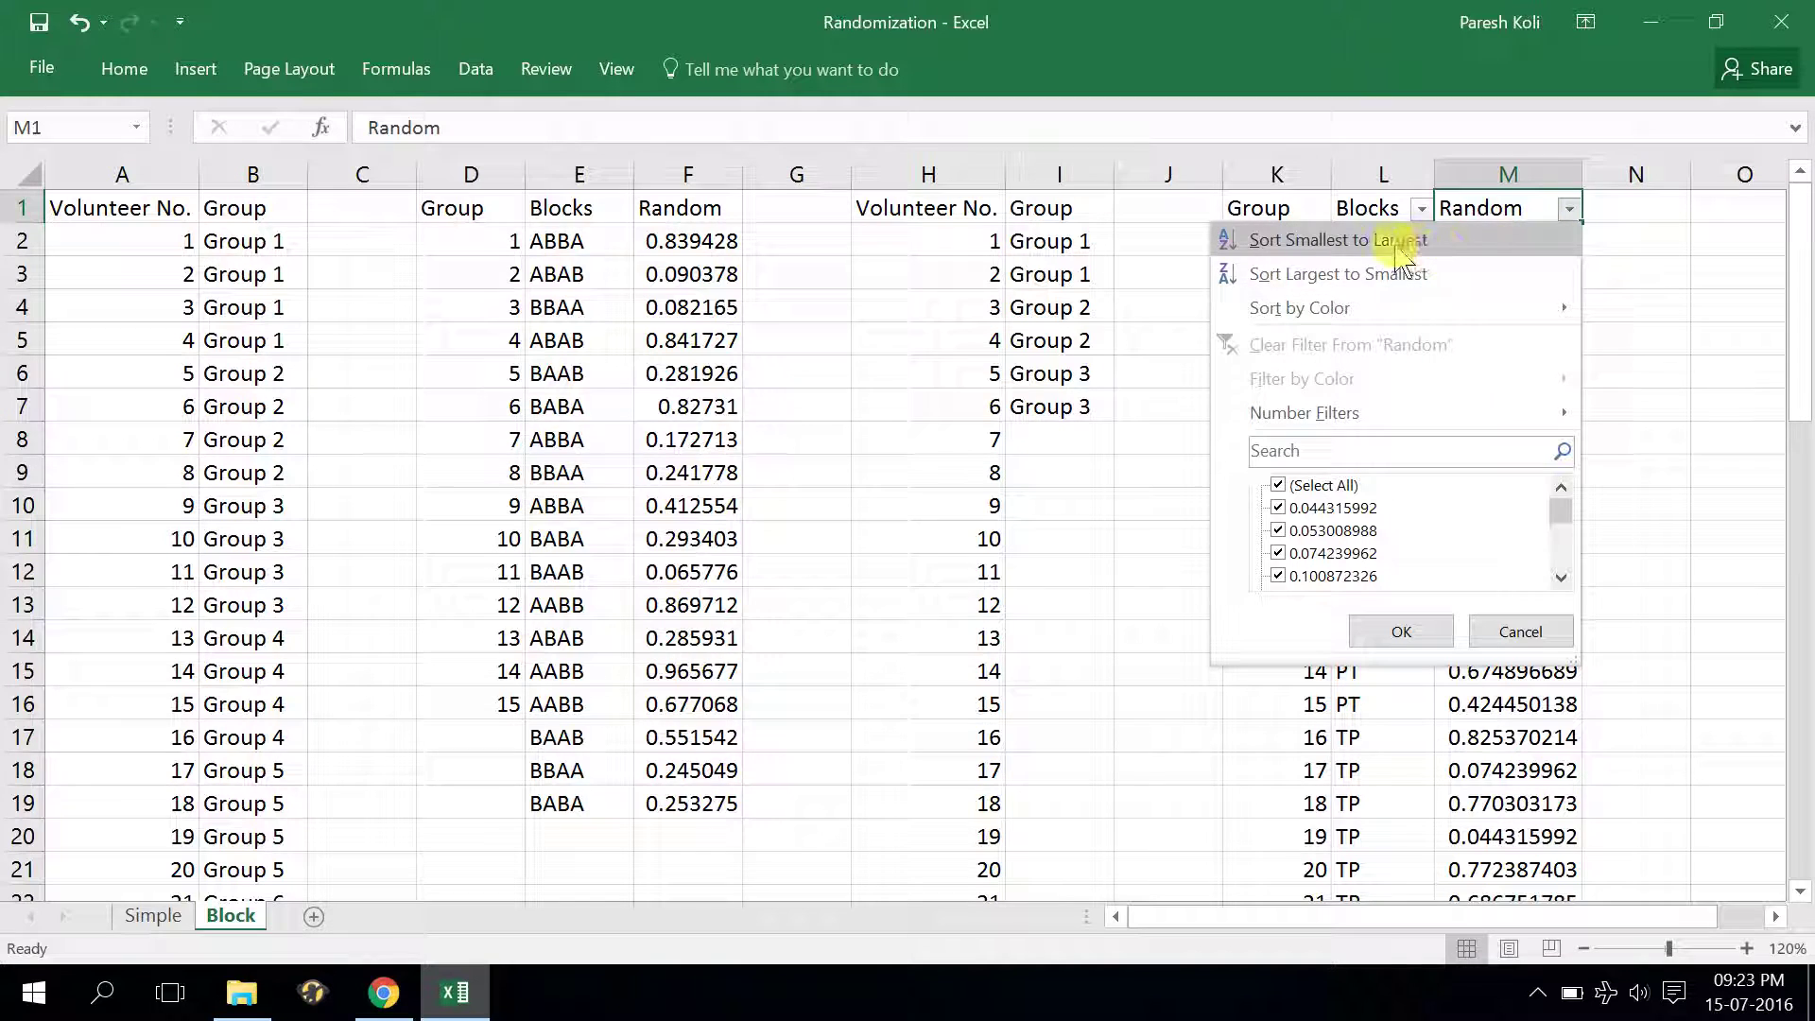
left_click(1648, 269)
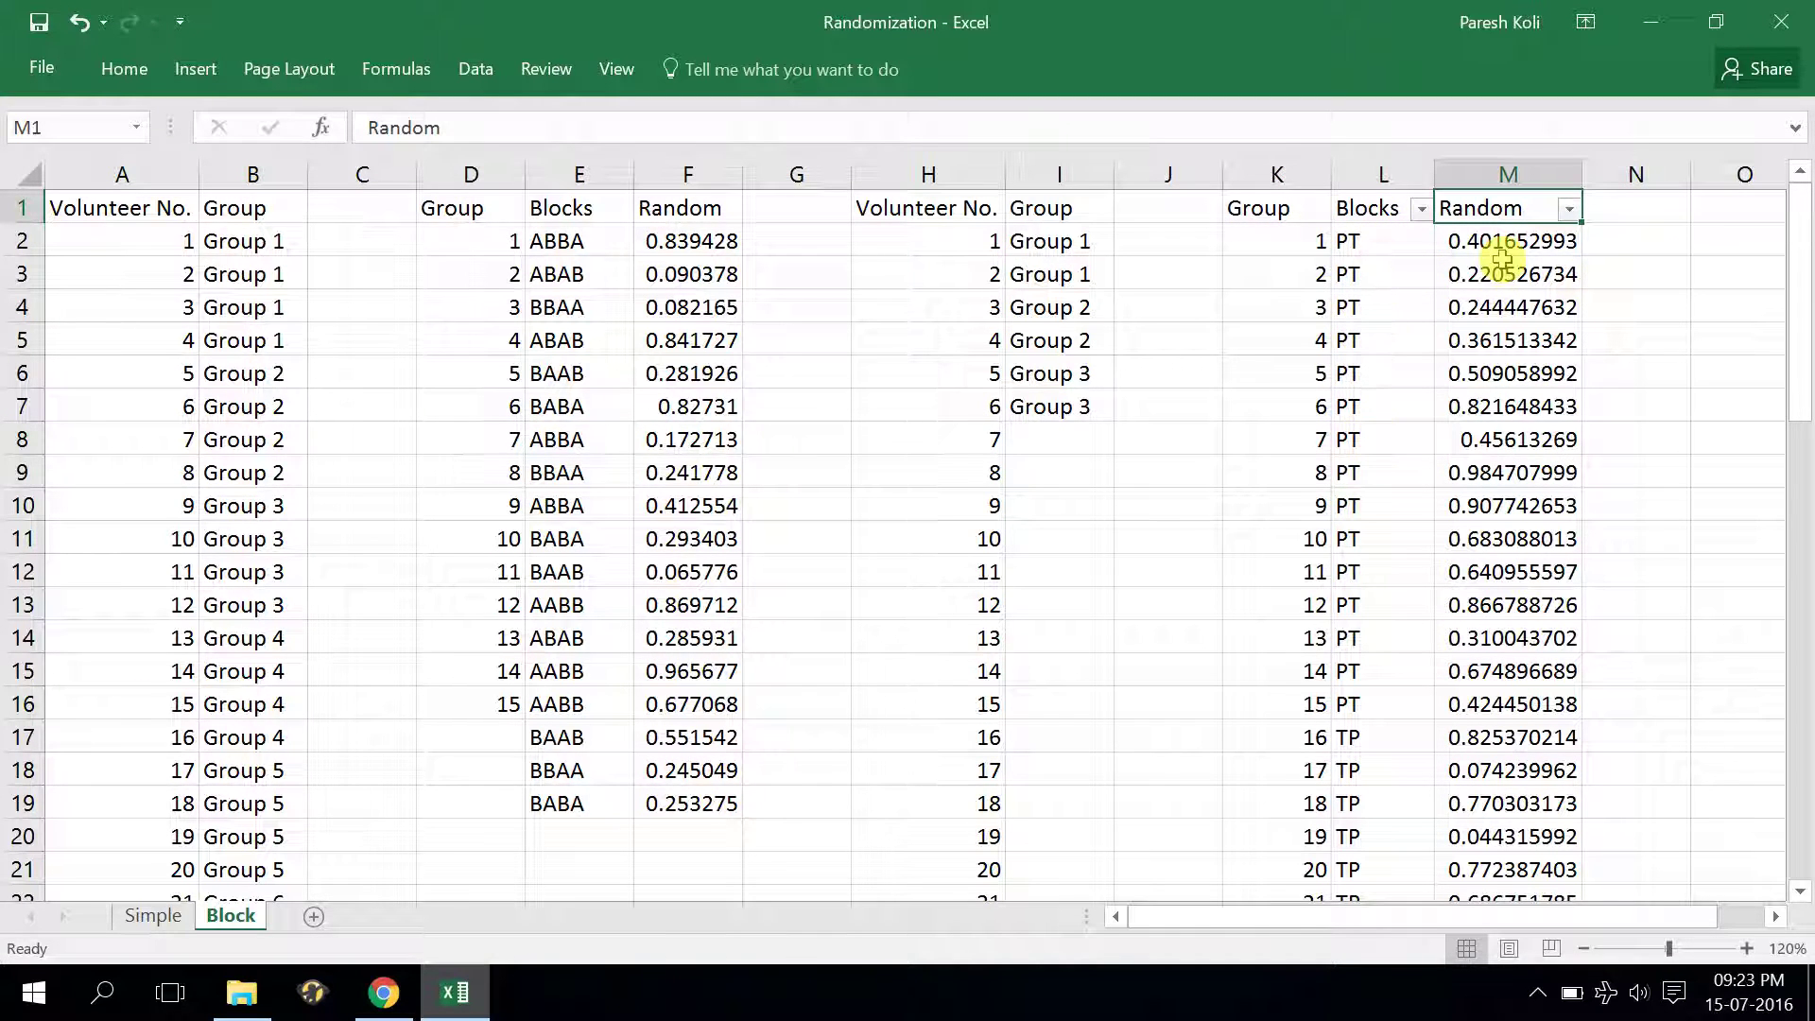
left_click(1568, 209)
left_click(1532, 240)
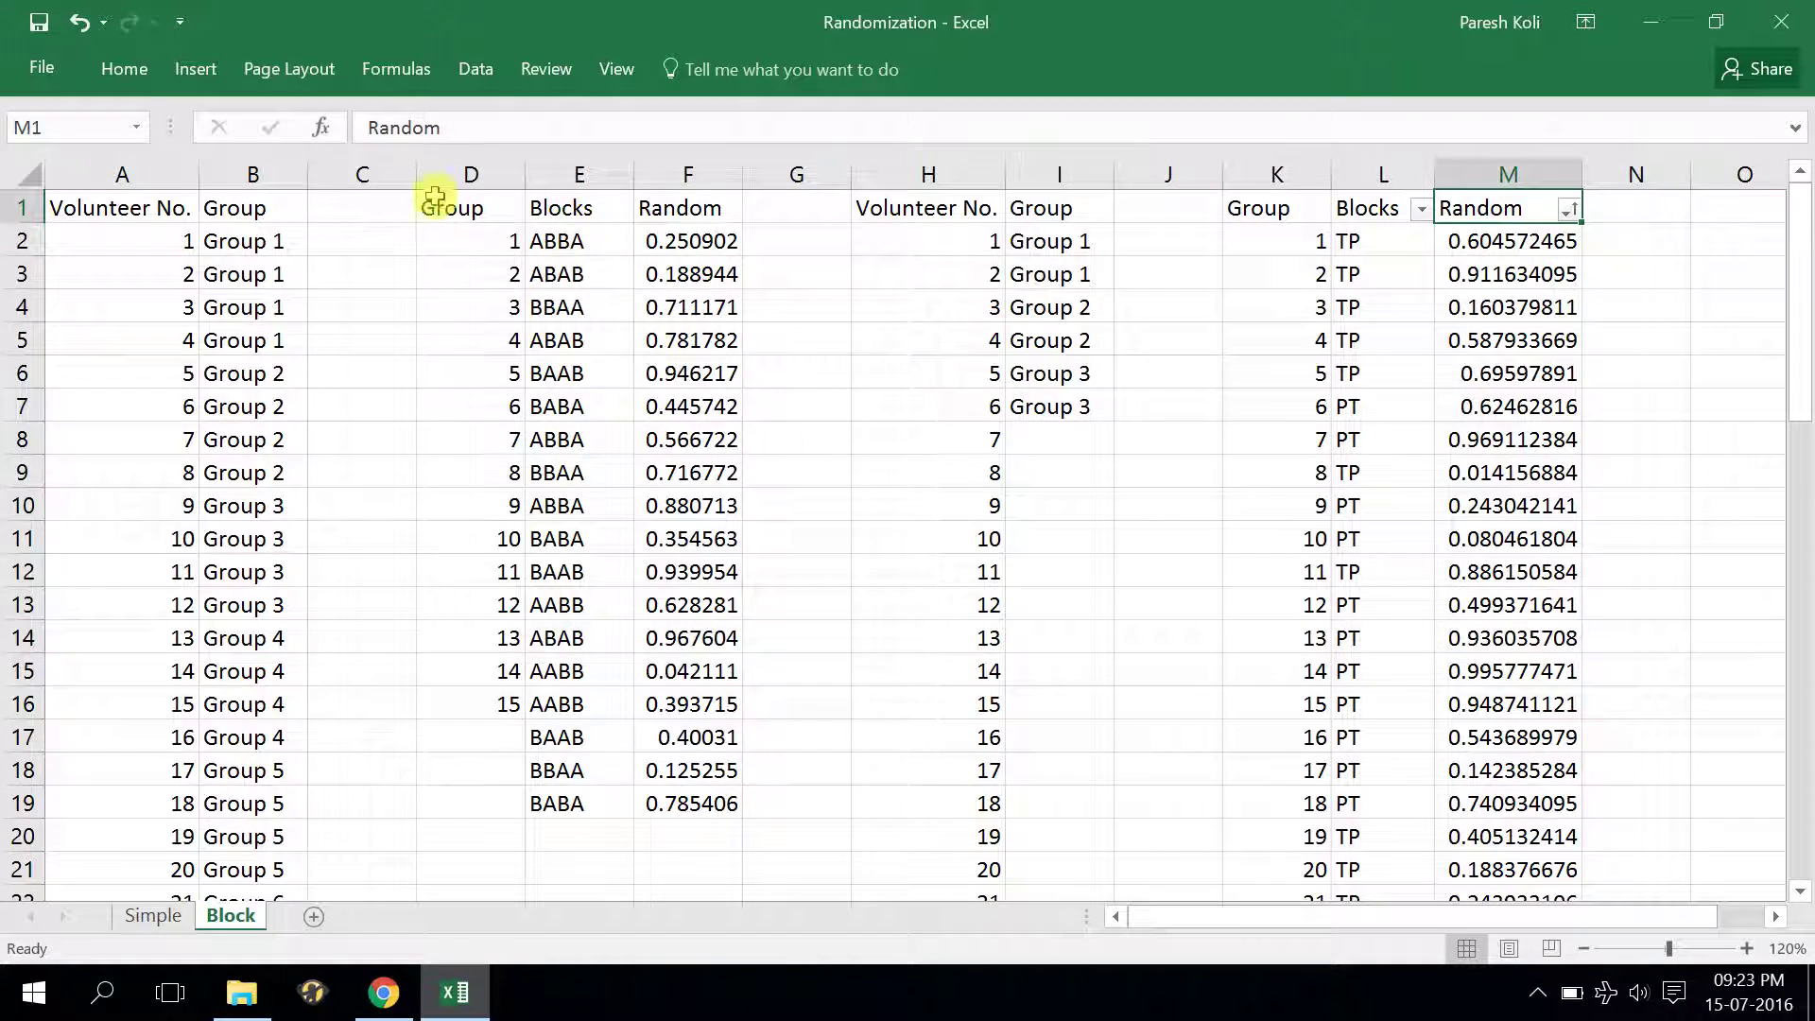
left_click(82, 28)
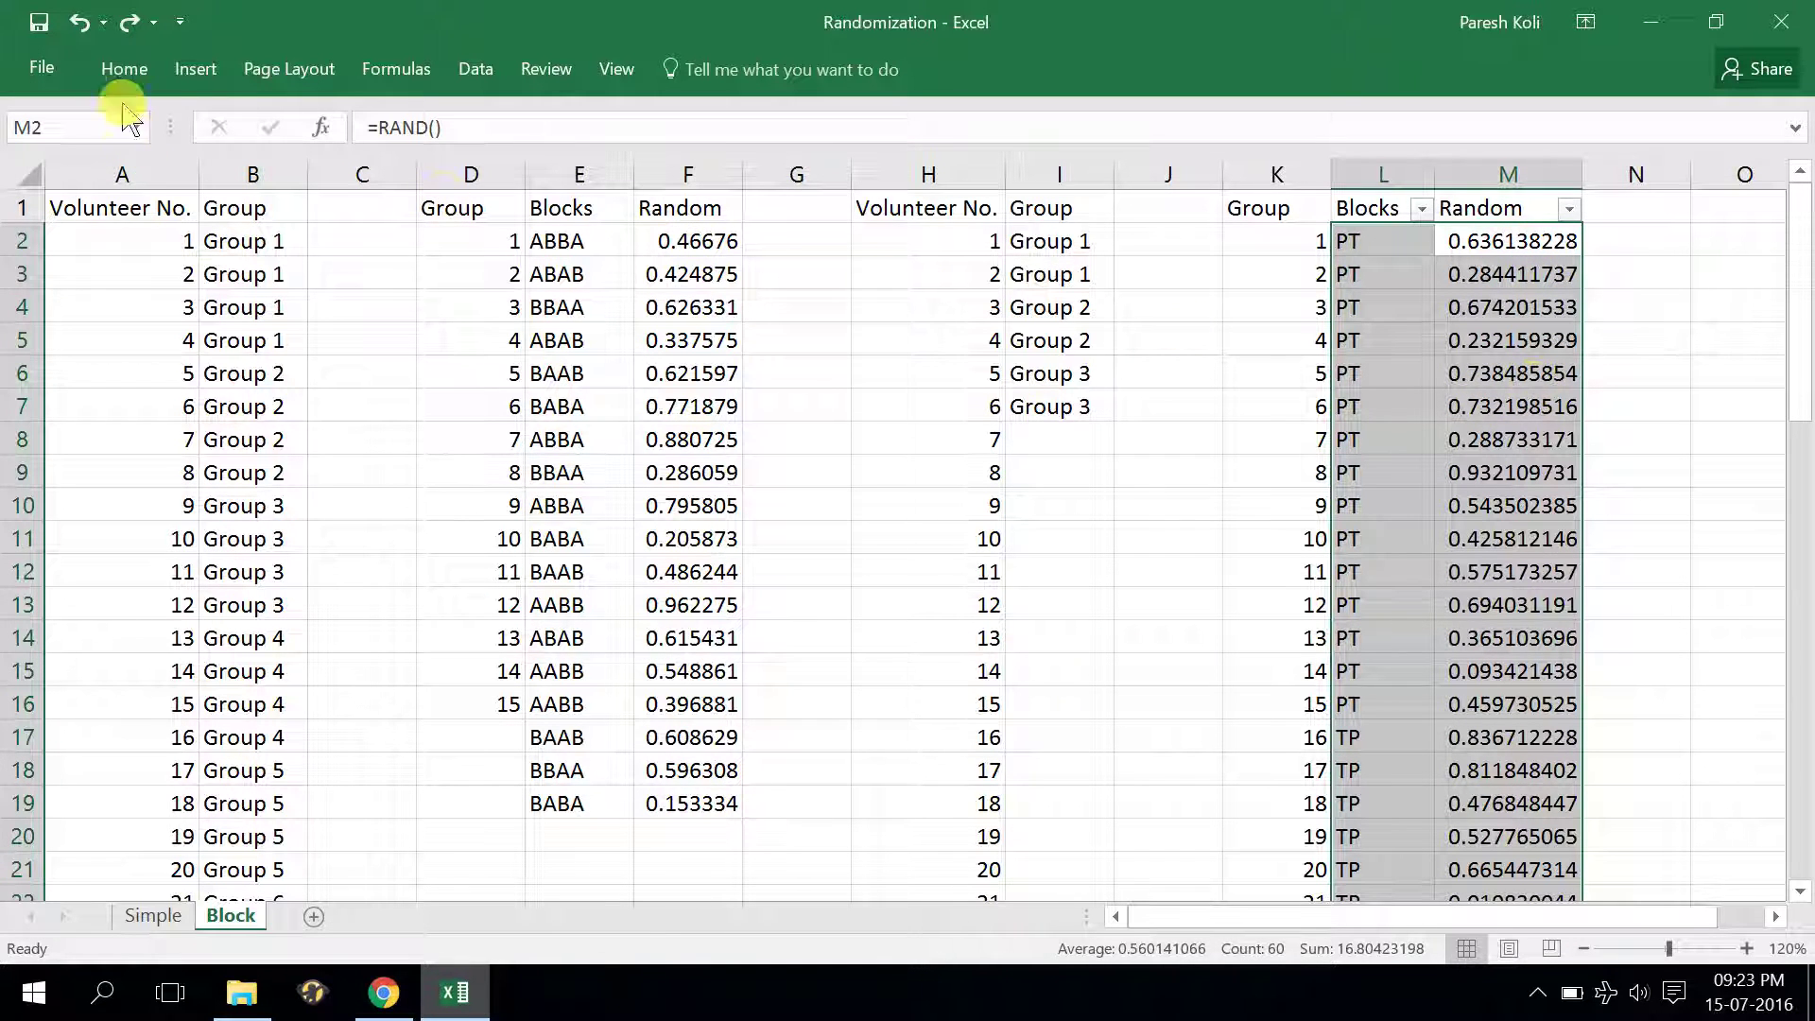
Redo the Random smallest-to-largest sort and review the shuffled group numbers and PT/TP blocks
left_click(126, 26)
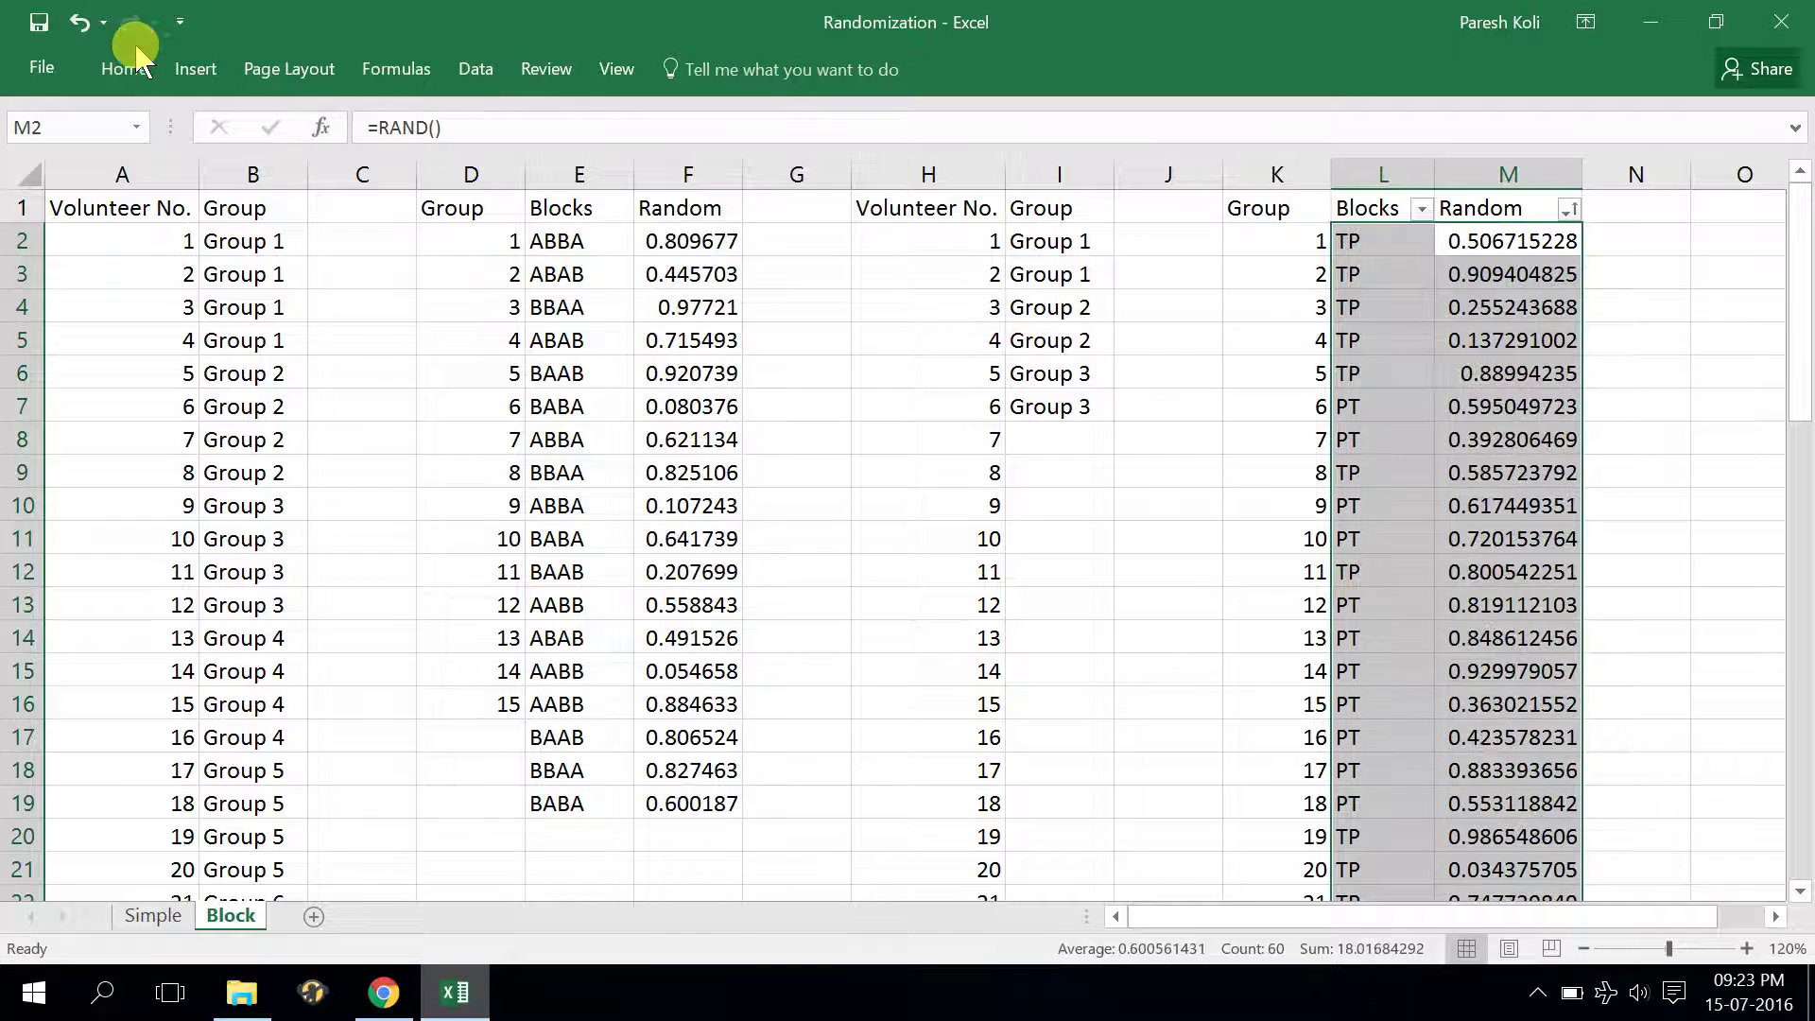
left_click(1306, 241)
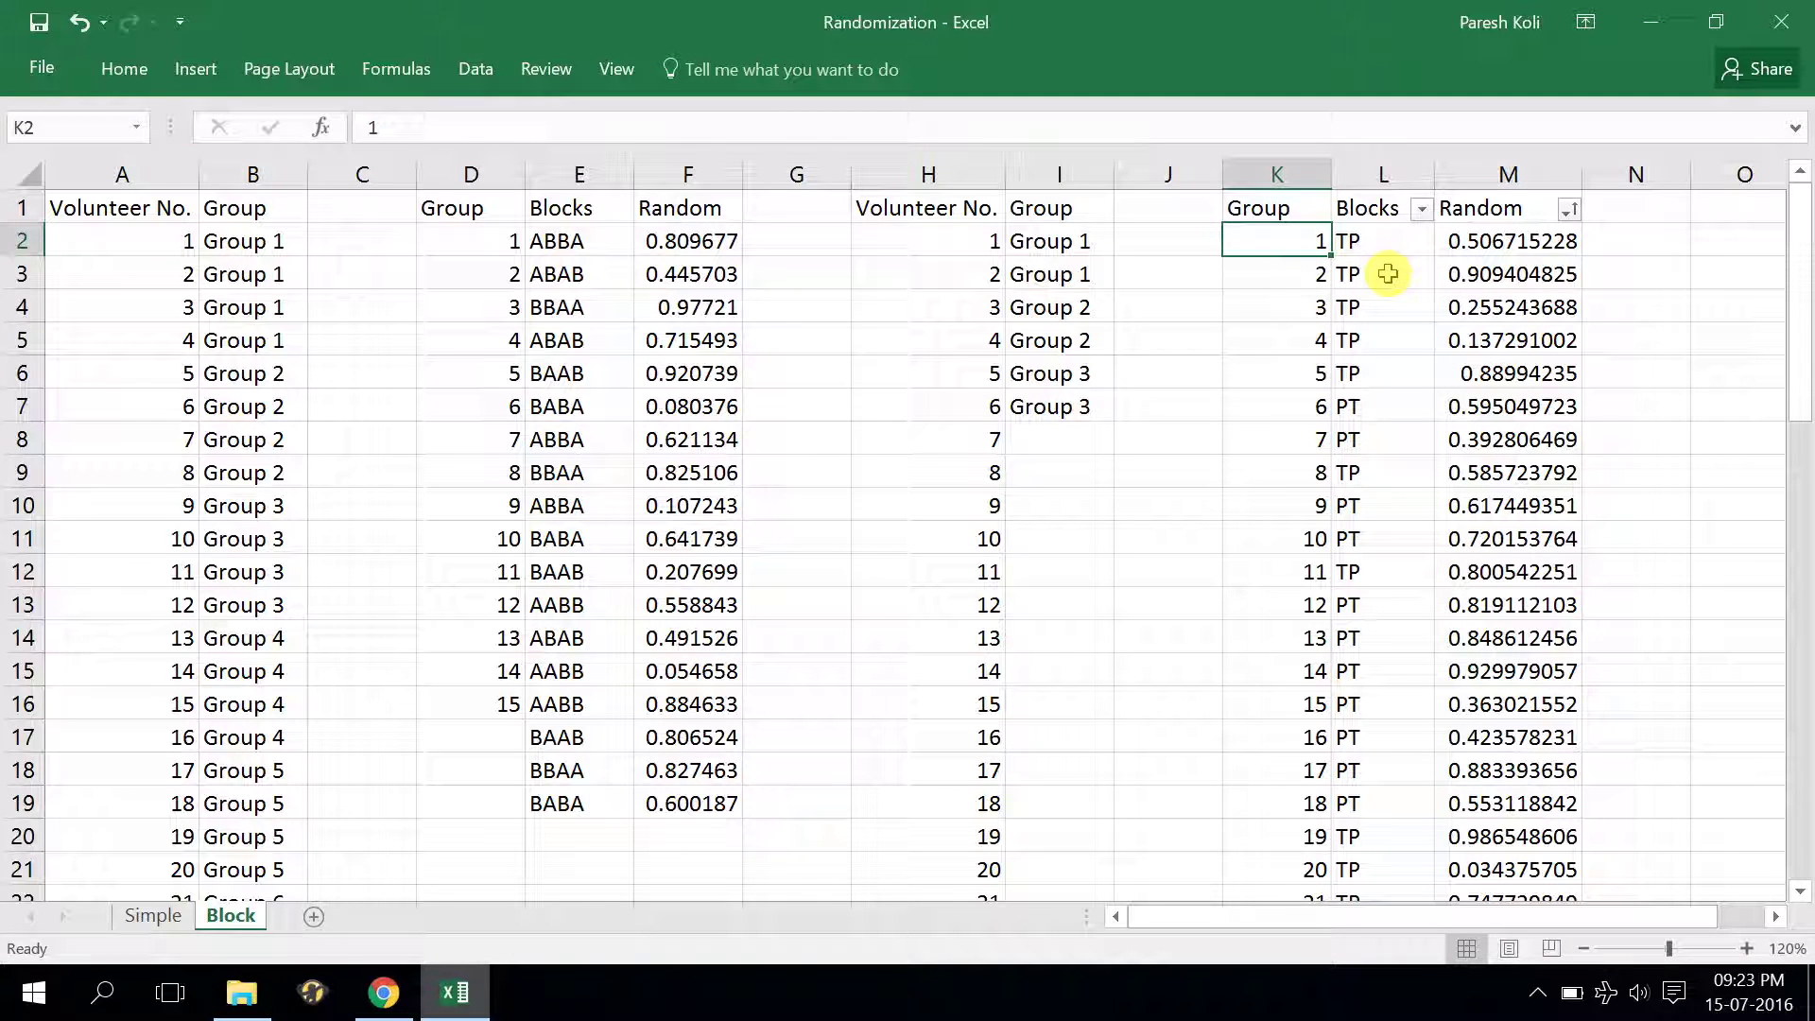
left_click(1297, 404)
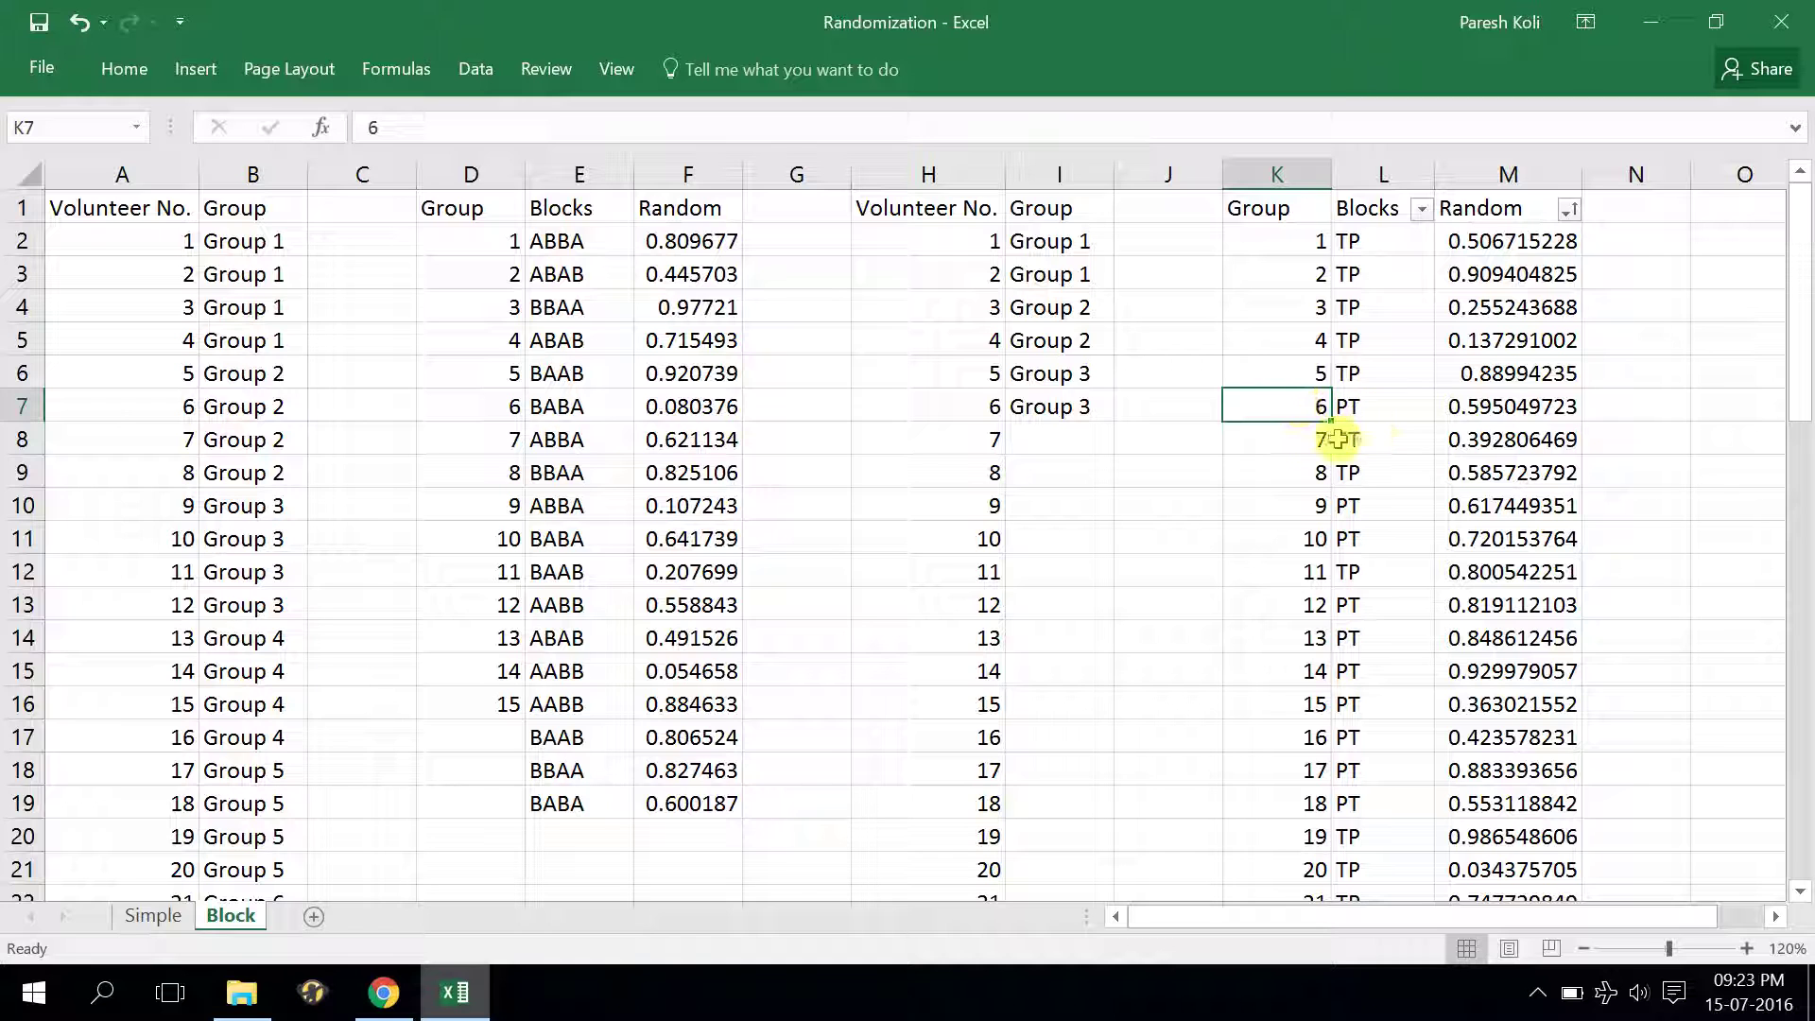
left_click(1302, 439)
left_click(1370, 441)
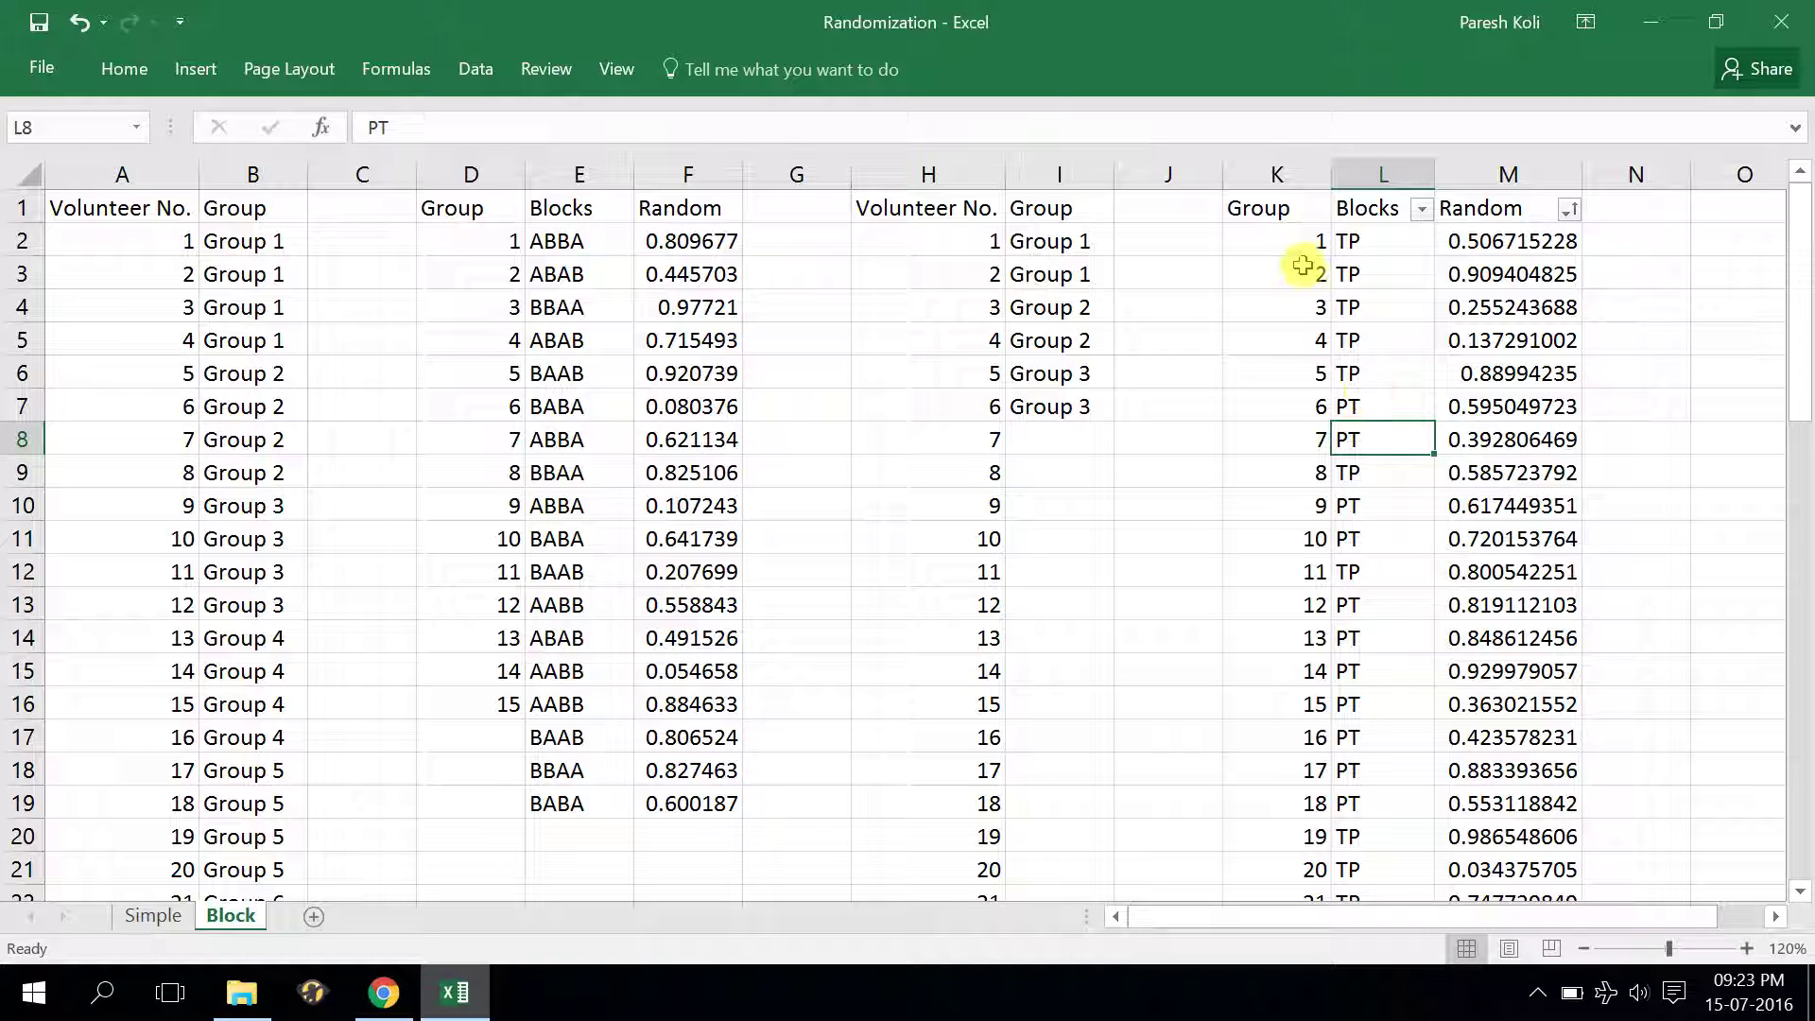
left_click_drag(1270, 243, 1263, 359)
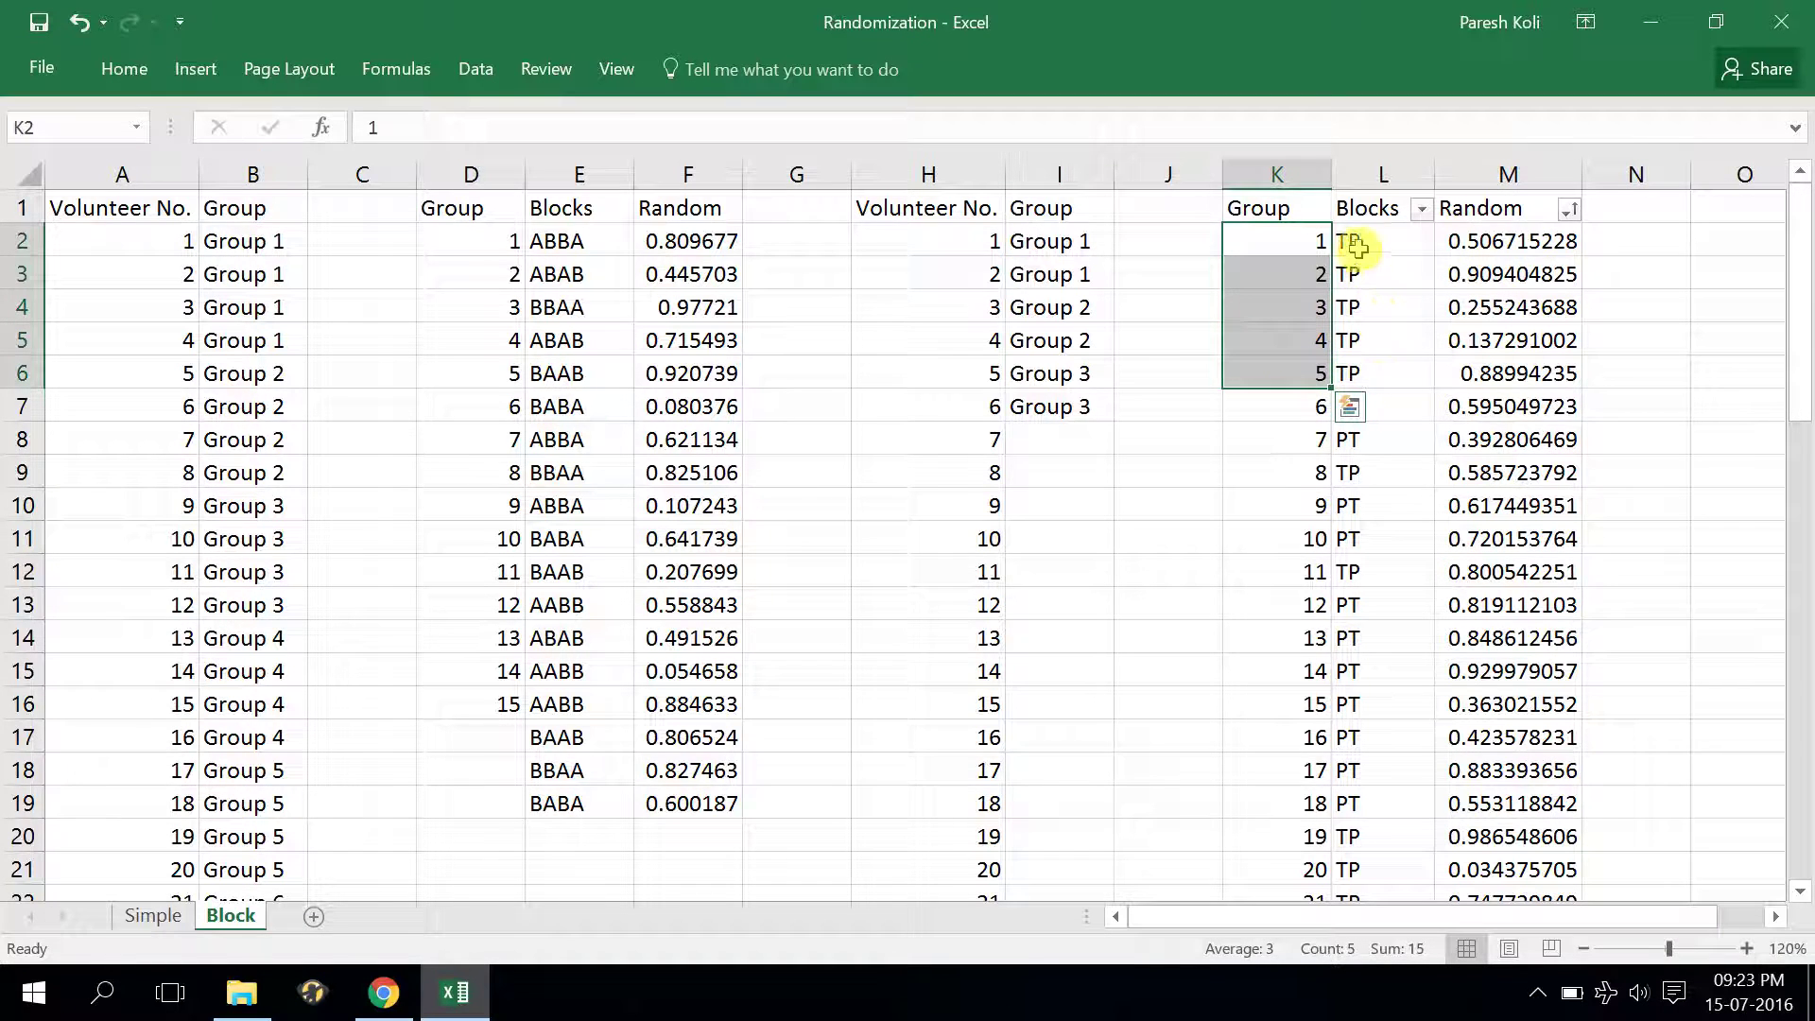
left_click_drag(1366, 241, 1359, 373)
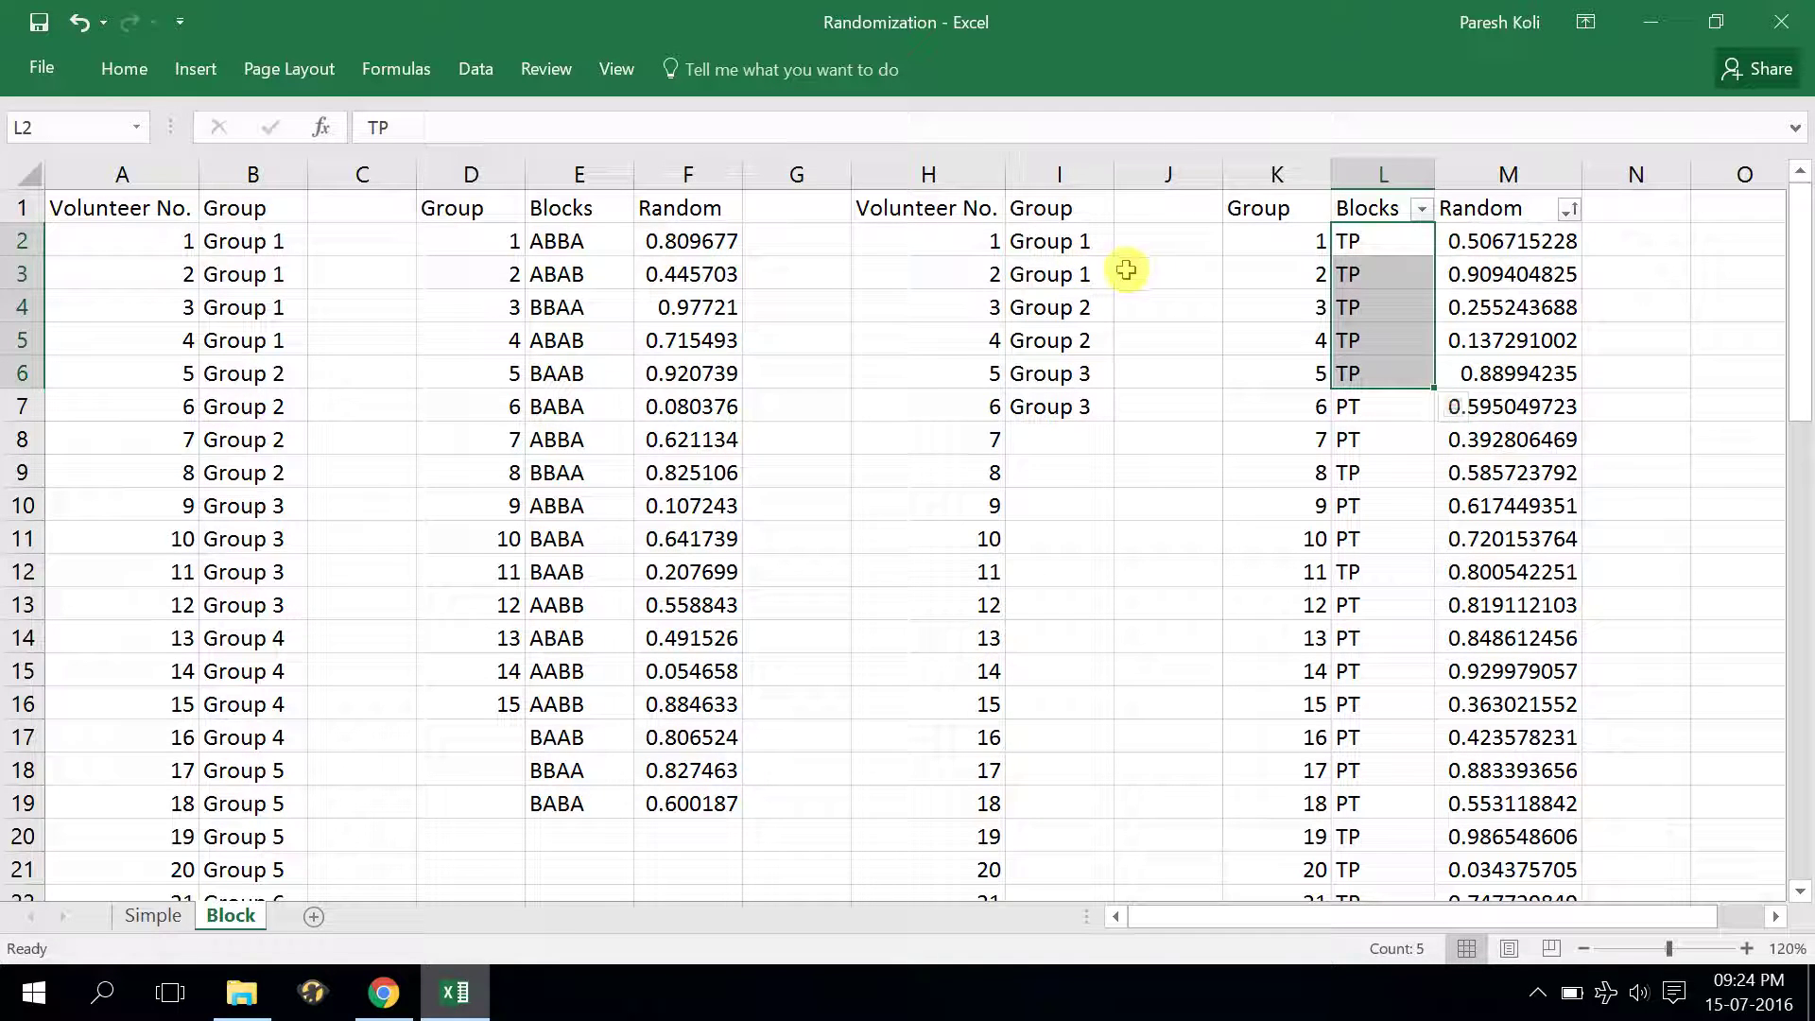
Enter the sequence letters T, P, T, P in column J beside volunteers 1–4
left_click(991, 247)
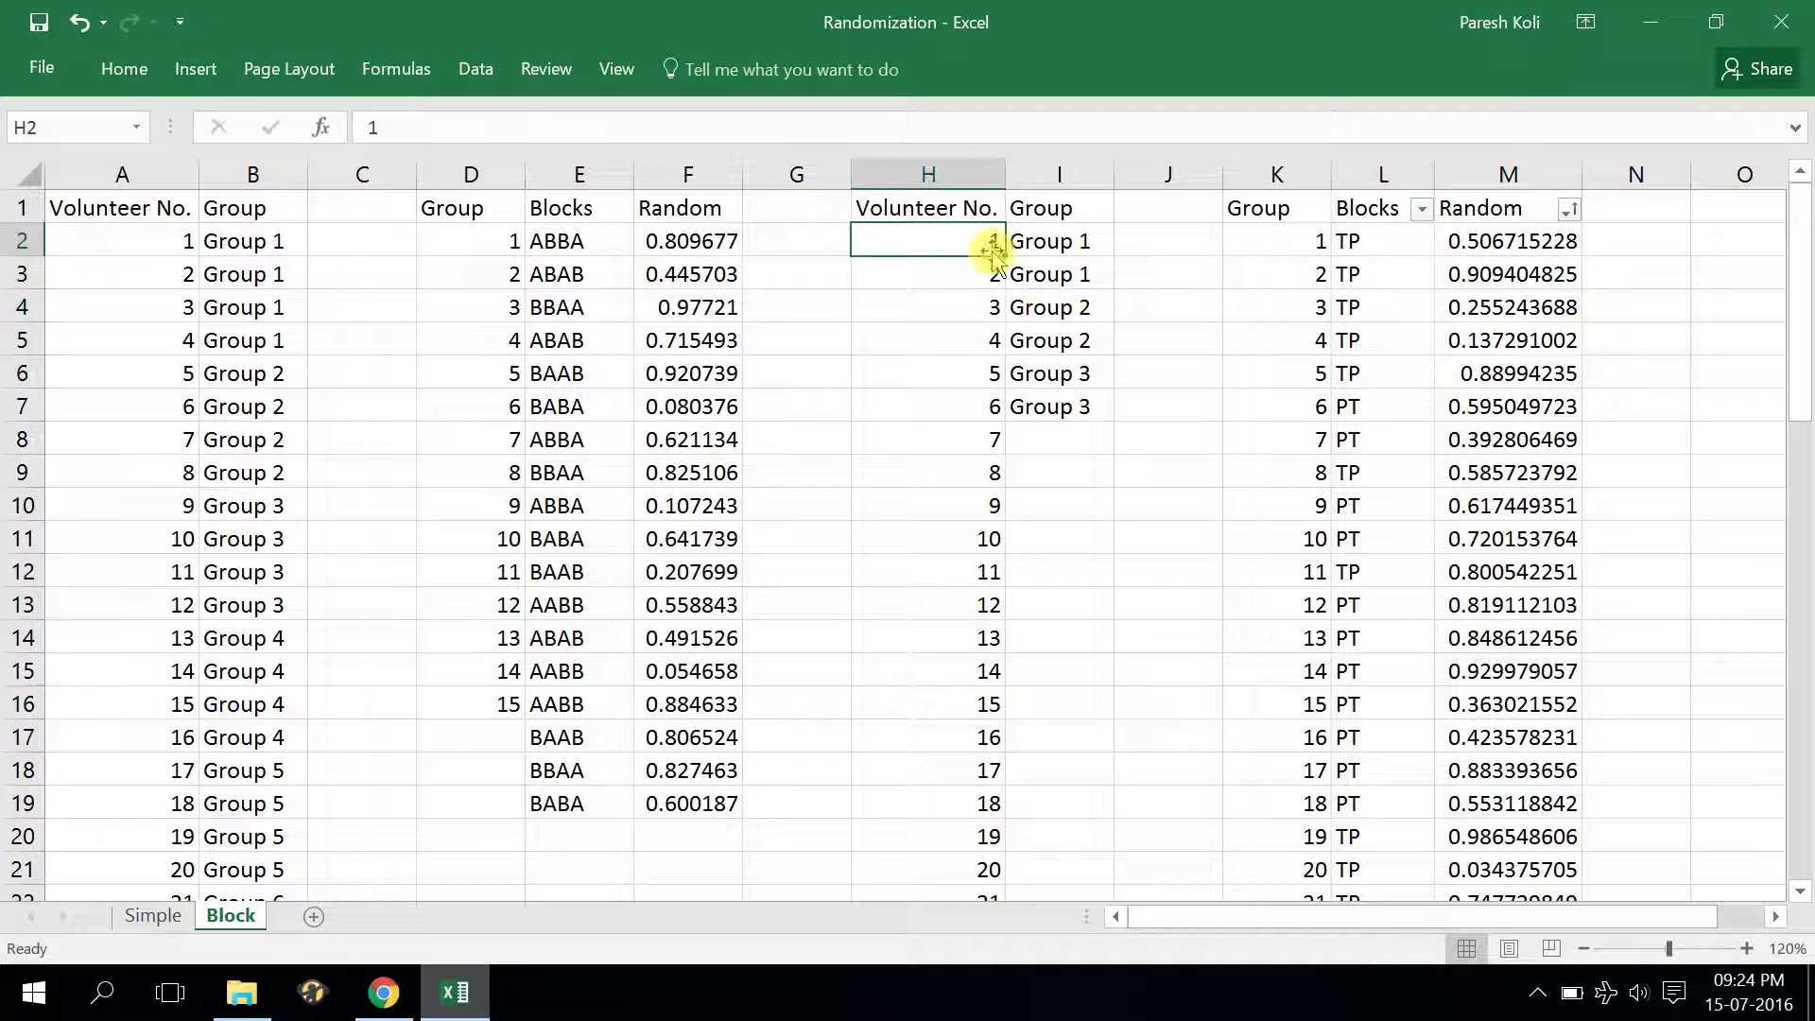
left_click(1156, 246)
type("T")
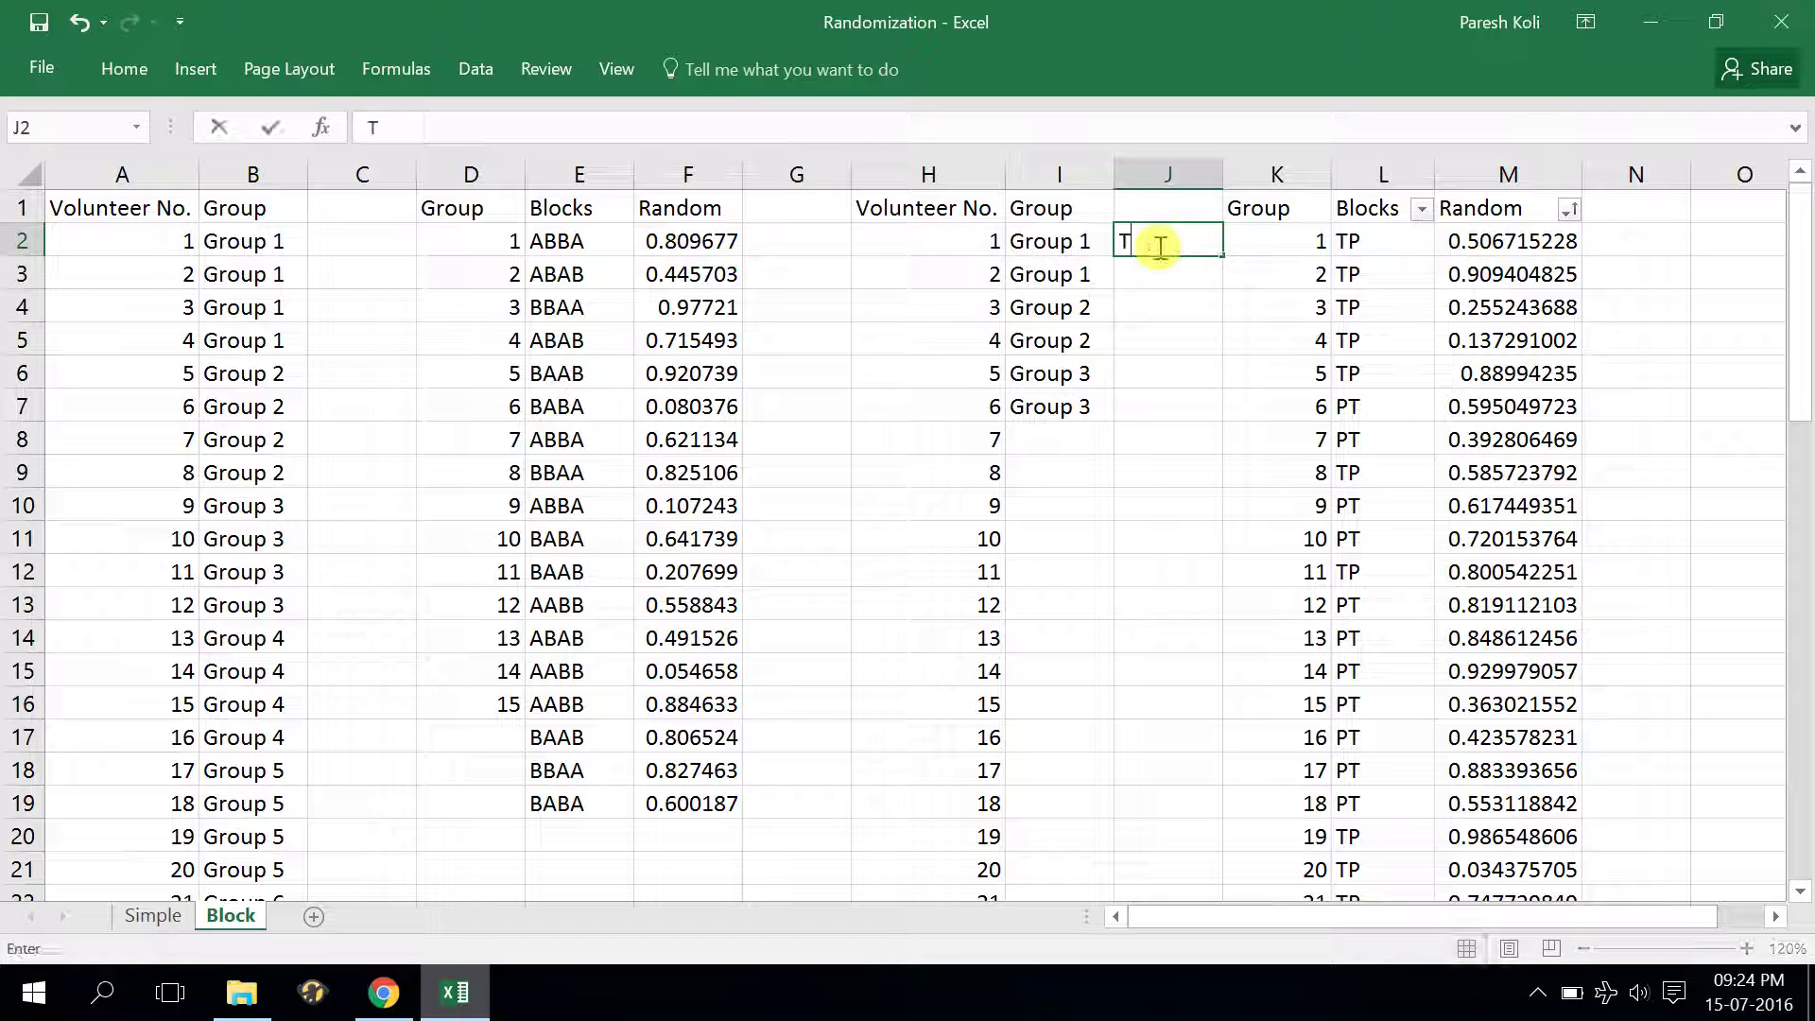
key("Return")
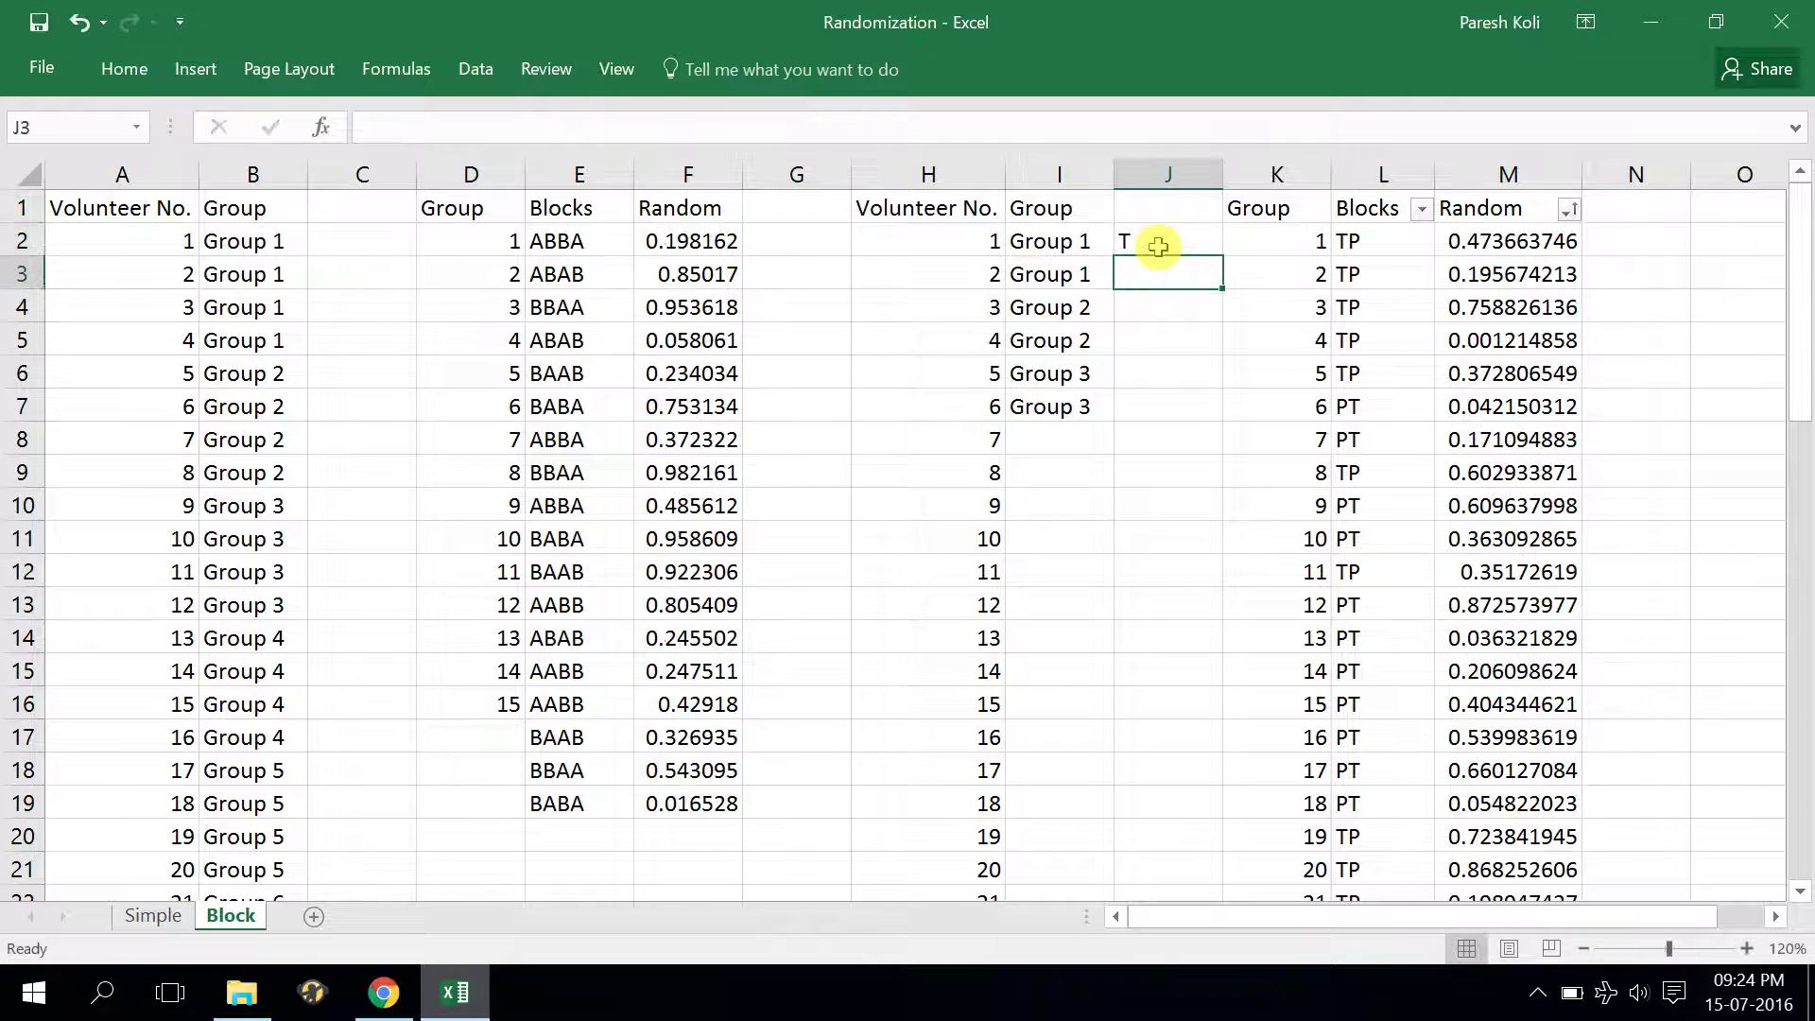
type("P")
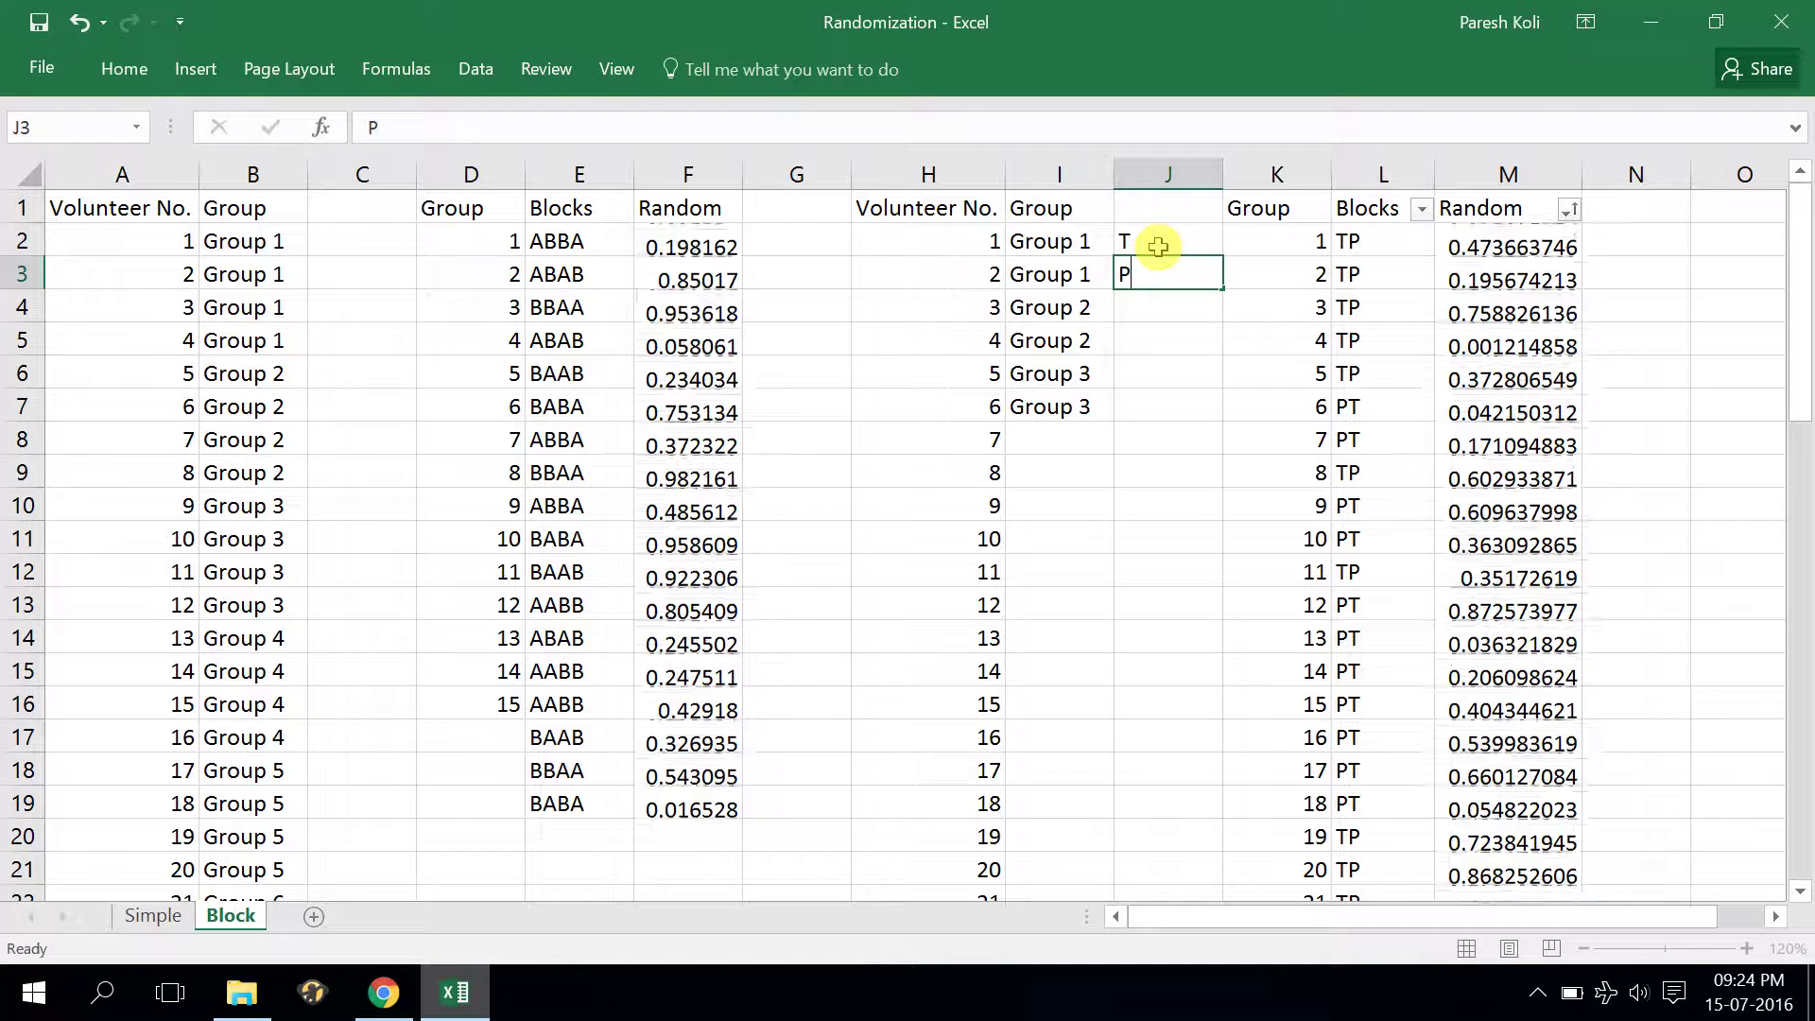
key("Return")
type("T")
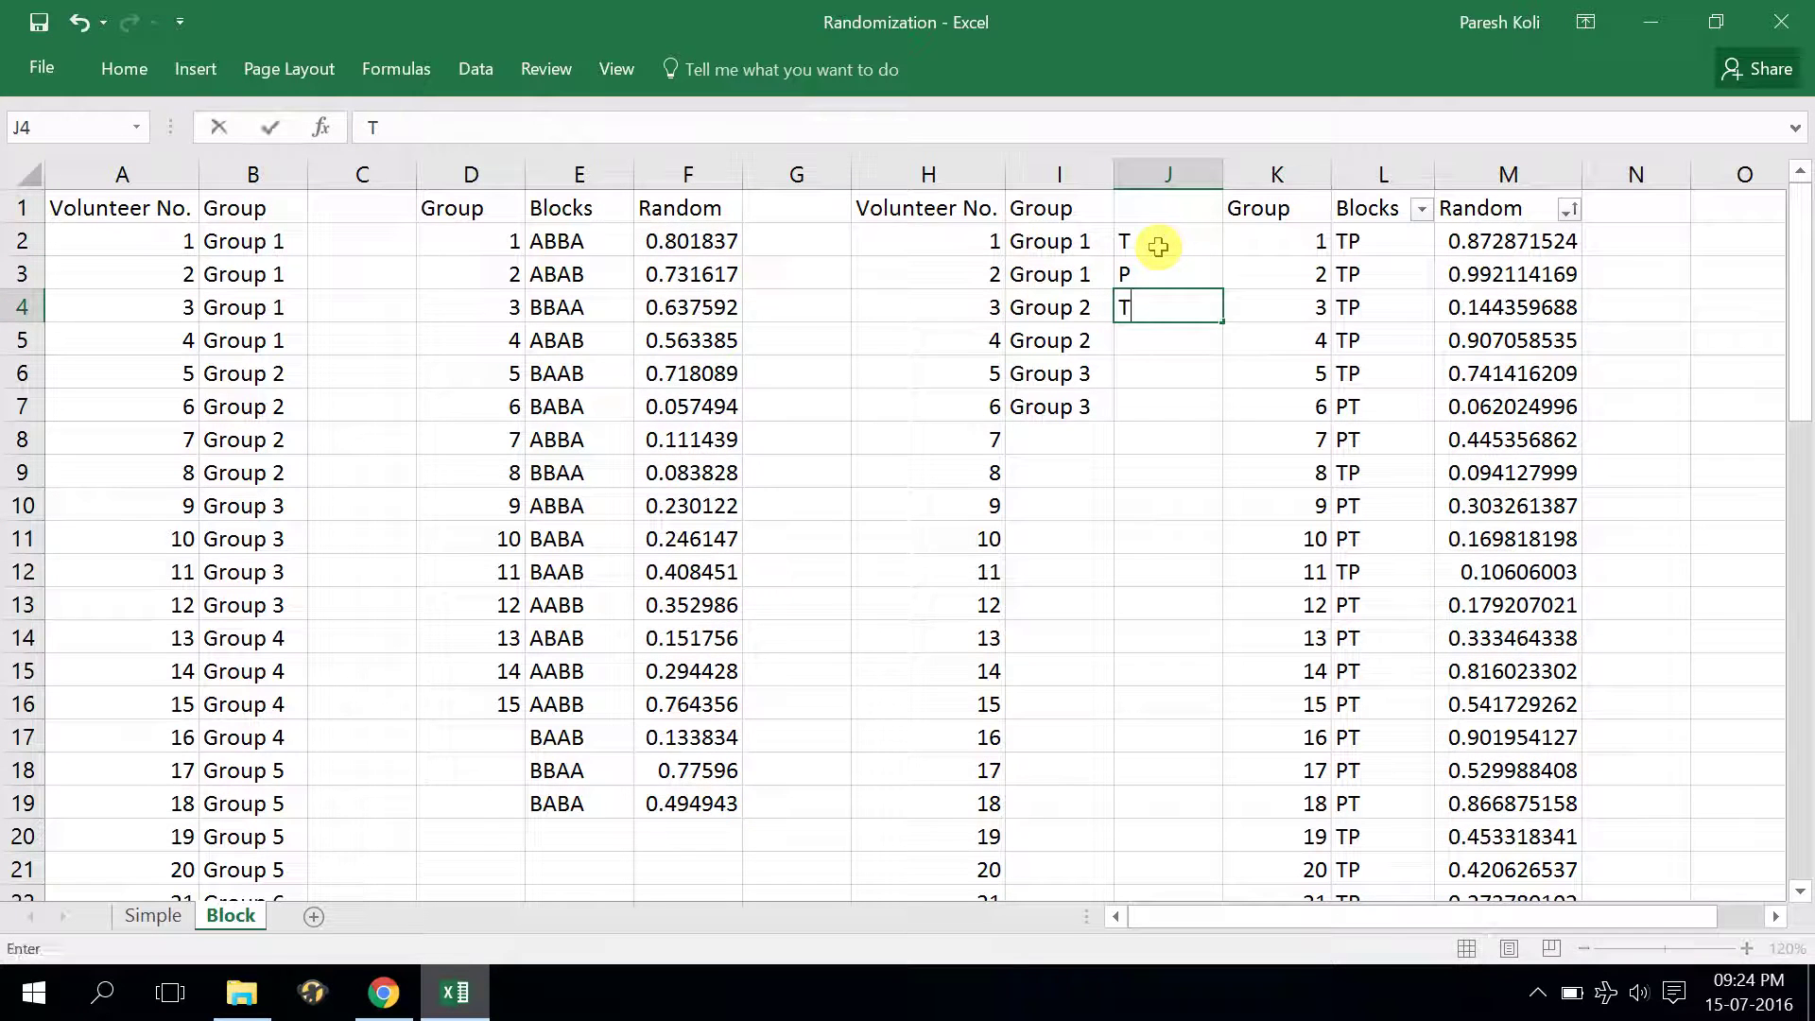
key("Return")
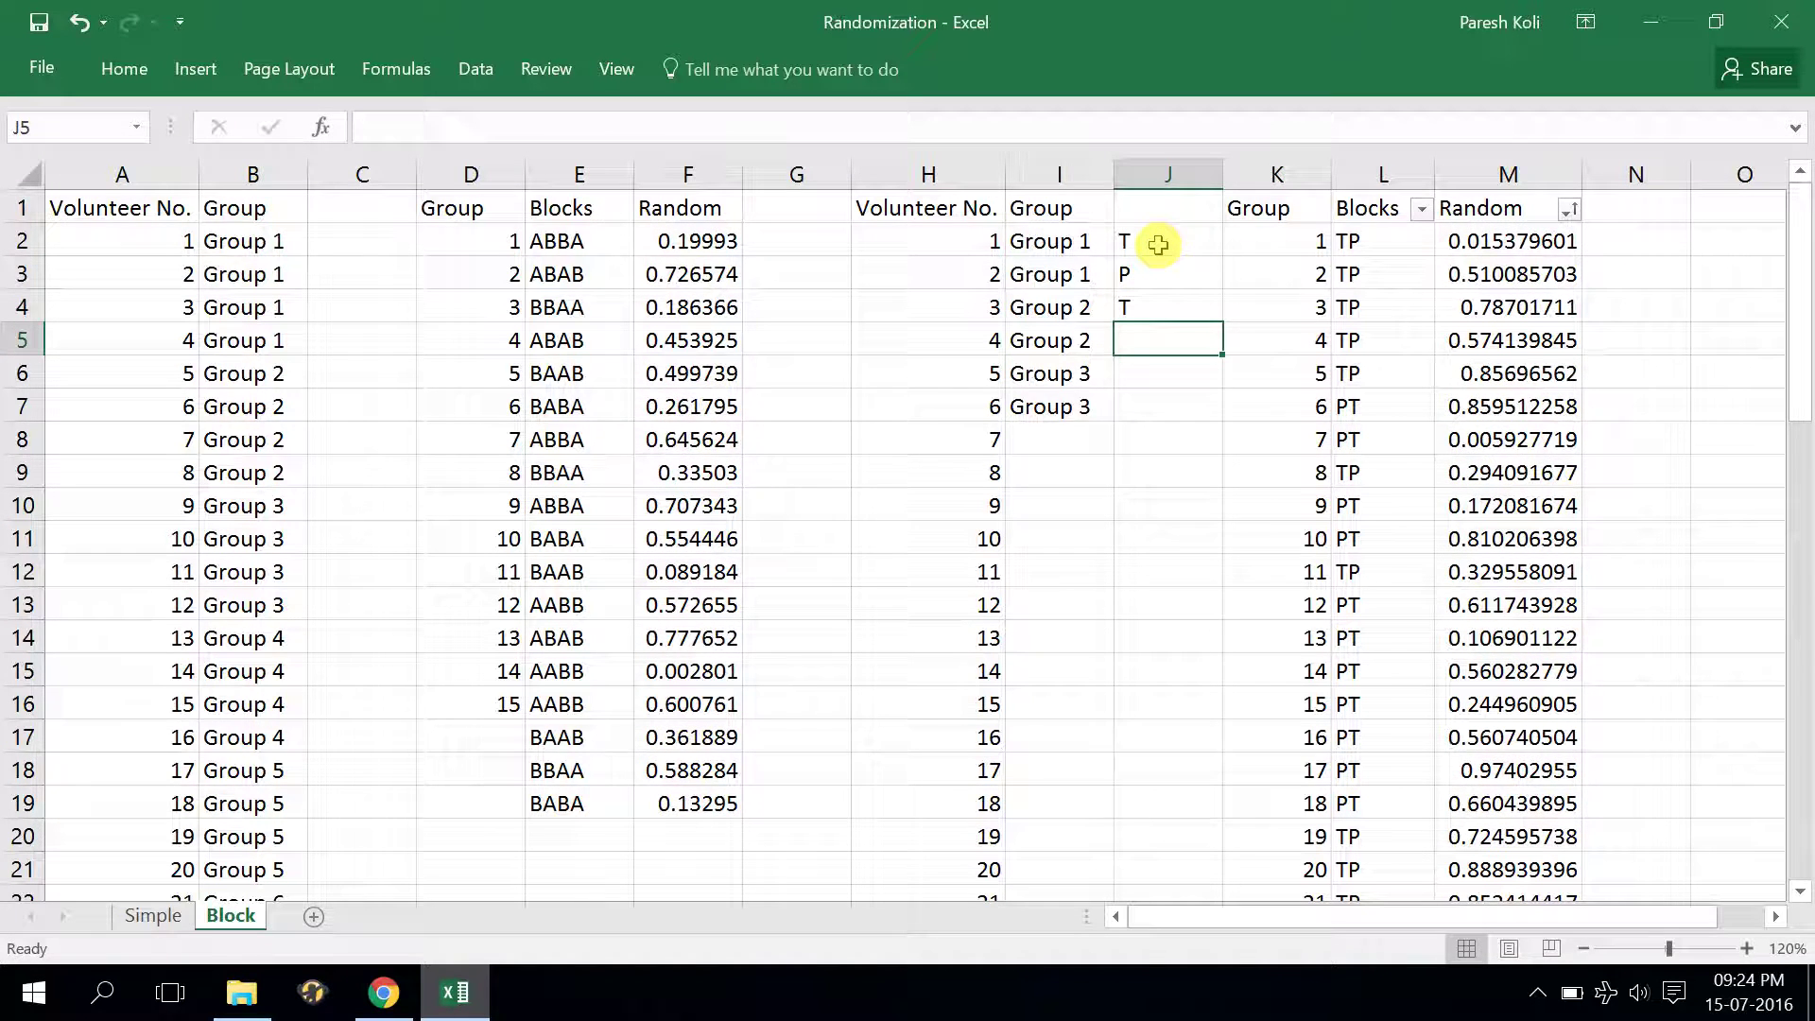
type("P")
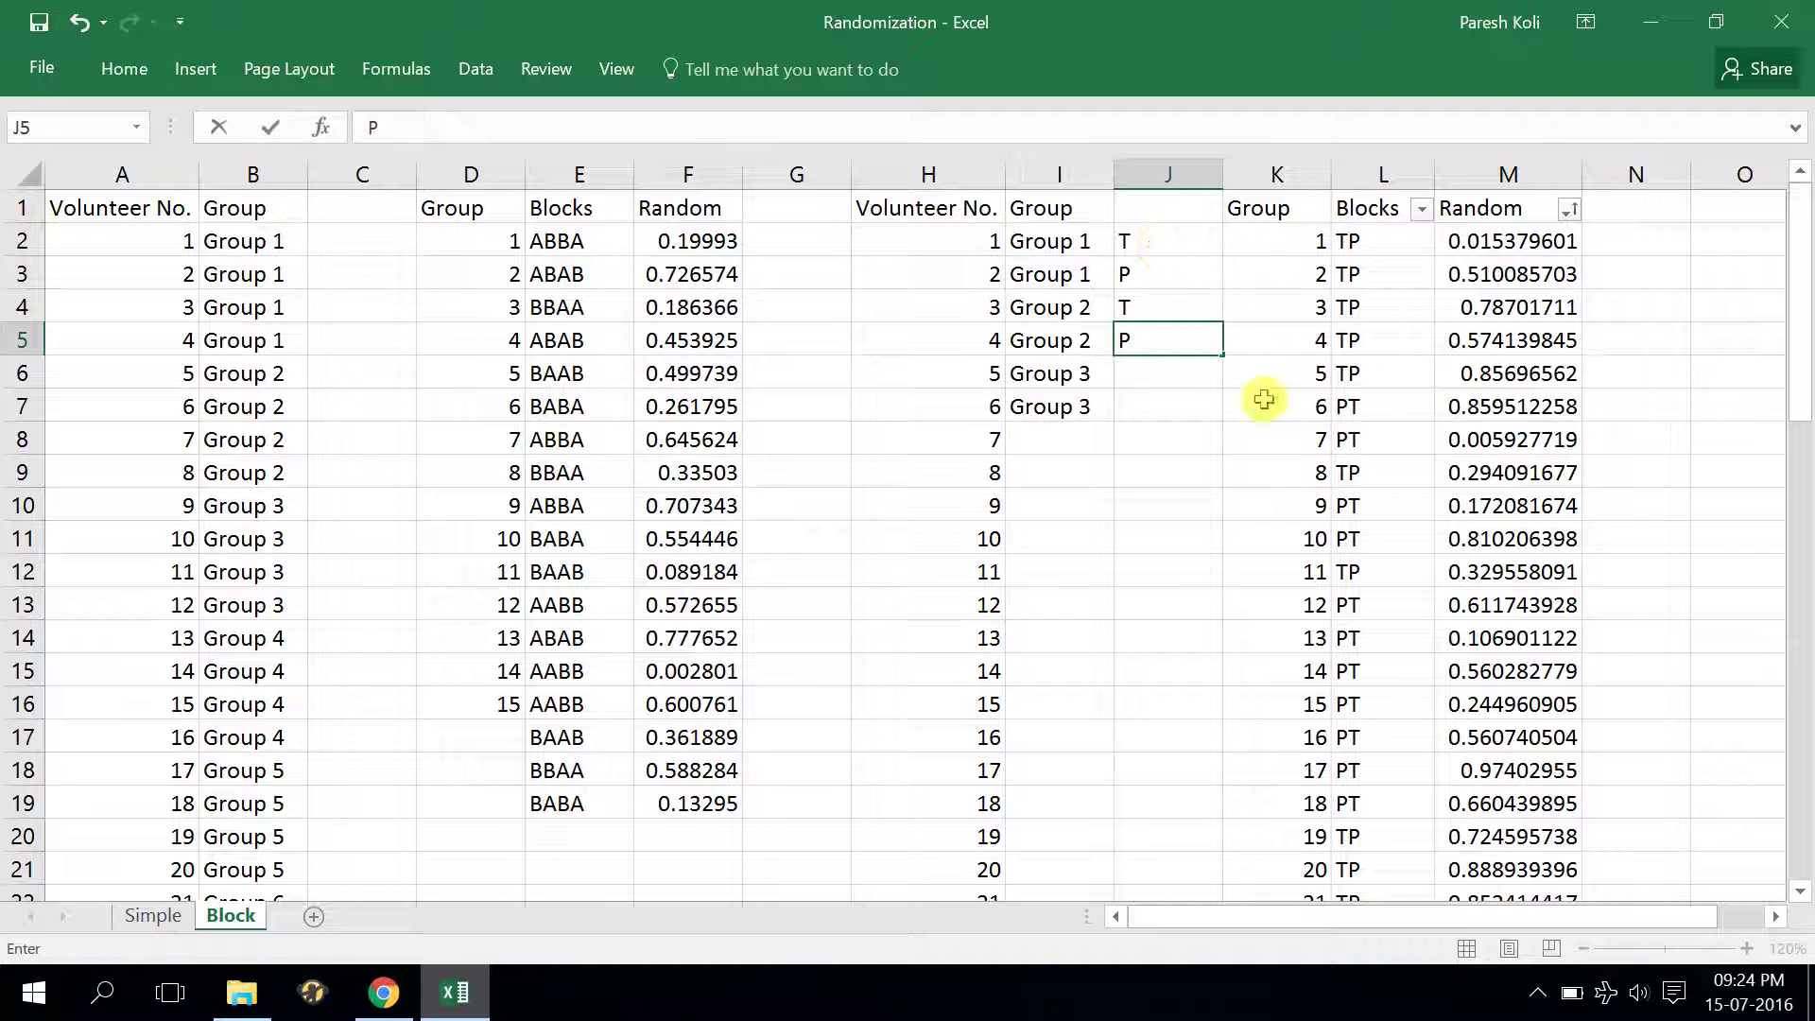
left_click(1320, 407)
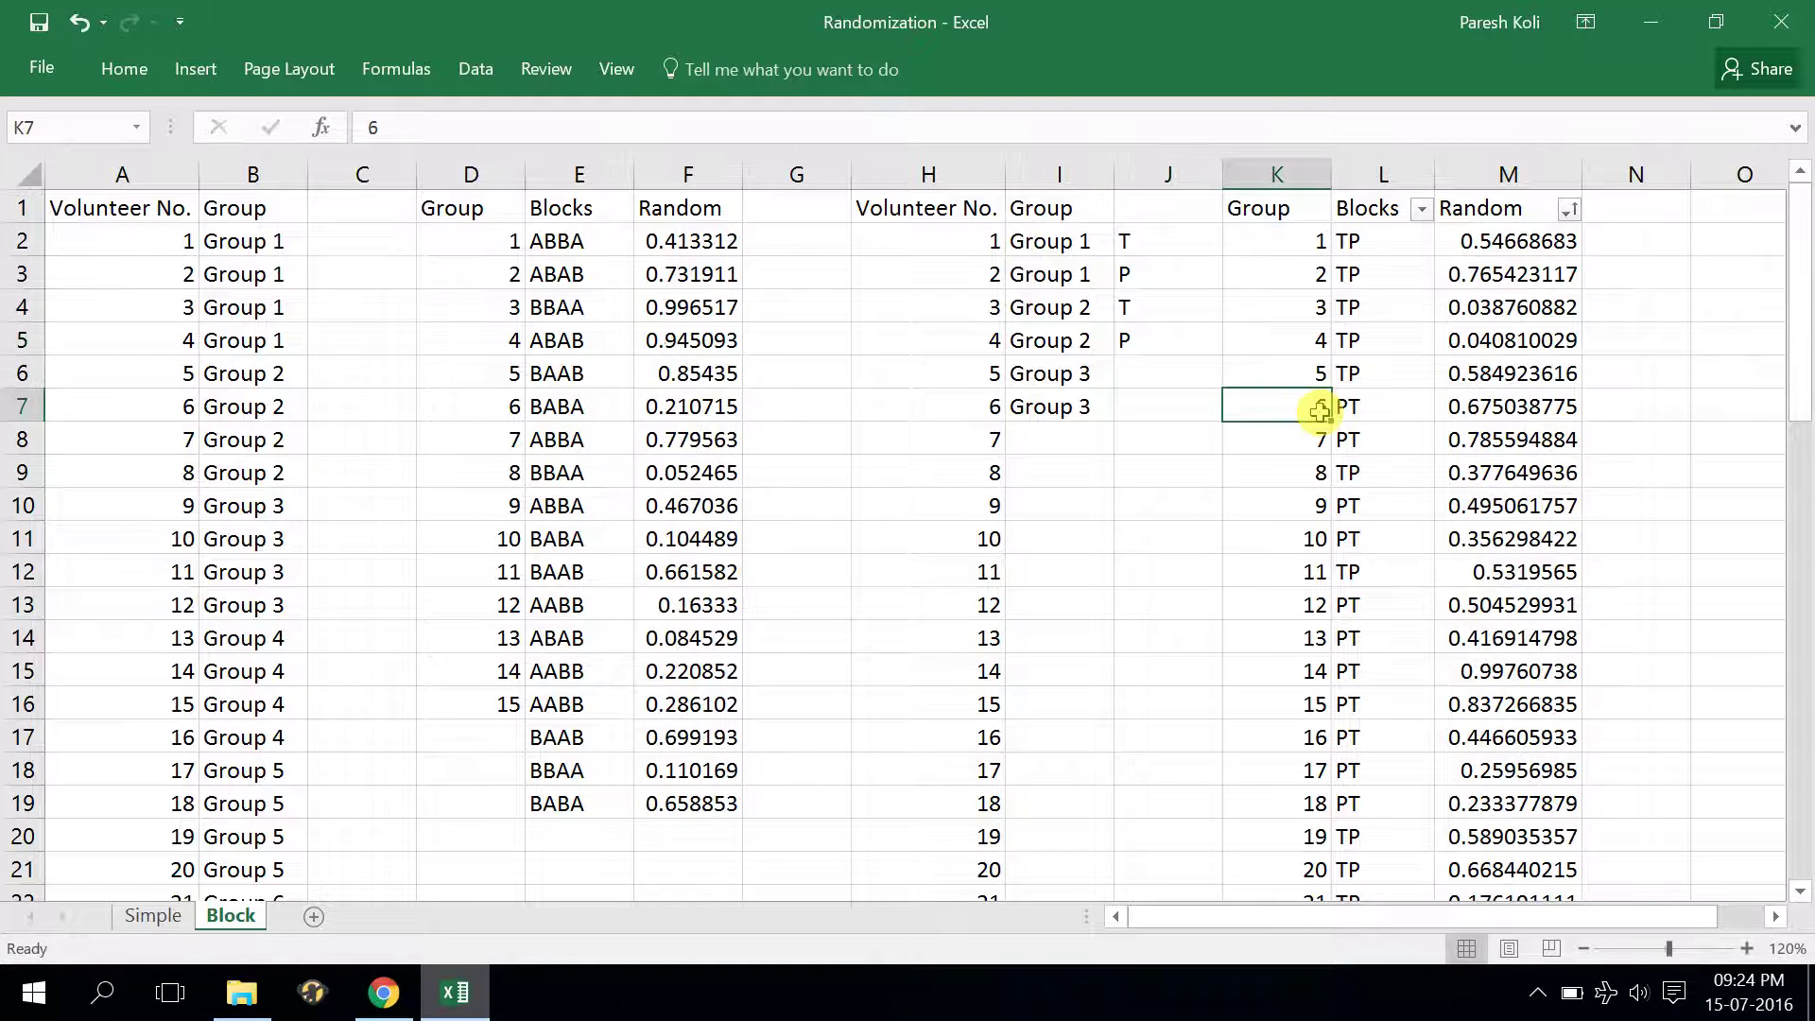
Enter P, T, P, T in column J beside volunteers 11–14, following group 7's PT sequence
left_click(1137, 573)
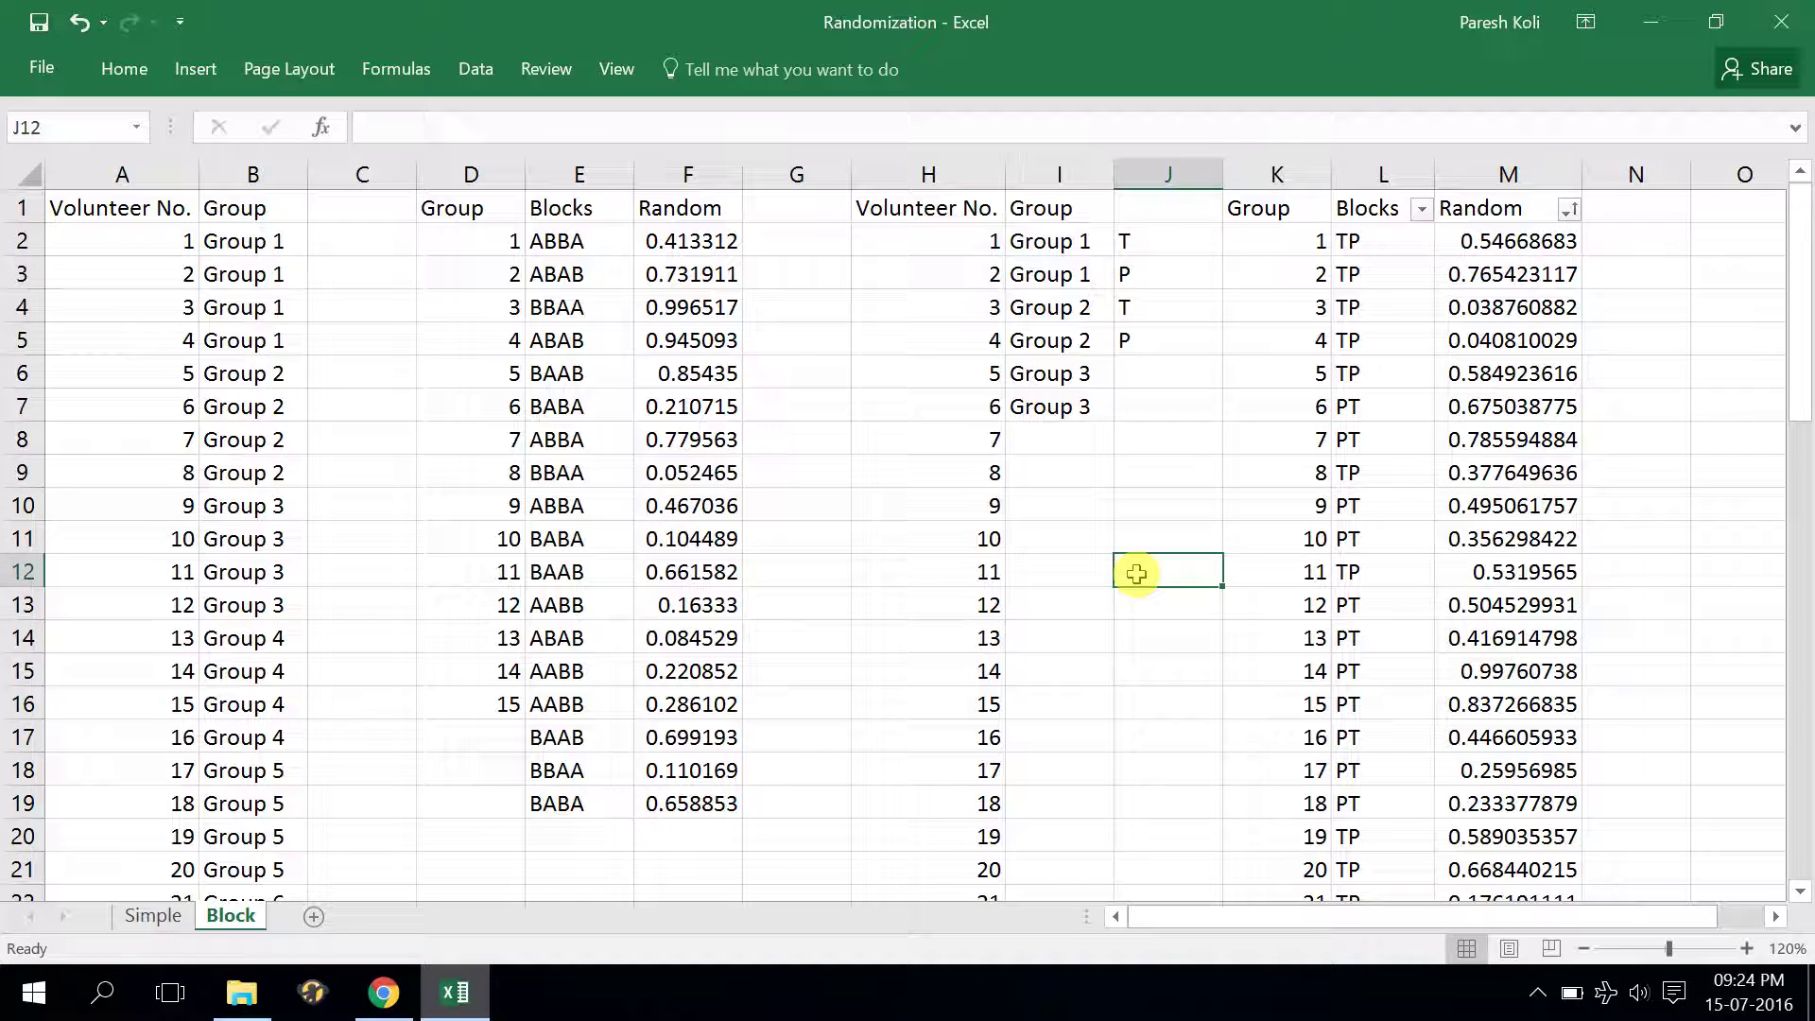
type("P")
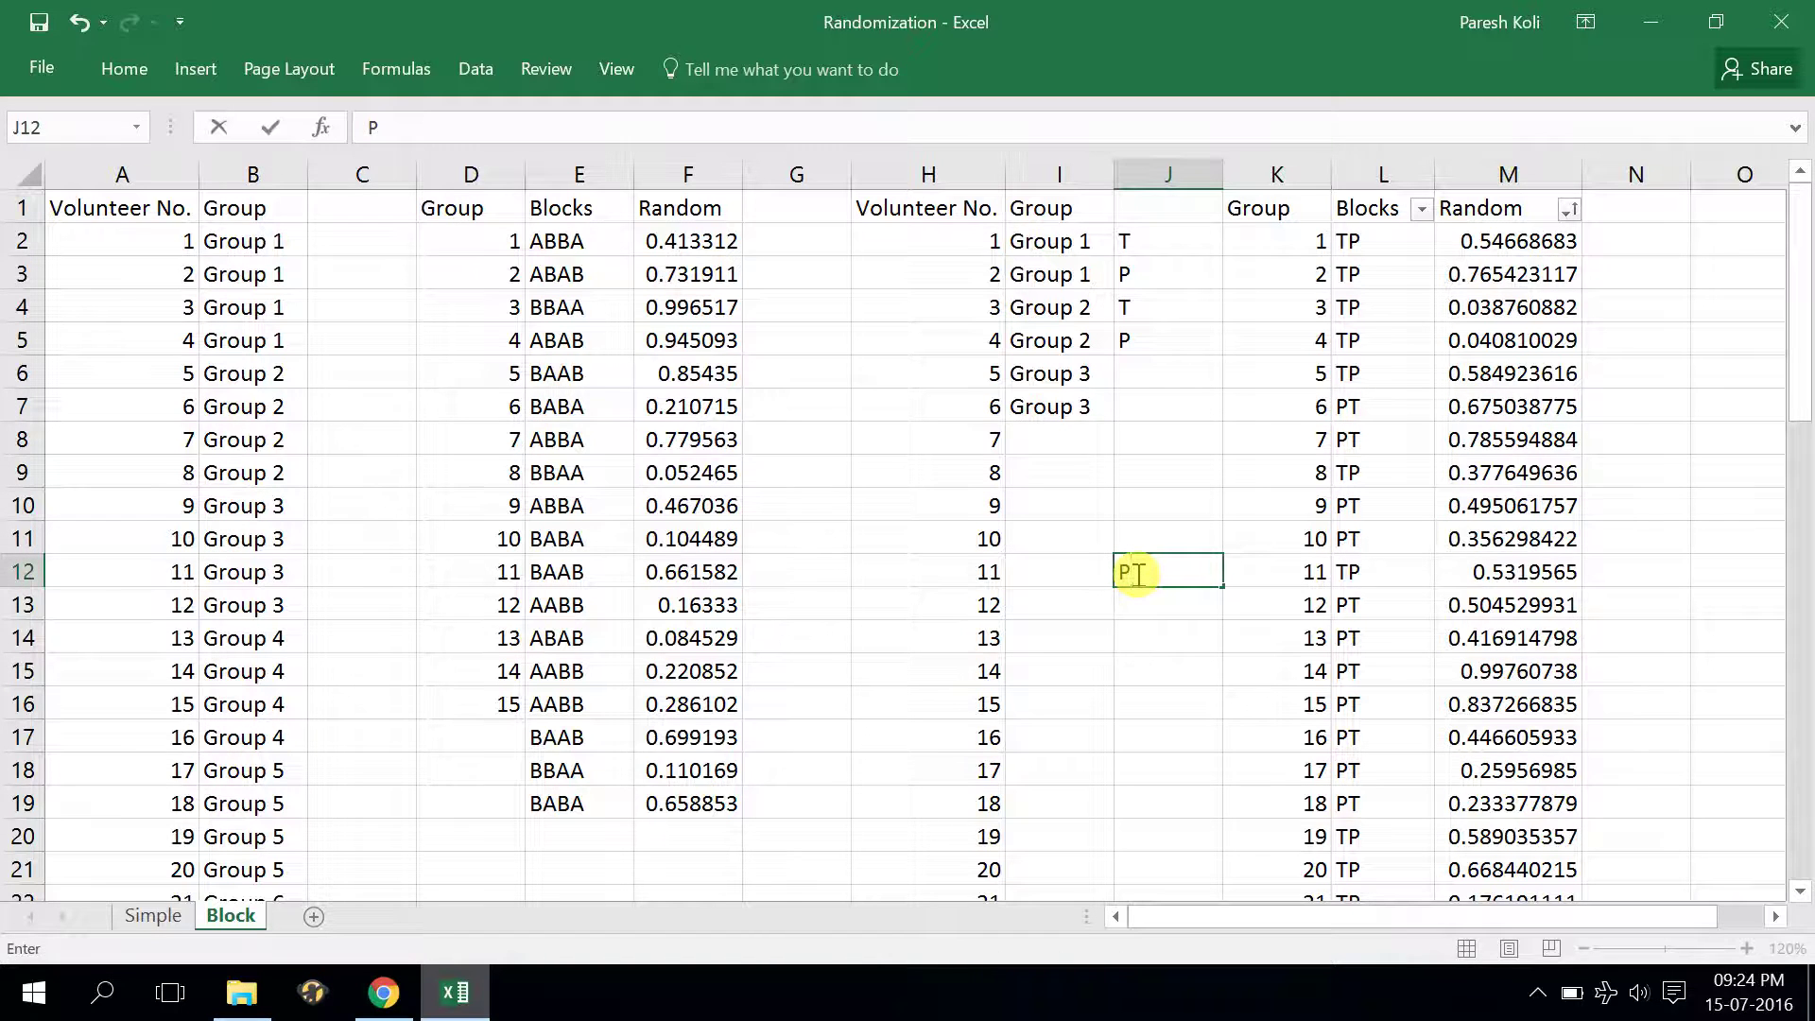
key("Return")
type("T")
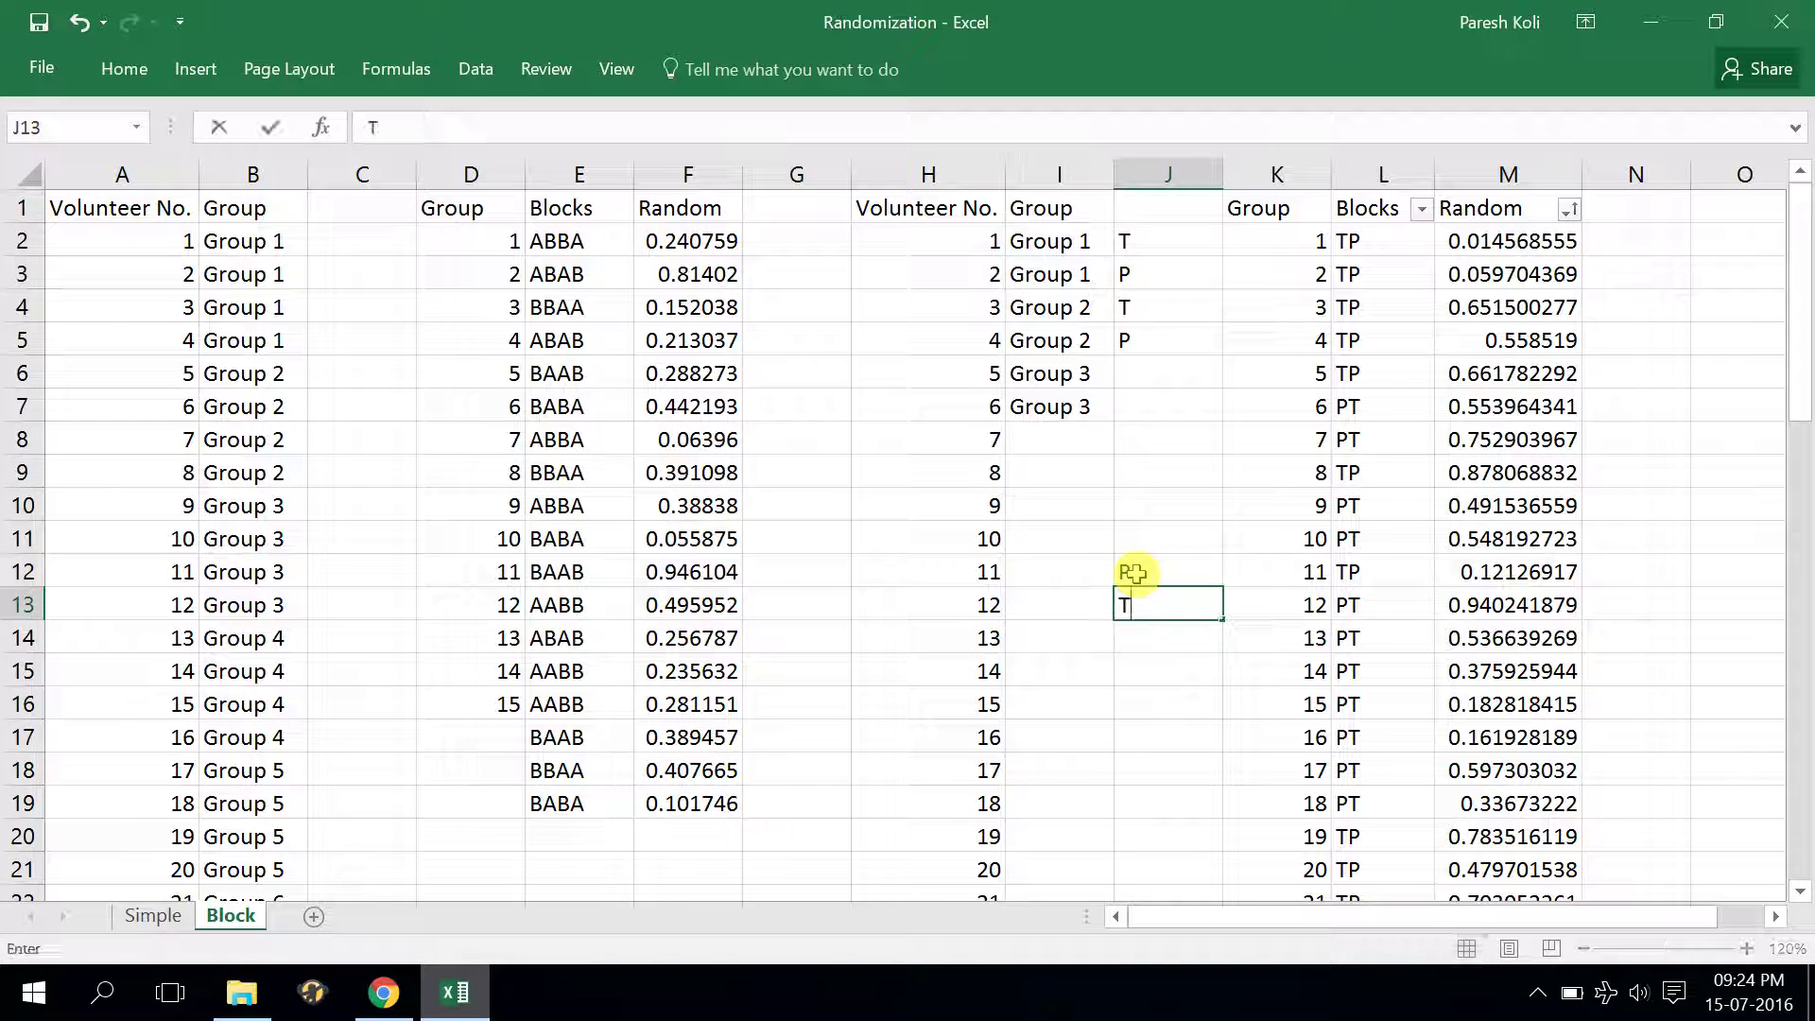
key("Return")
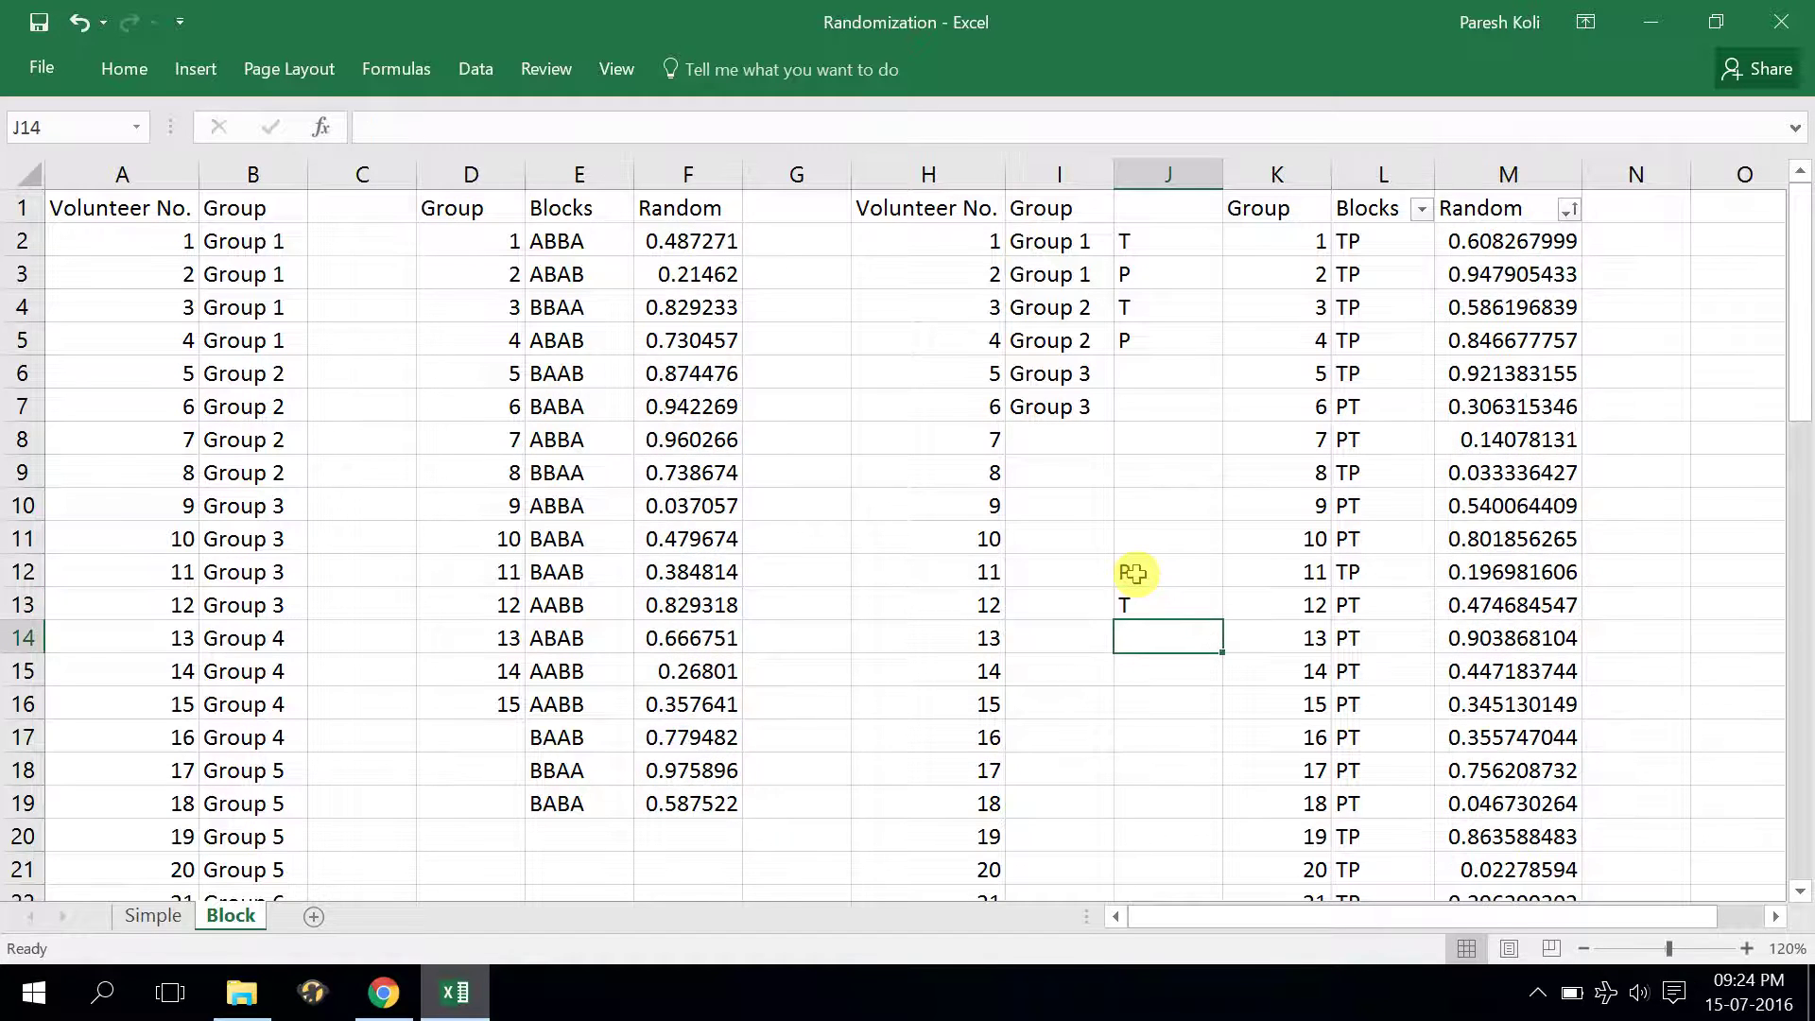
left_click(1352, 442)
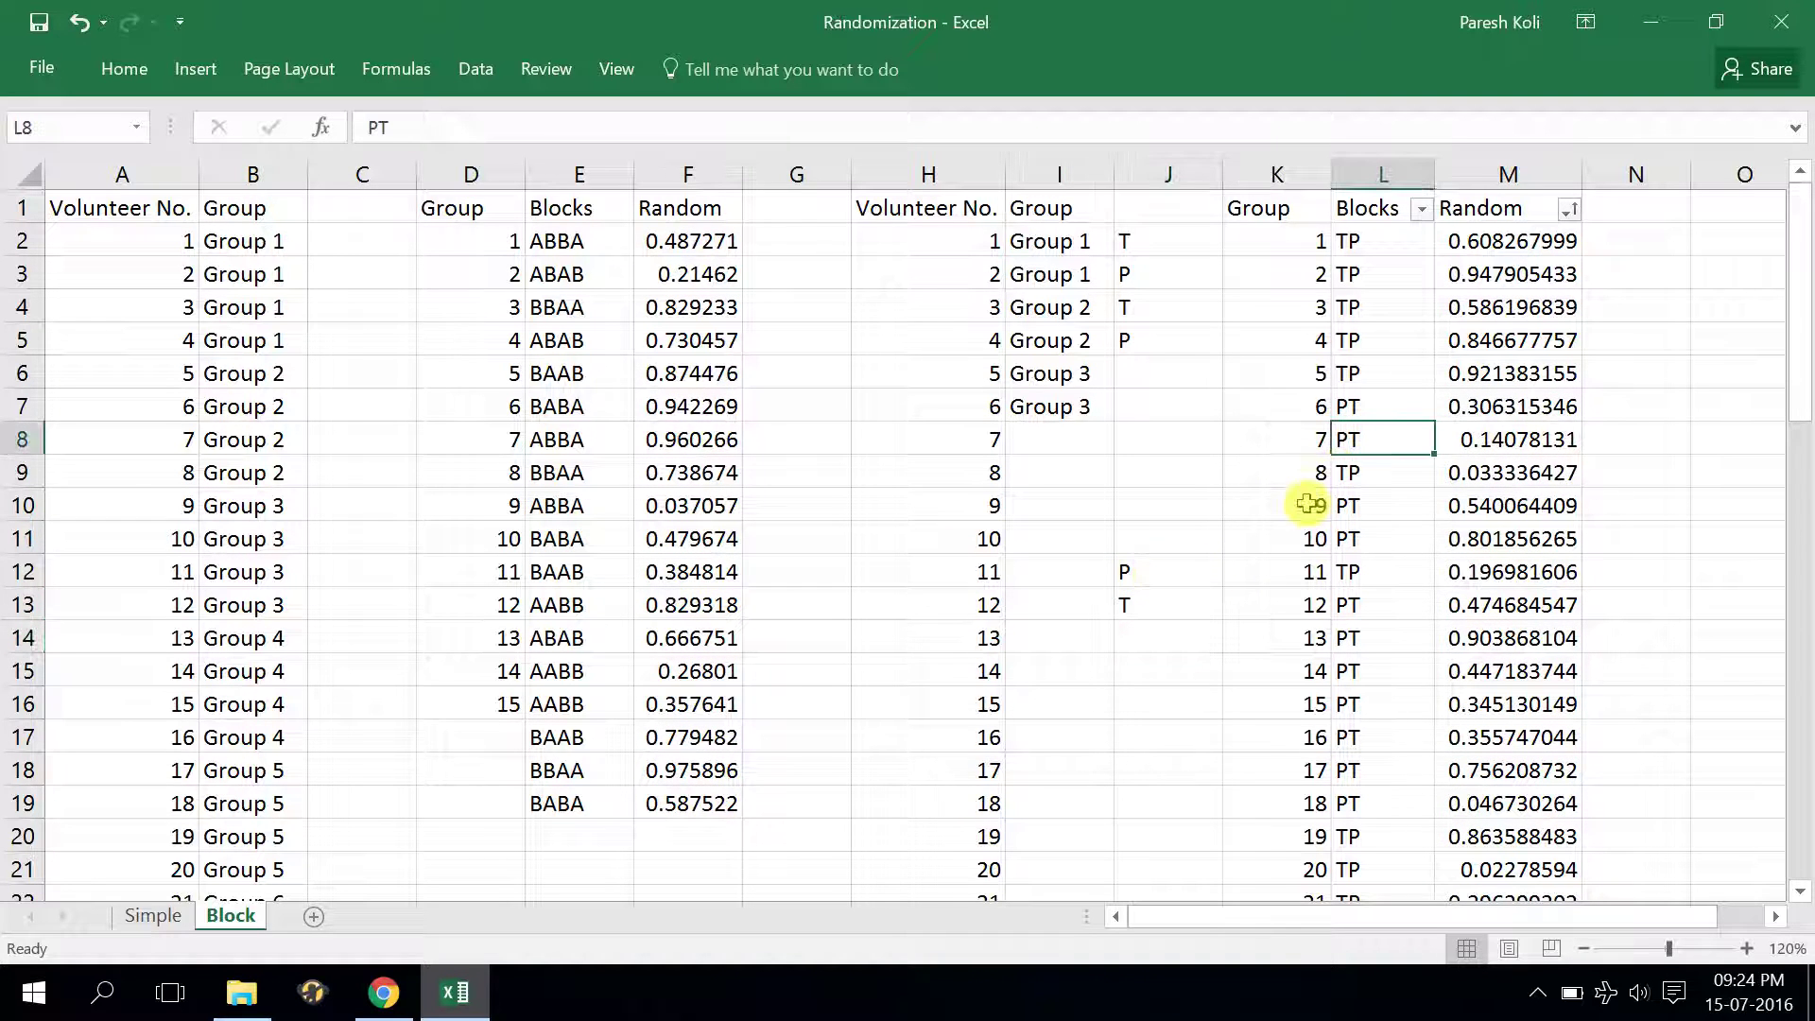
left_click(1159, 634)
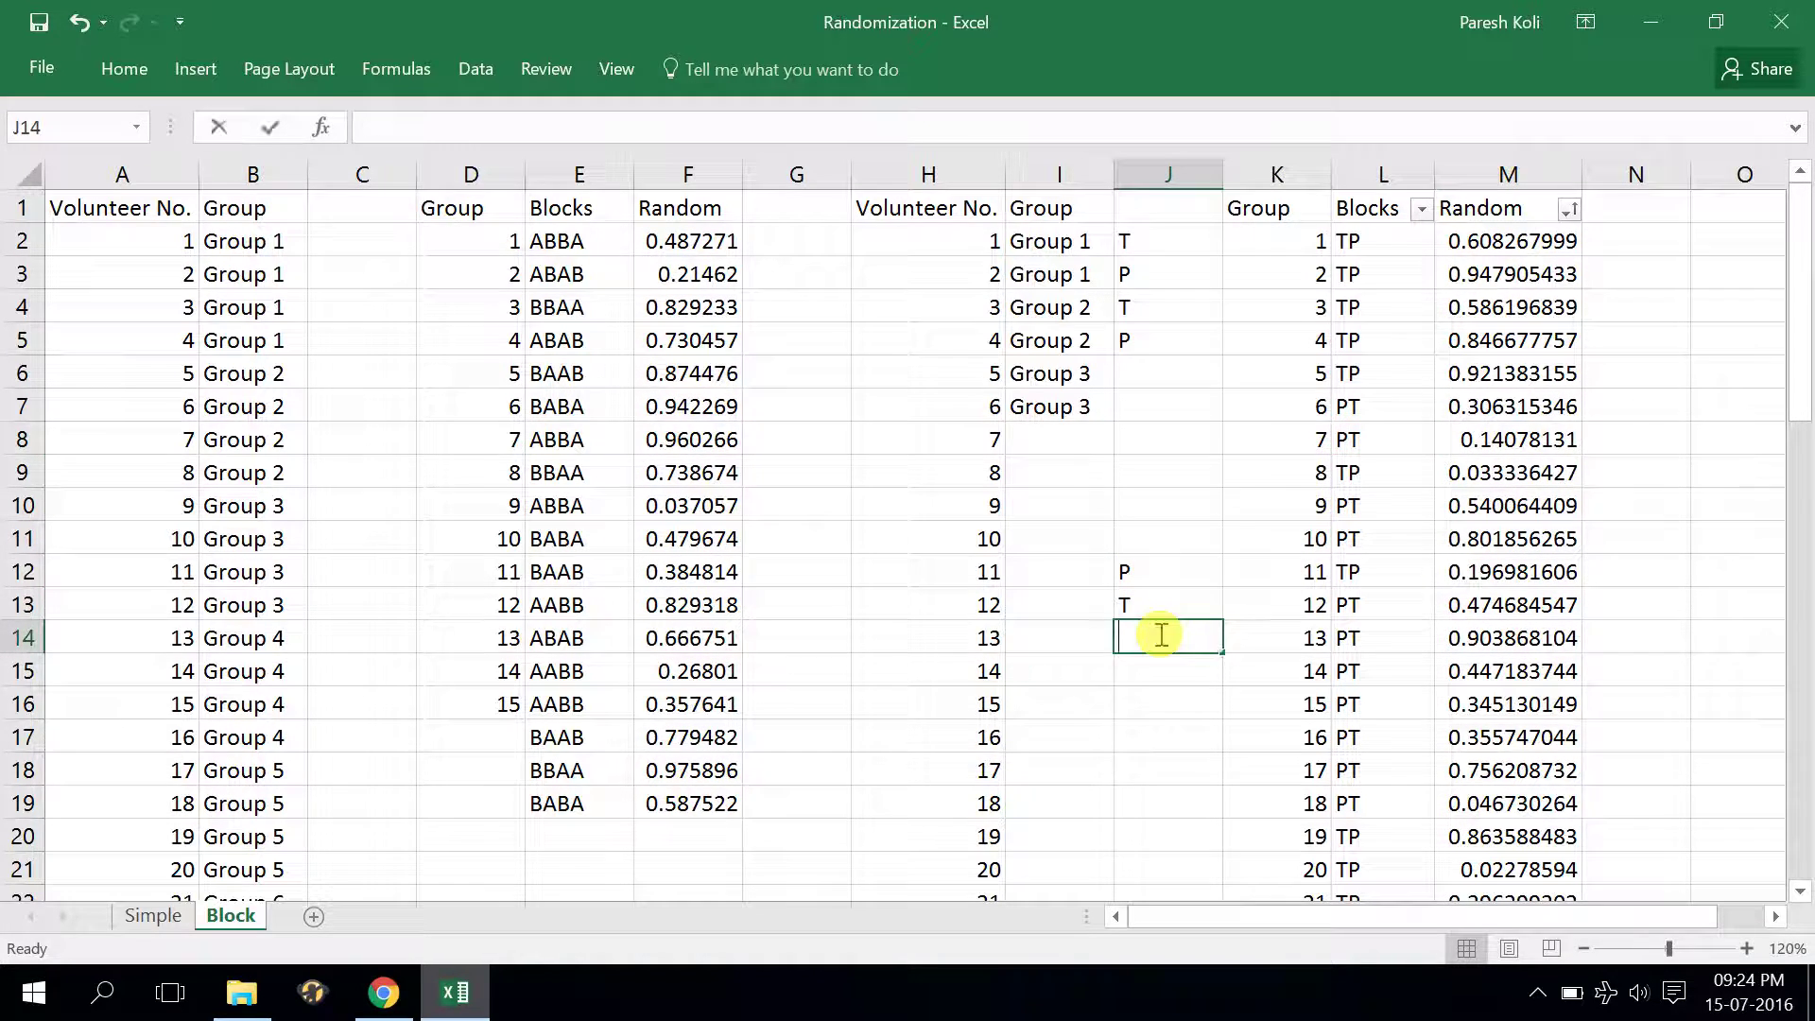
type("P")
key("Return")
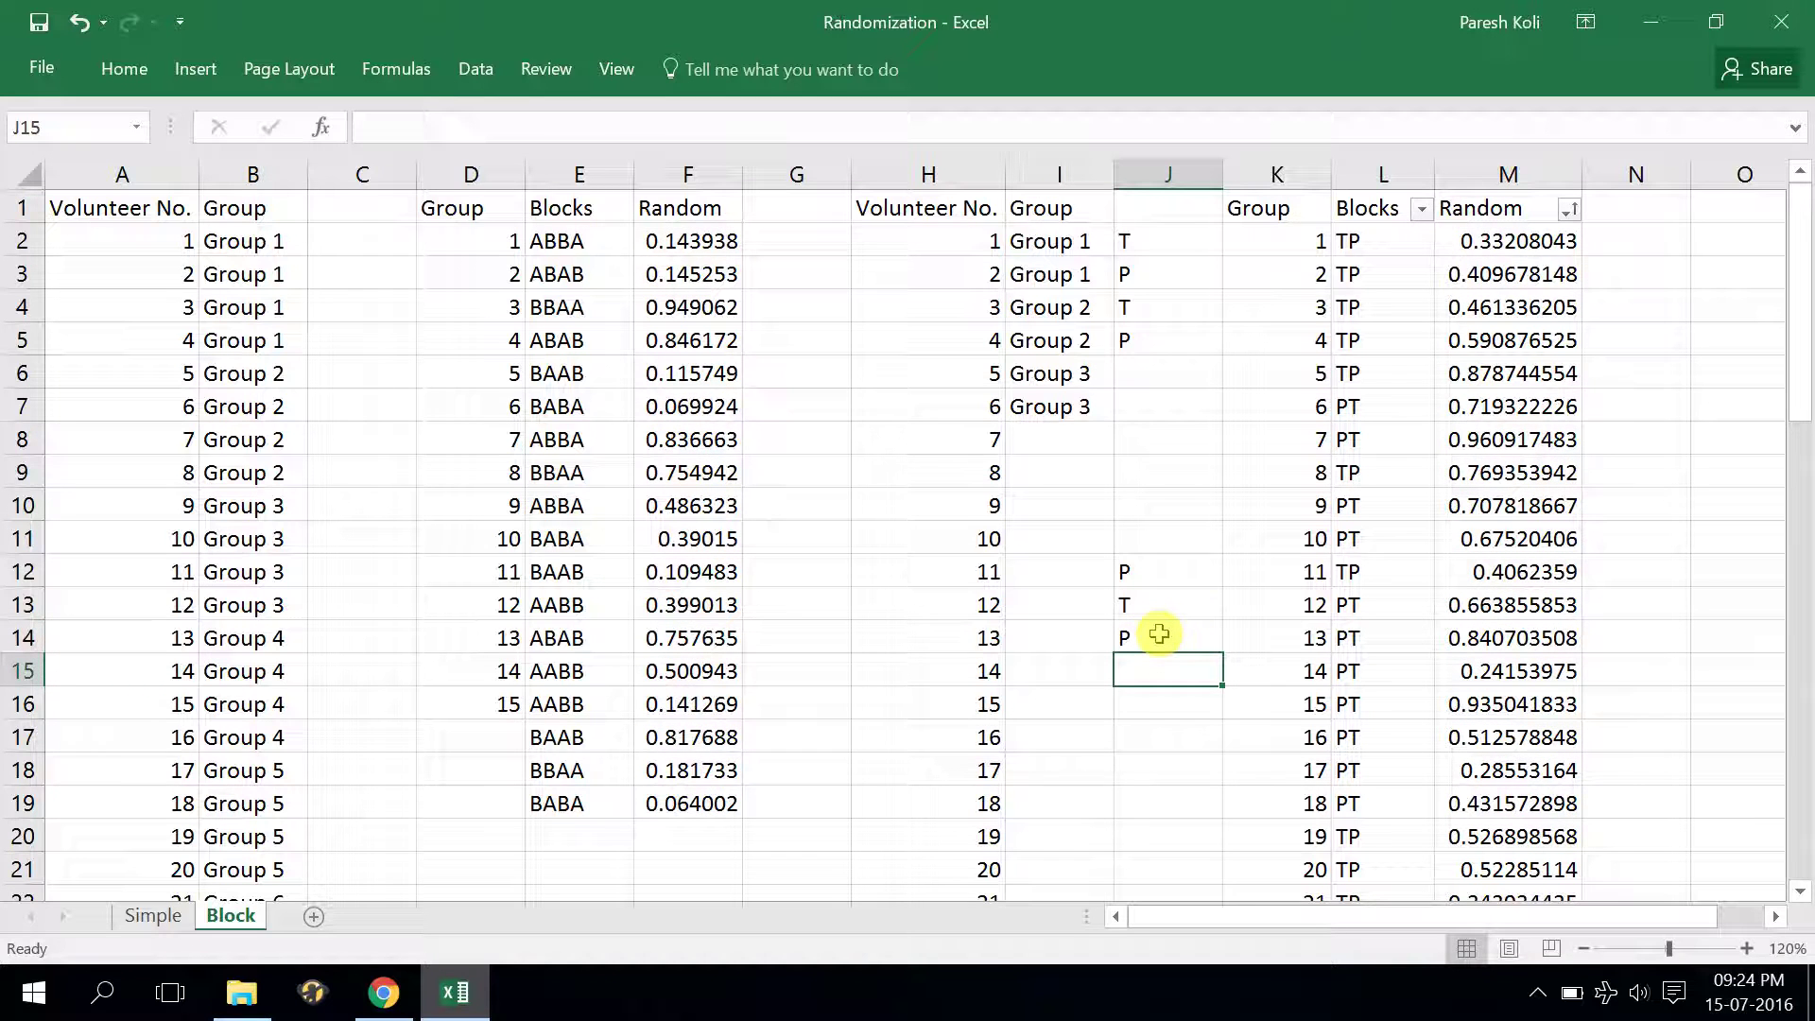
type("T")
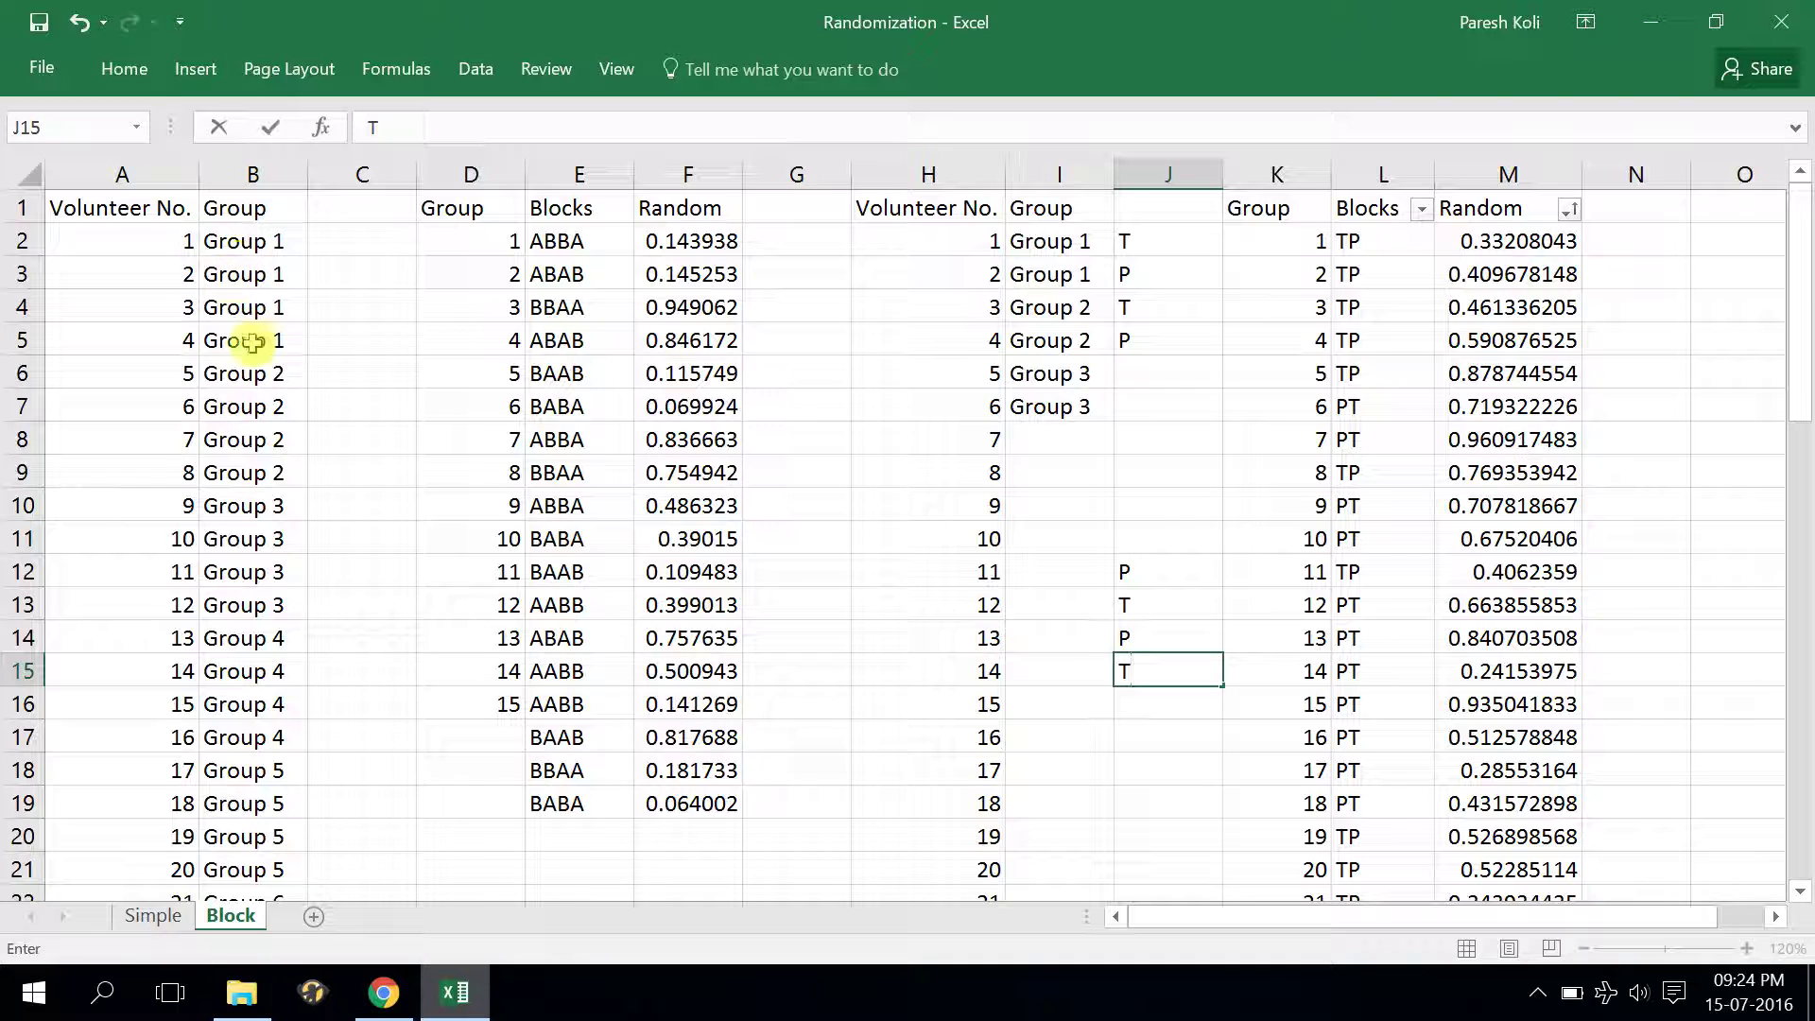
scroll(336, 510, "down", 16)
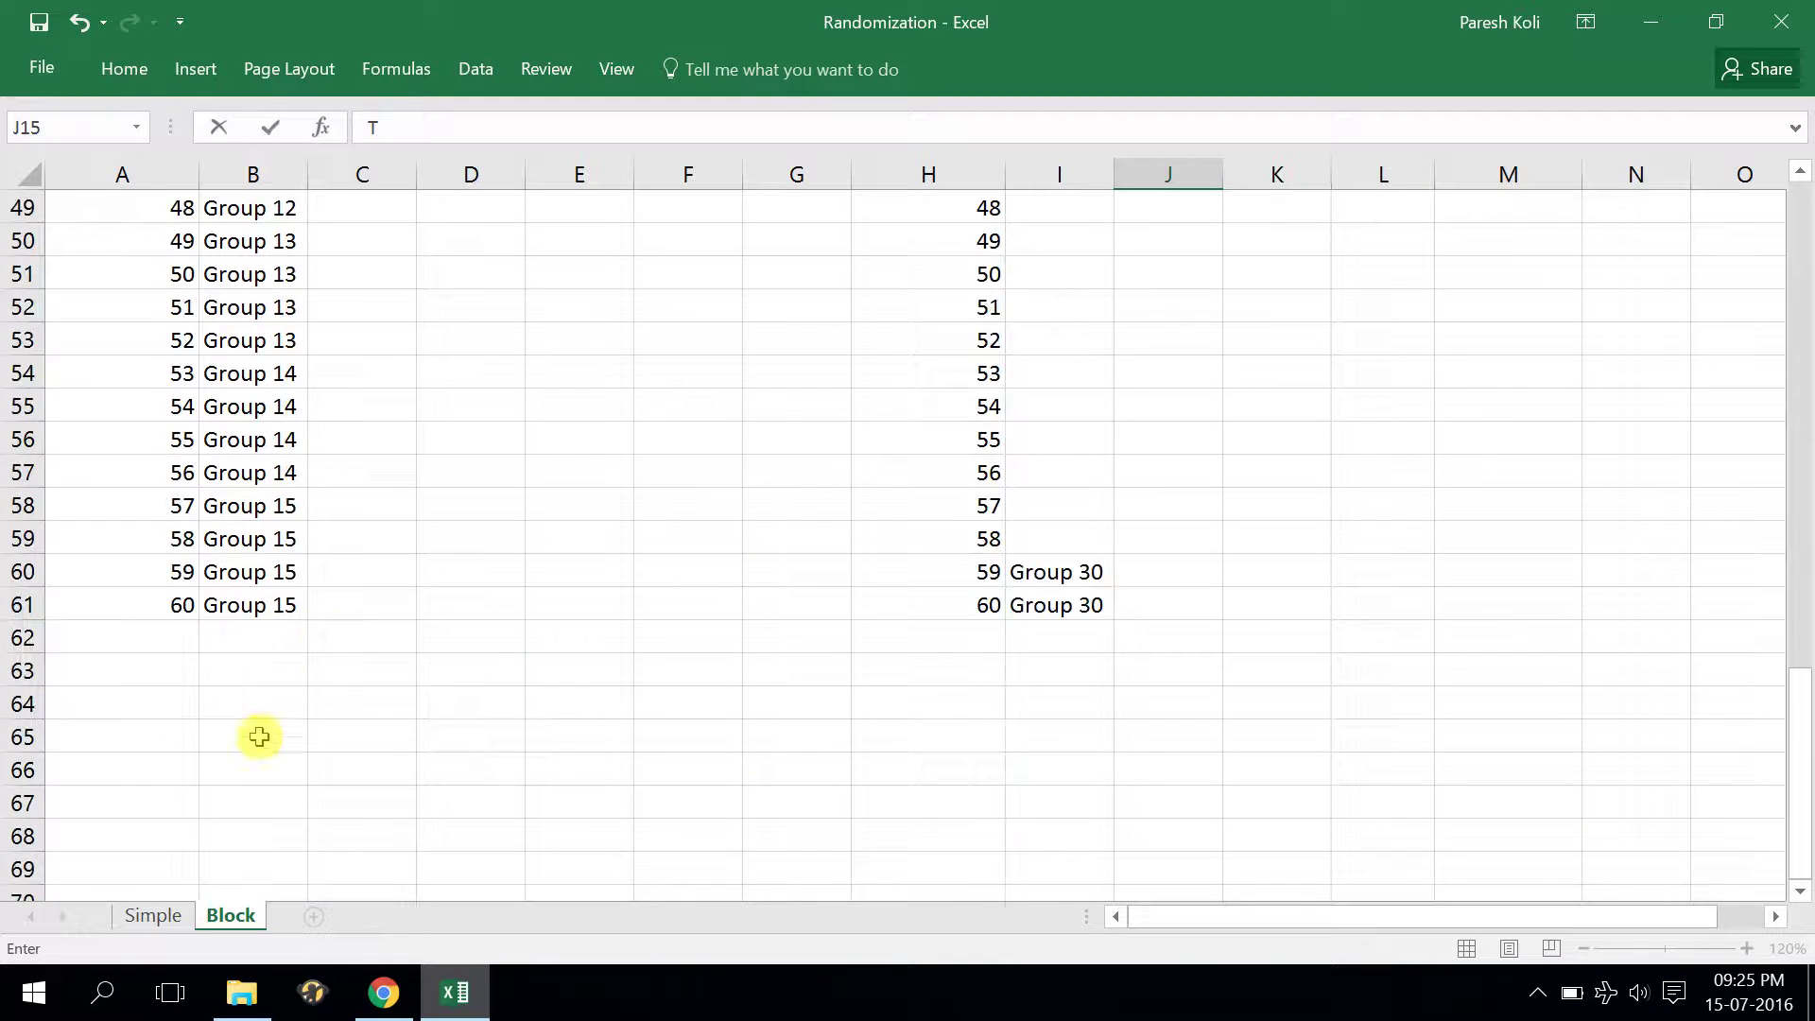
left_click(166, 609)
scroll(433, 599, "up", 3)
scroll(379, 576, "down", 4)
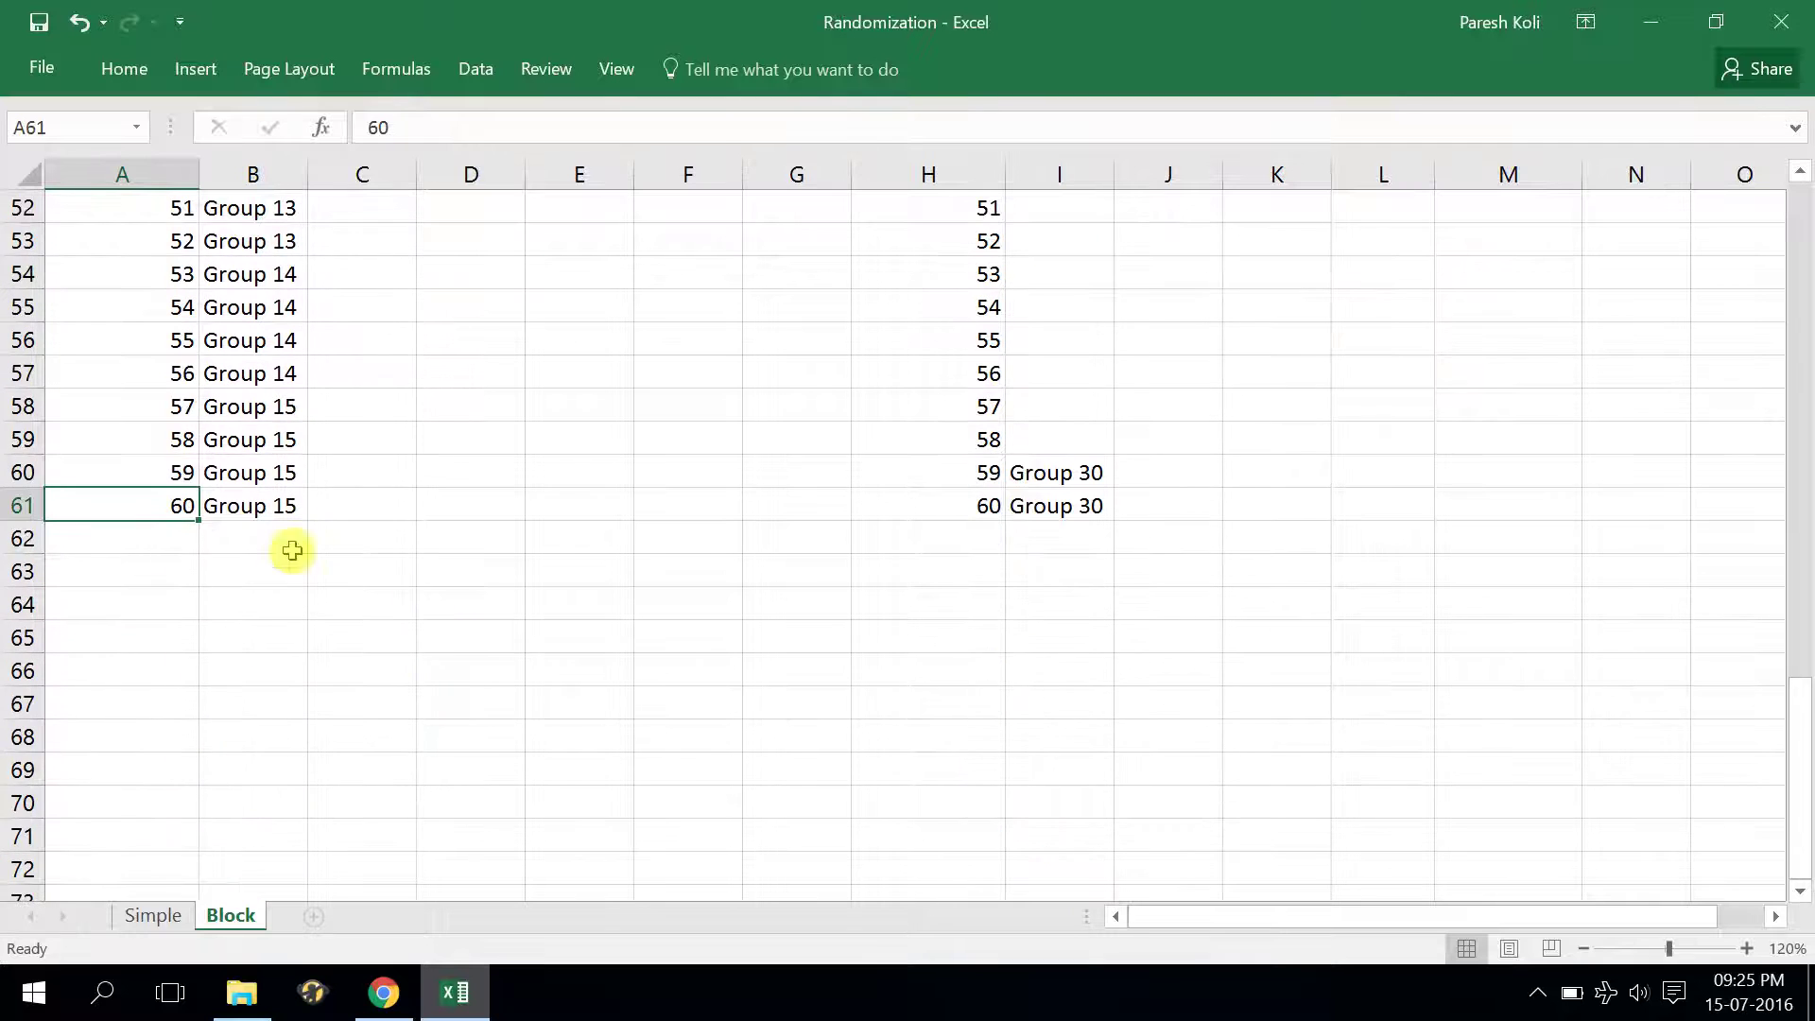
left_click(252, 504)
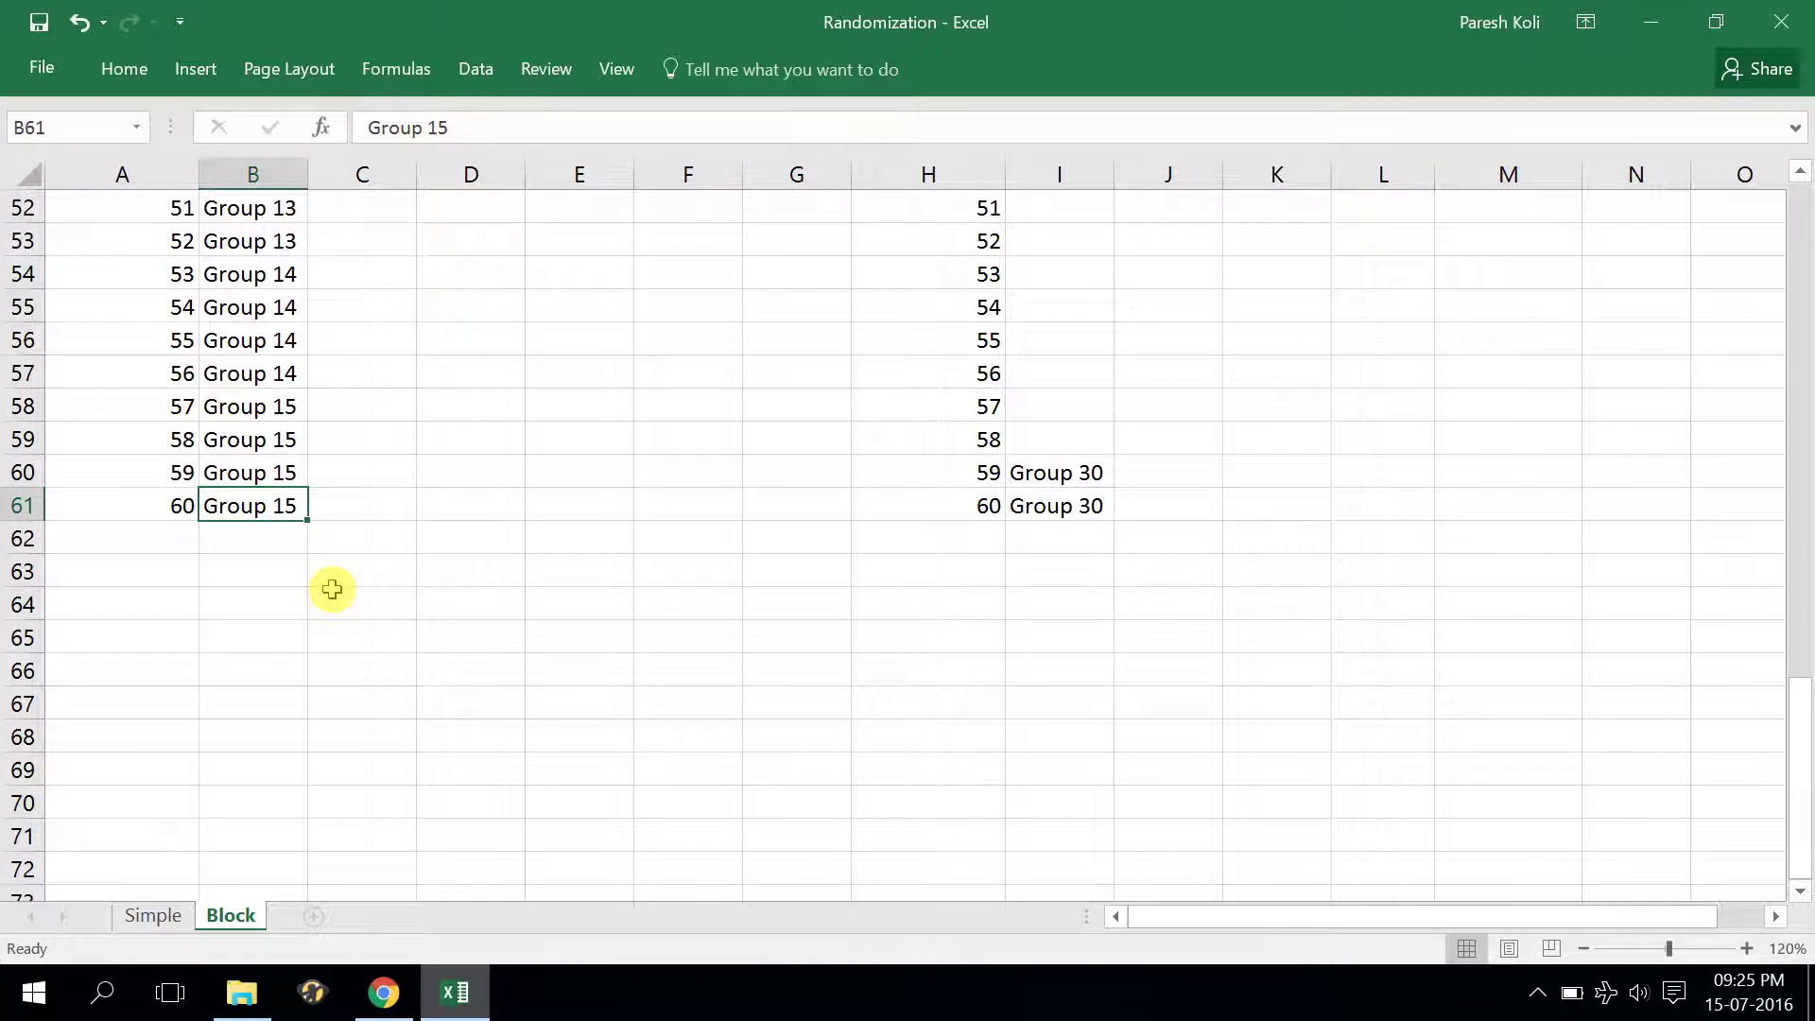
scroll(331, 589, "up", 17)
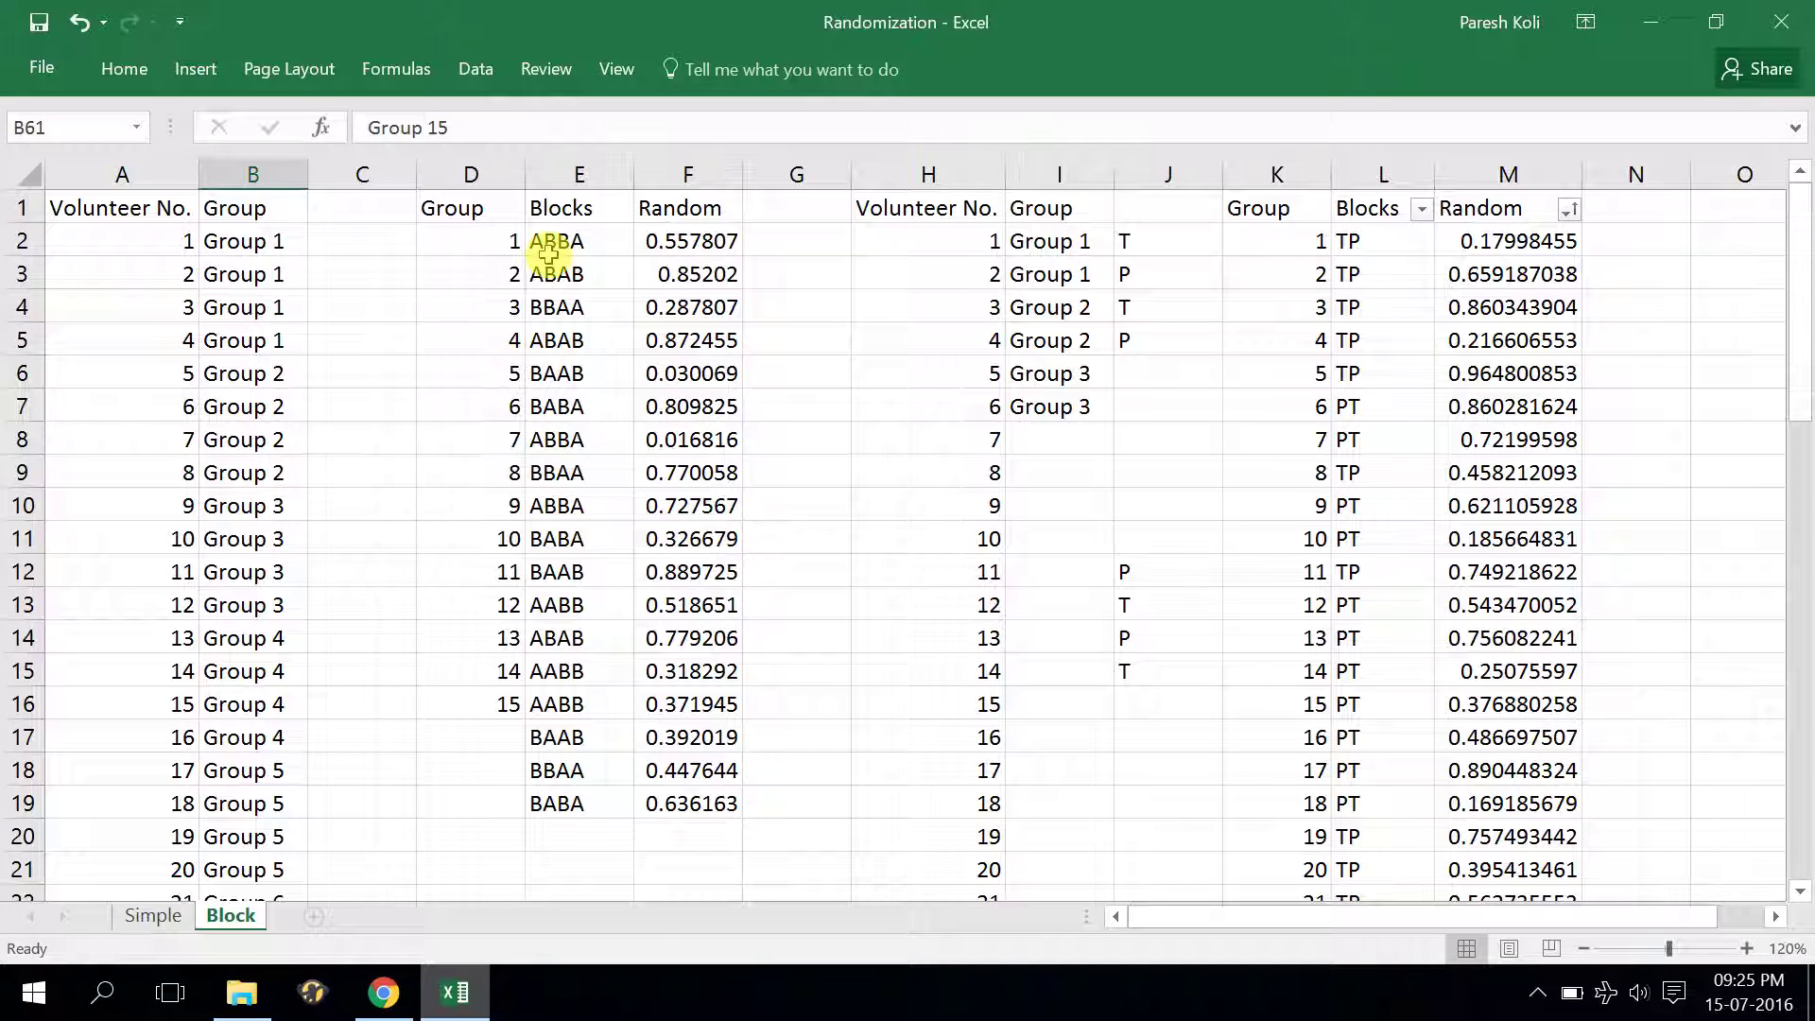
left_click_drag(554, 244, 571, 402)
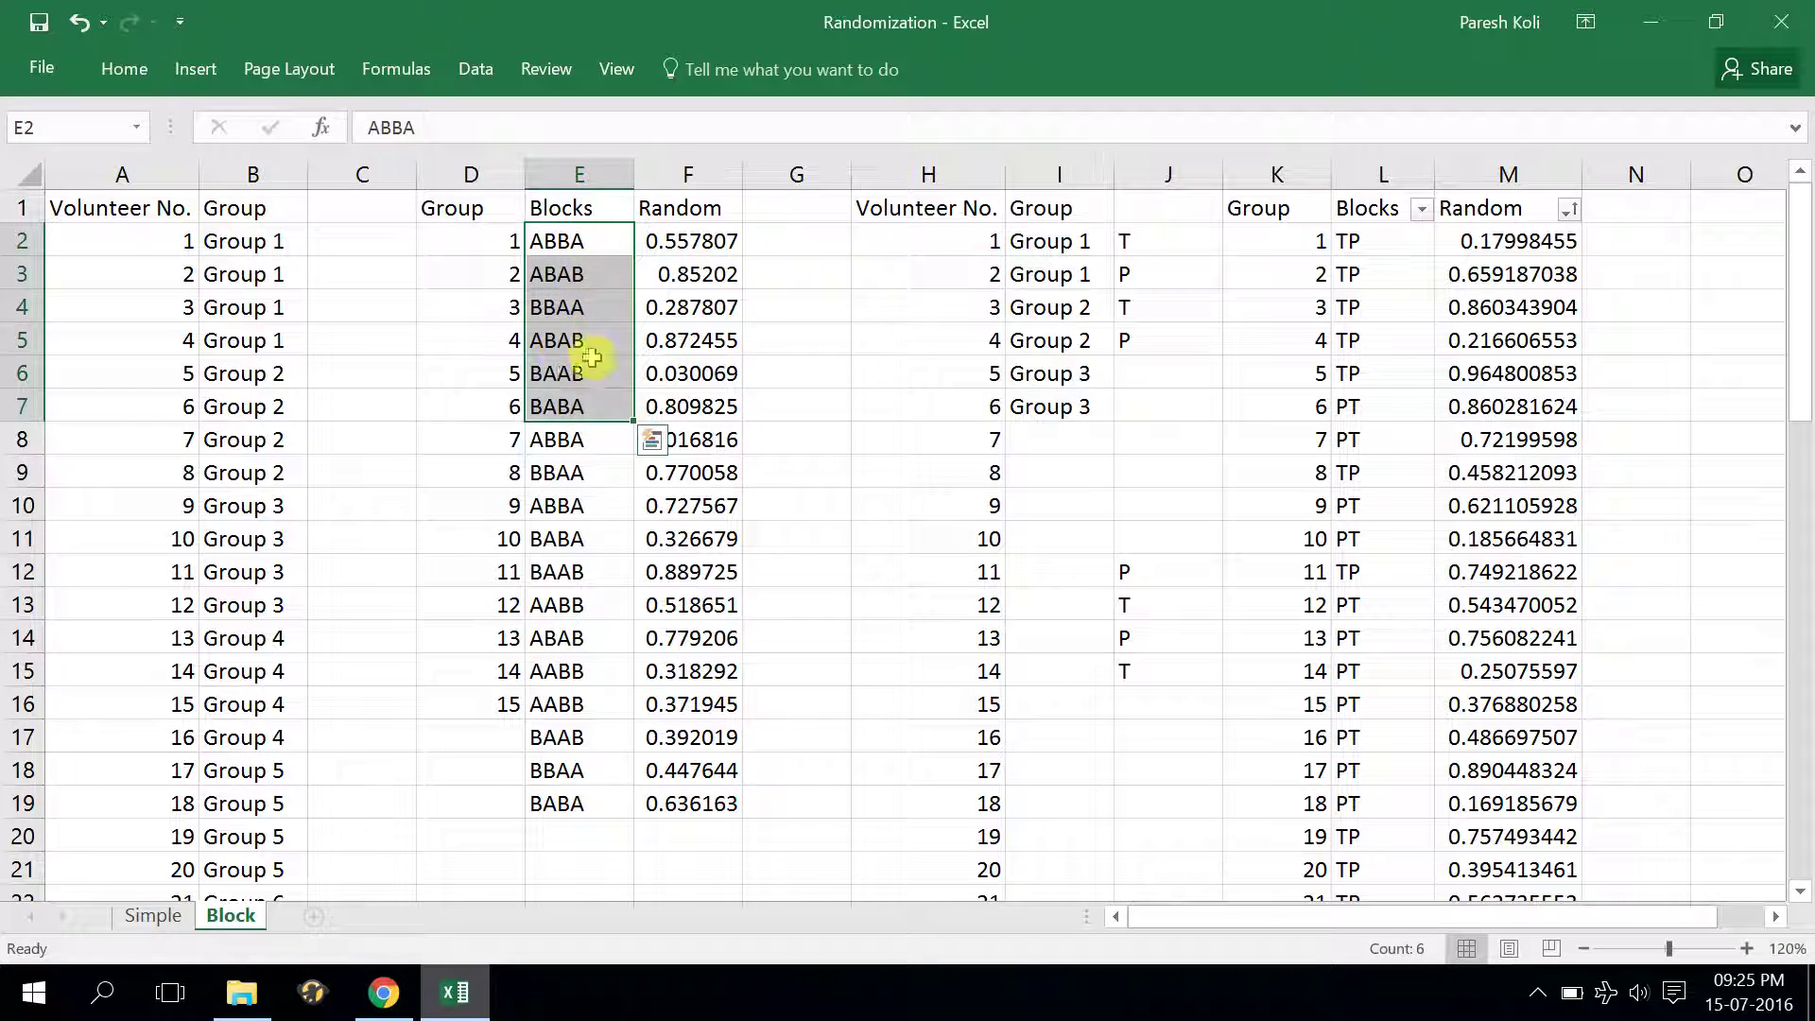
left_click_drag(540, 436, 582, 796)
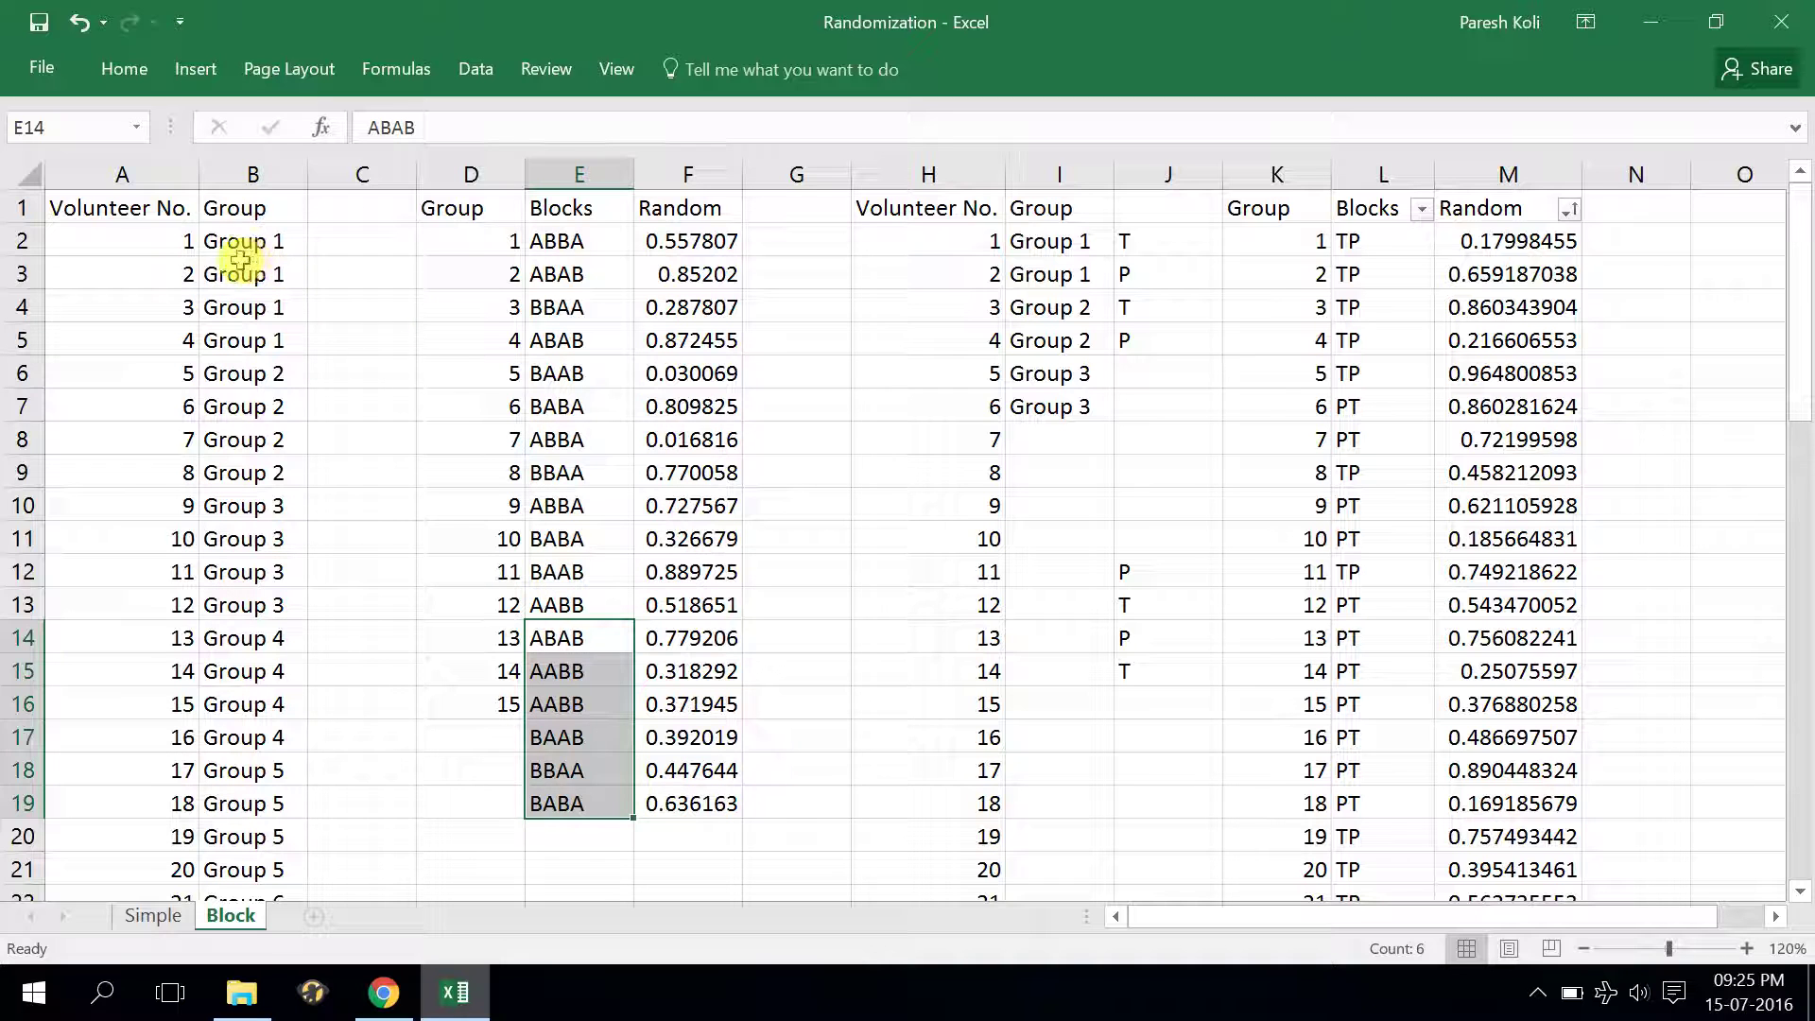
left_click(184, 241)
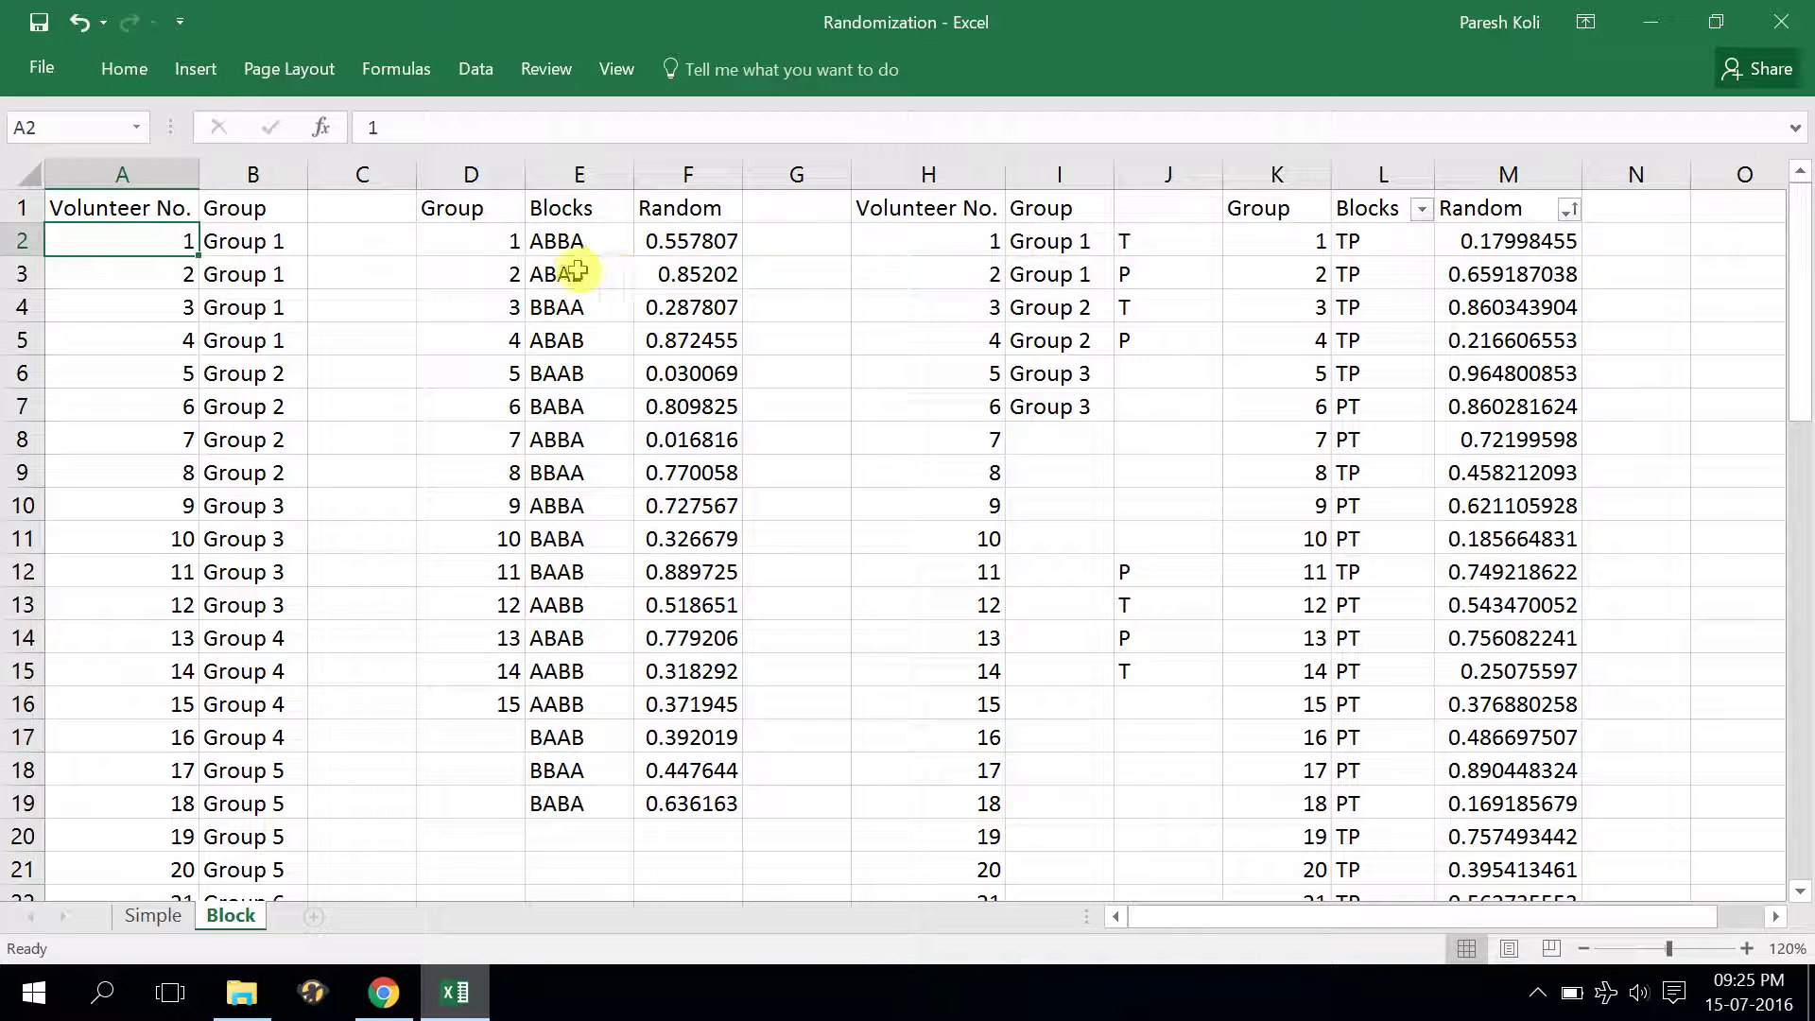
Fill C2:C4 with A, B, B from Group 1's ABBA block pattern
left_click(537, 248)
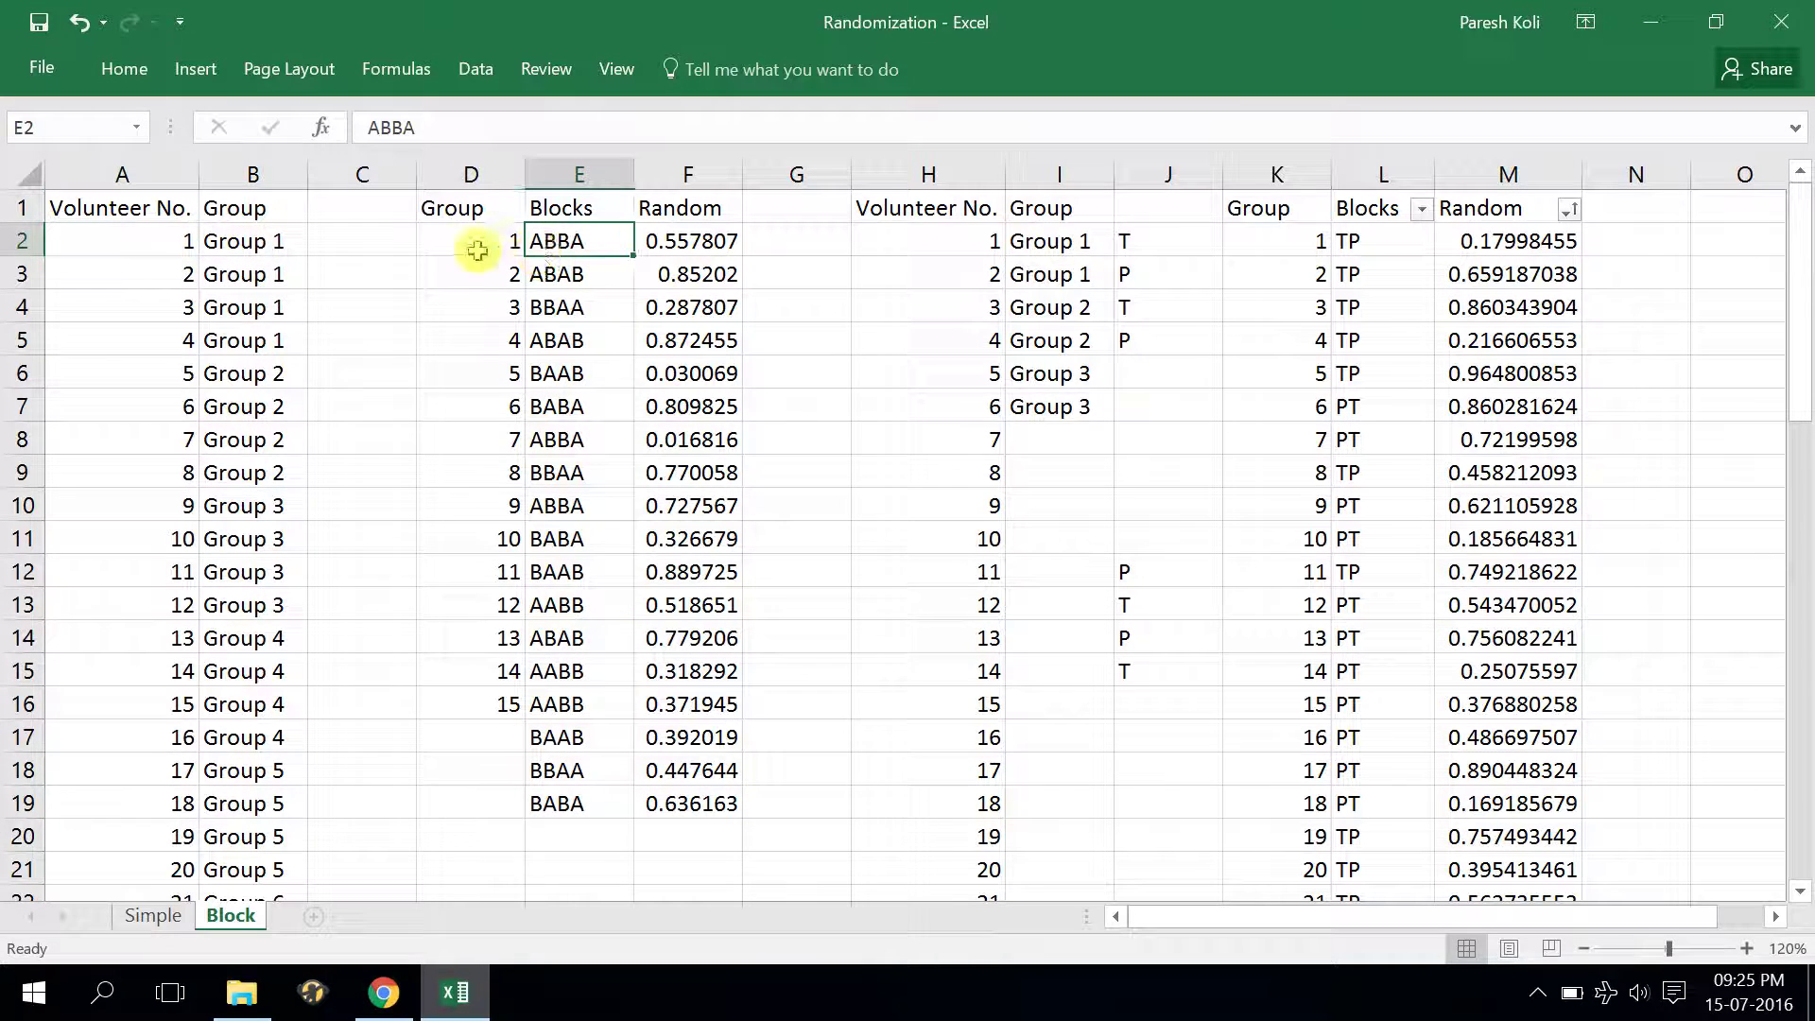
left_click(374, 241)
type("A")
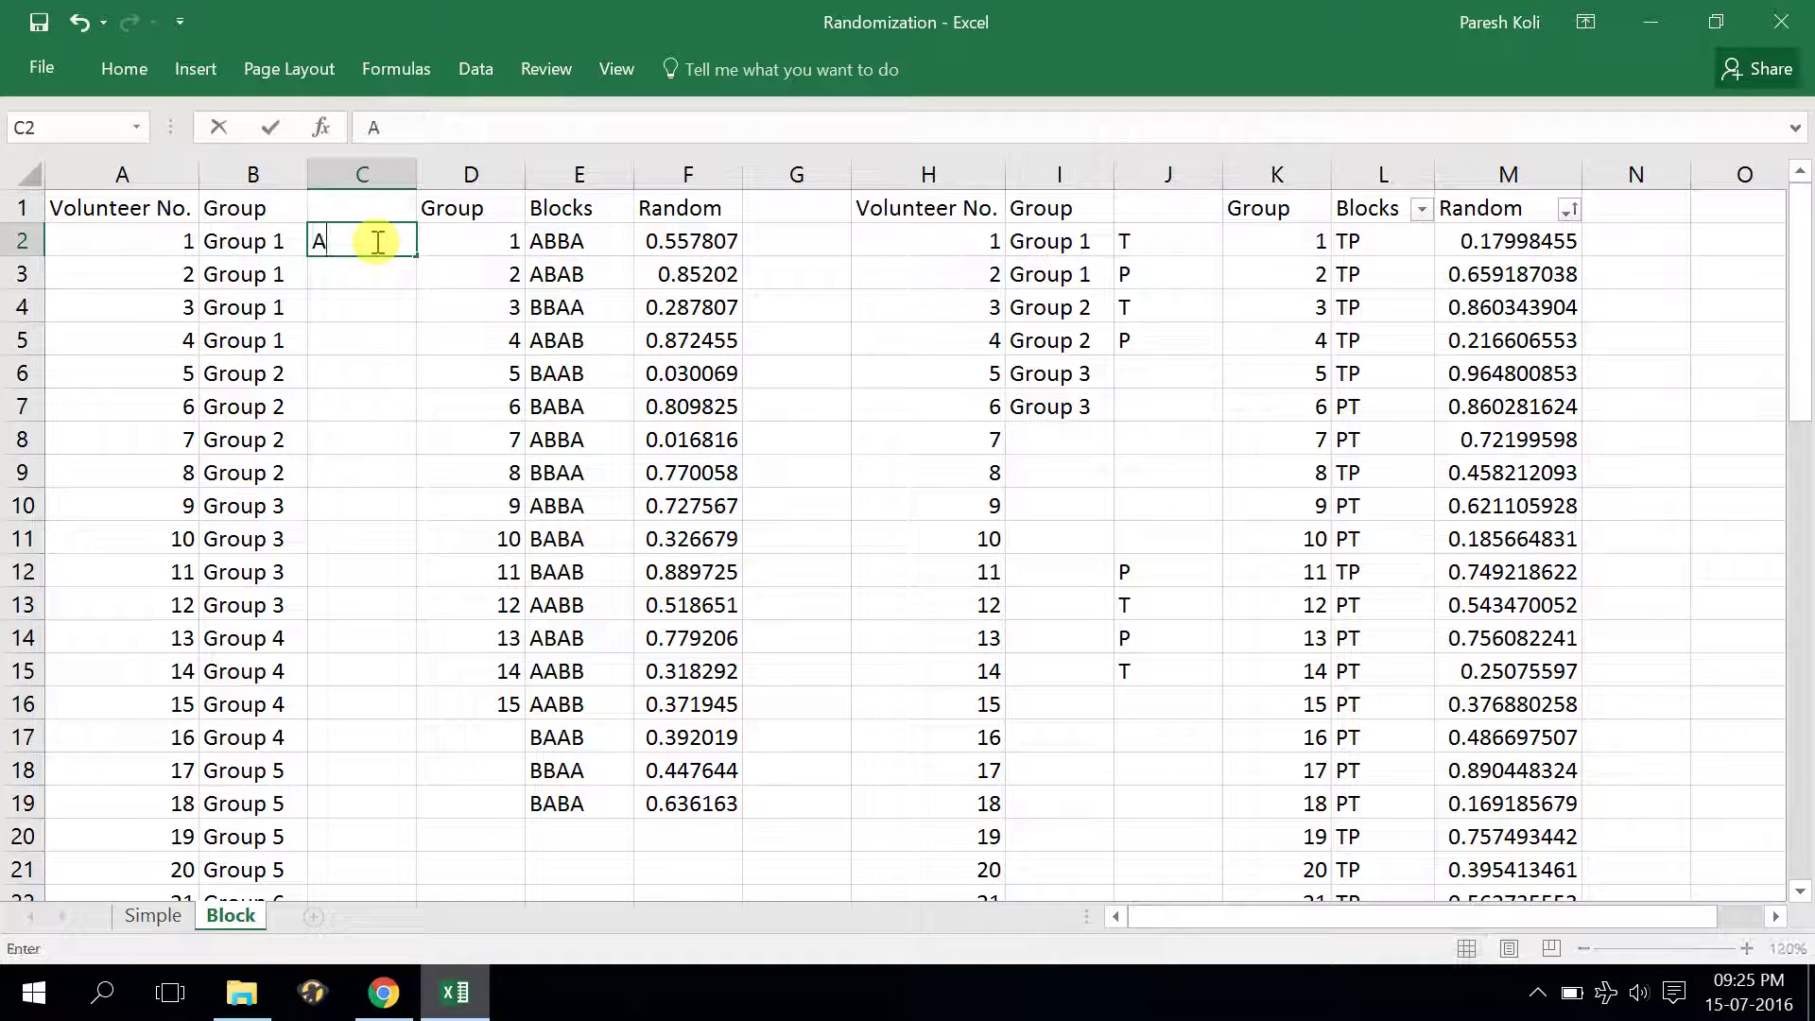
key("Return")
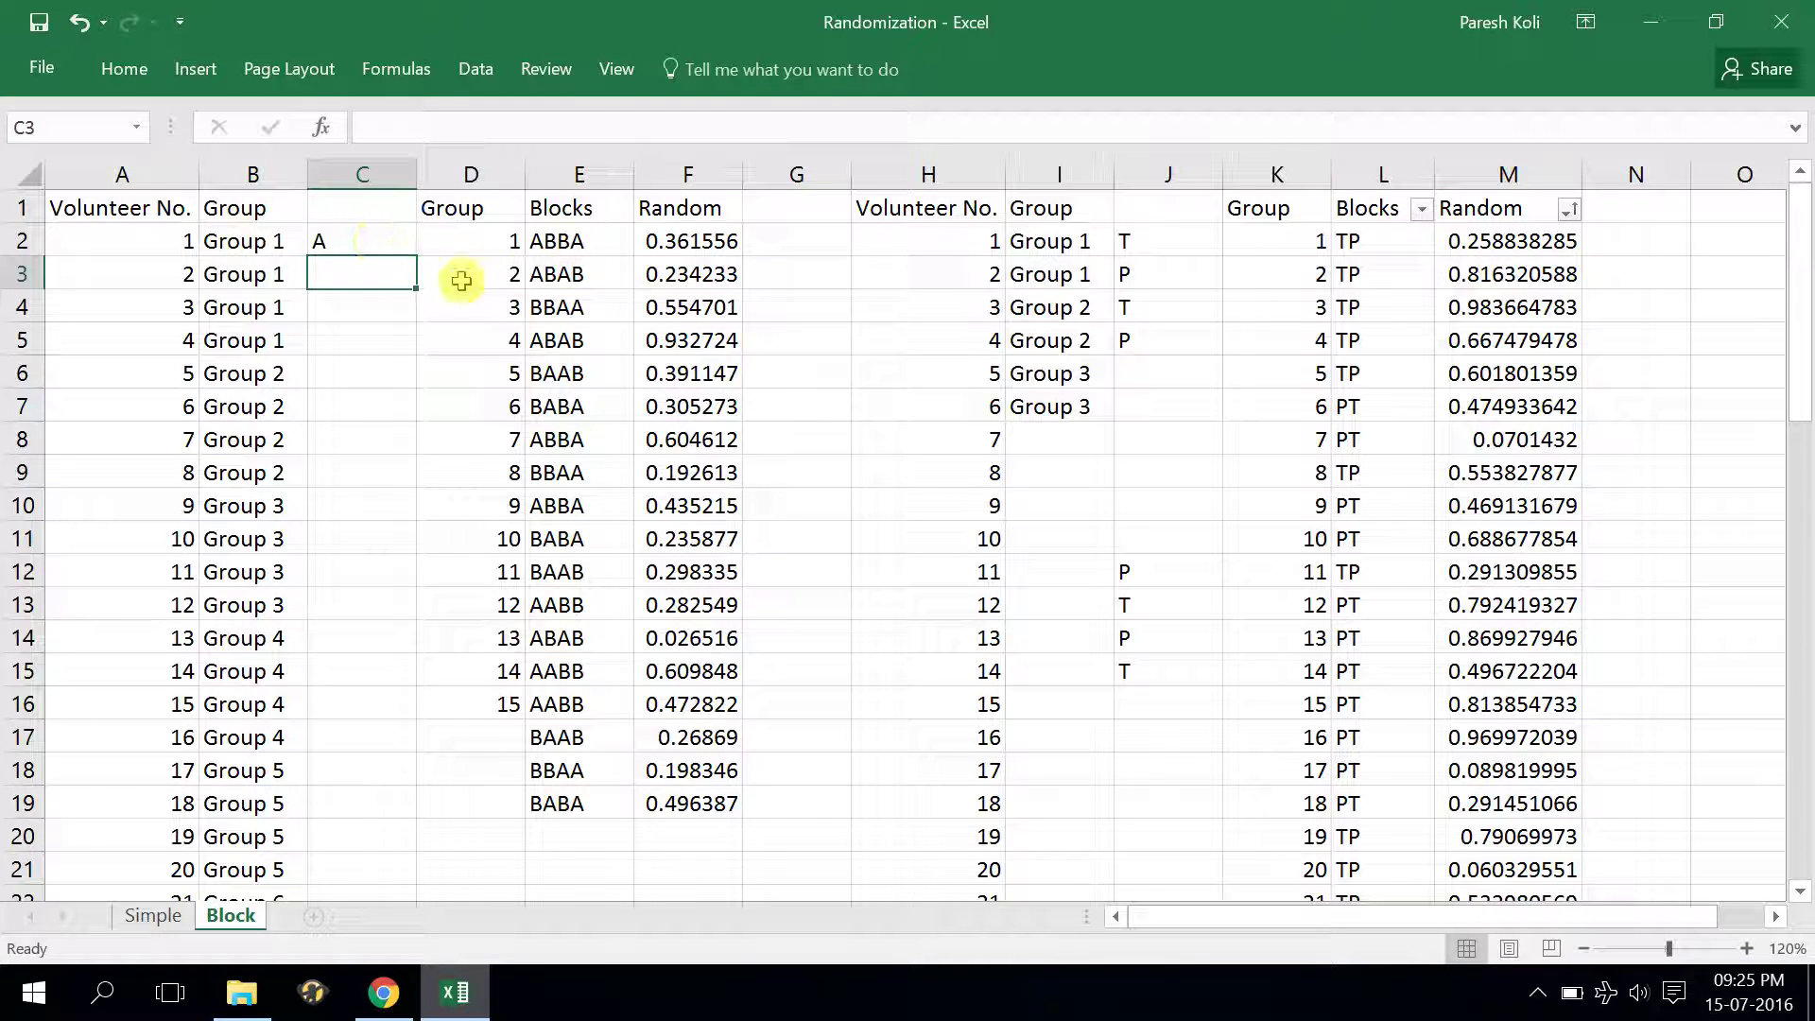
type("B")
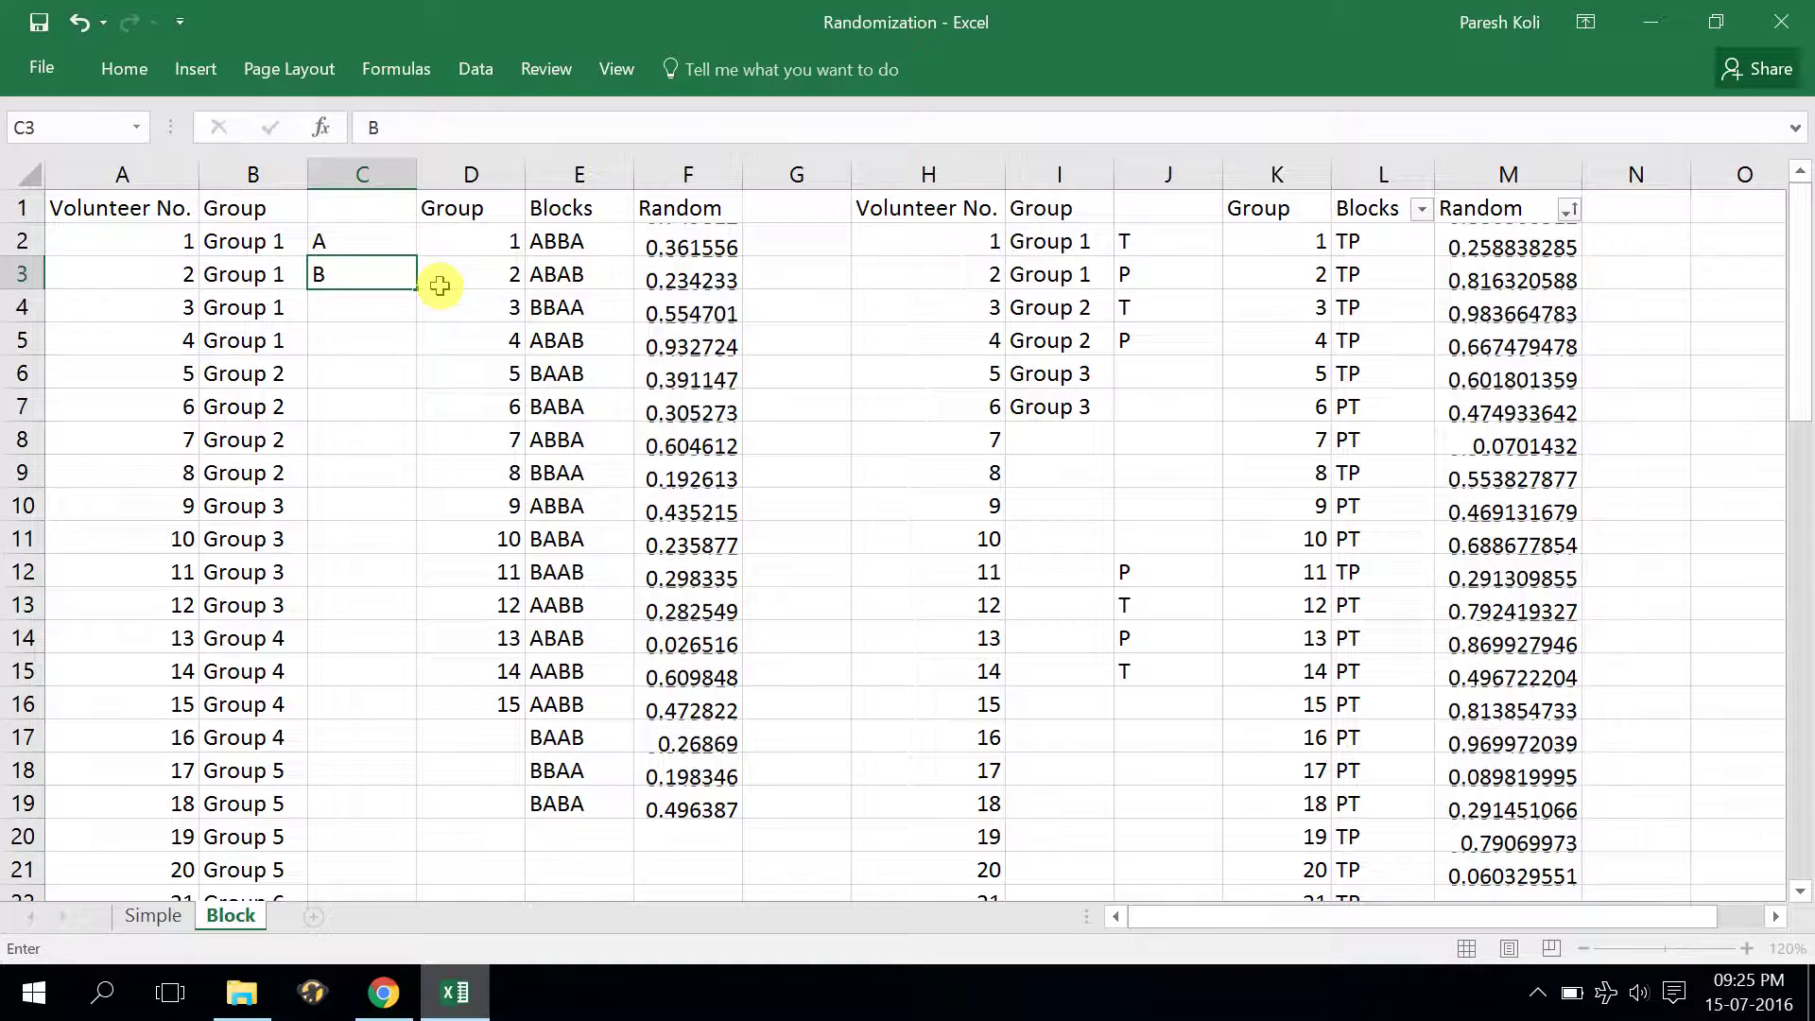
key("Return")
type("B")
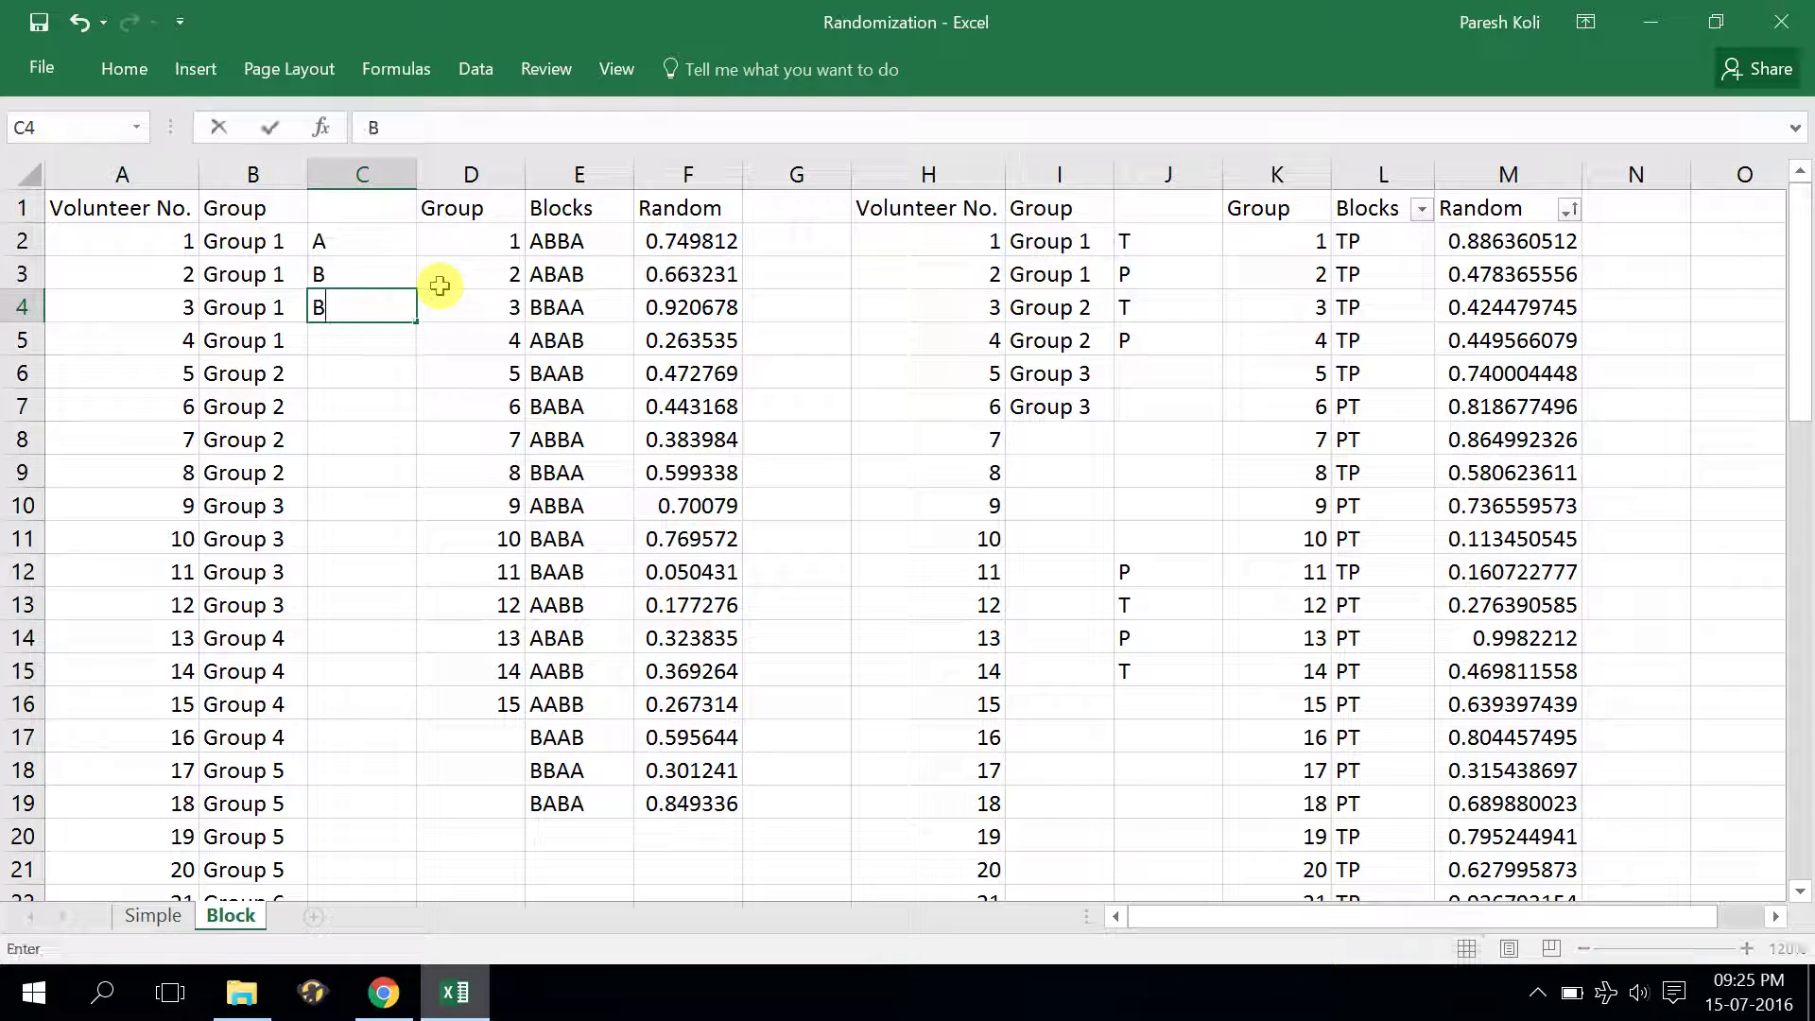
key("Return")
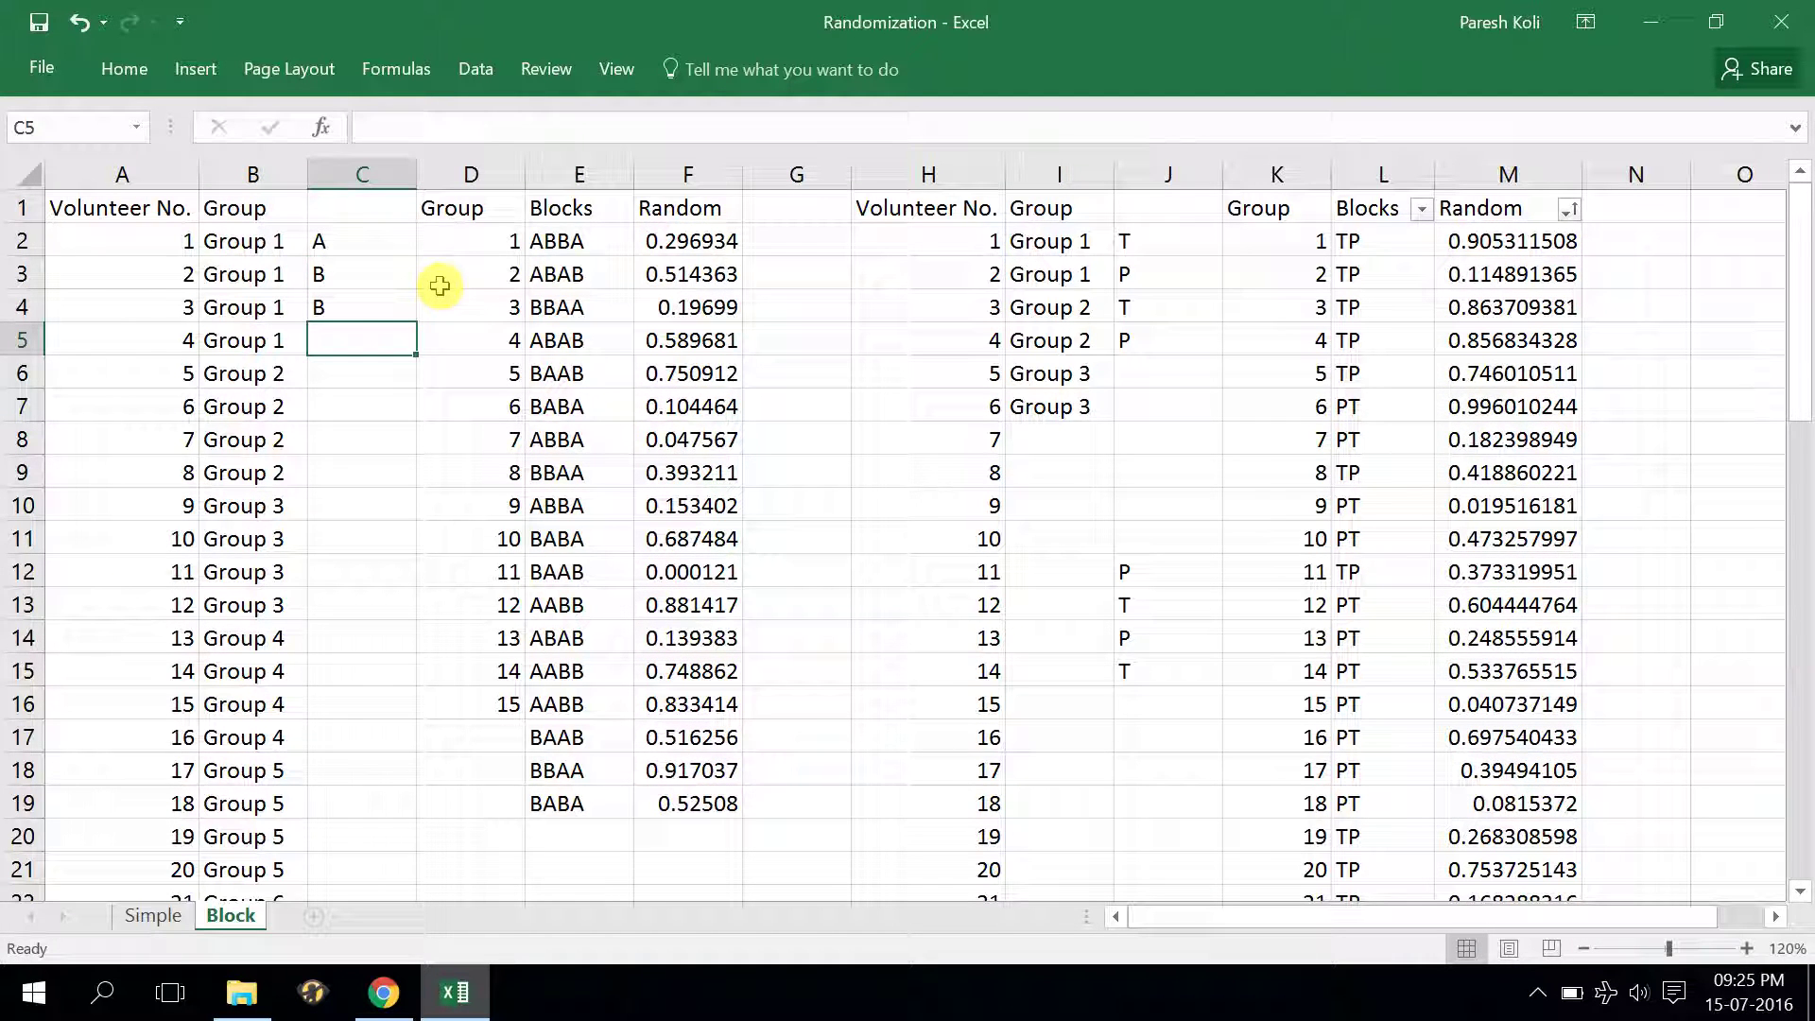